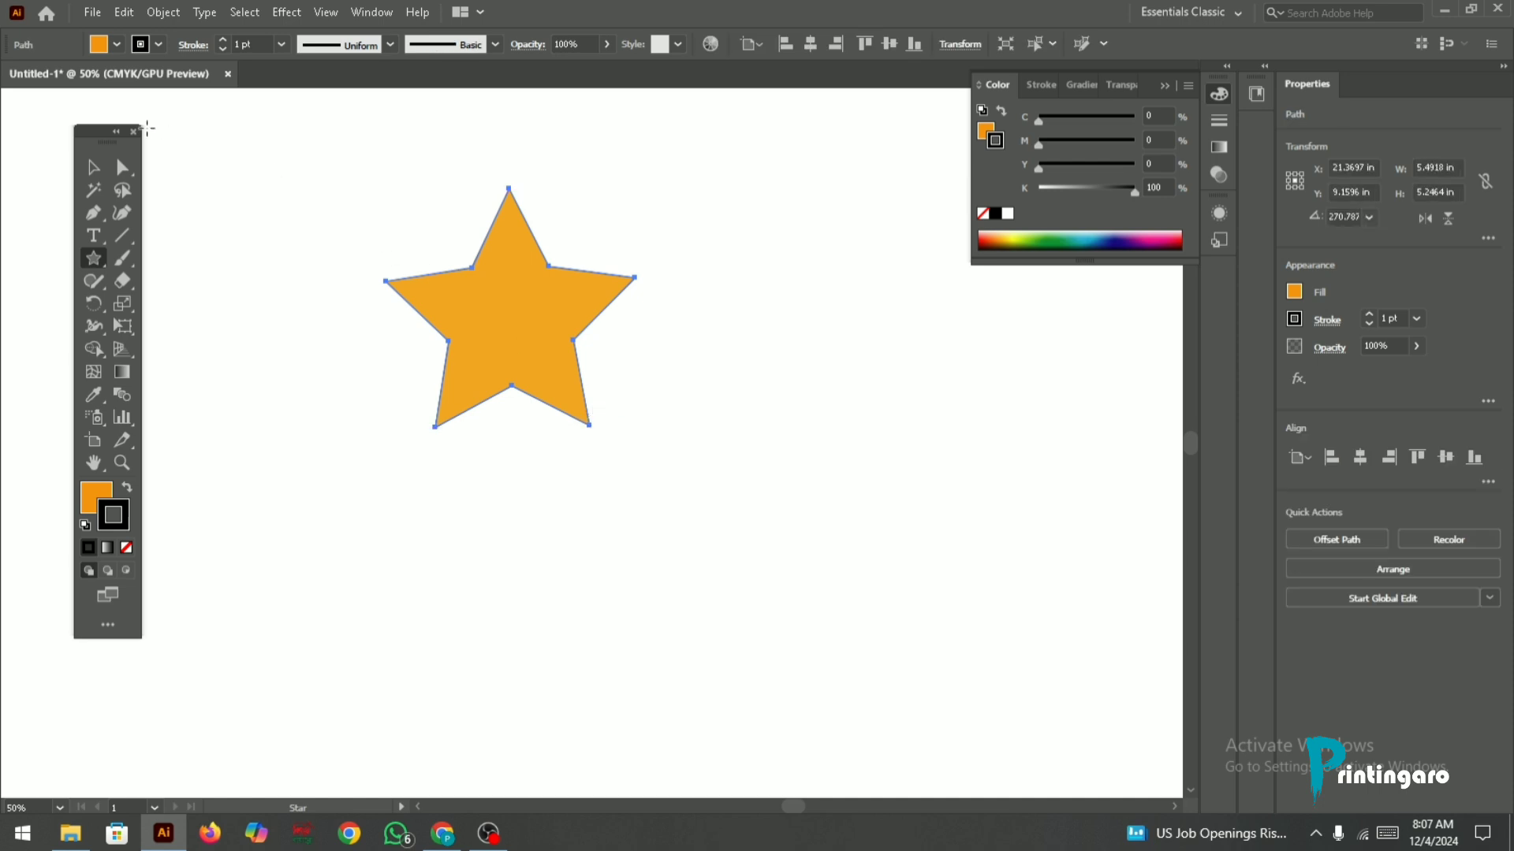
Step: Move the orange star slightly lower on the artboard and deselect it
{"action": "left_click", "coordinate": [93, 167]}
{"action": "left_click", "coordinate": [366, 160]}
{"action": "mouse_move", "coordinate": [527, 263]}
{"action": "left_mouse_down"}
{"action": "mouse_move", "coordinate": [527, 319]}
{"action": "mouse_move", "coordinate": [524, 270]}
{"action": "mouse_move", "coordinate": [528, 285]}
{"action": "left_mouse_up"}
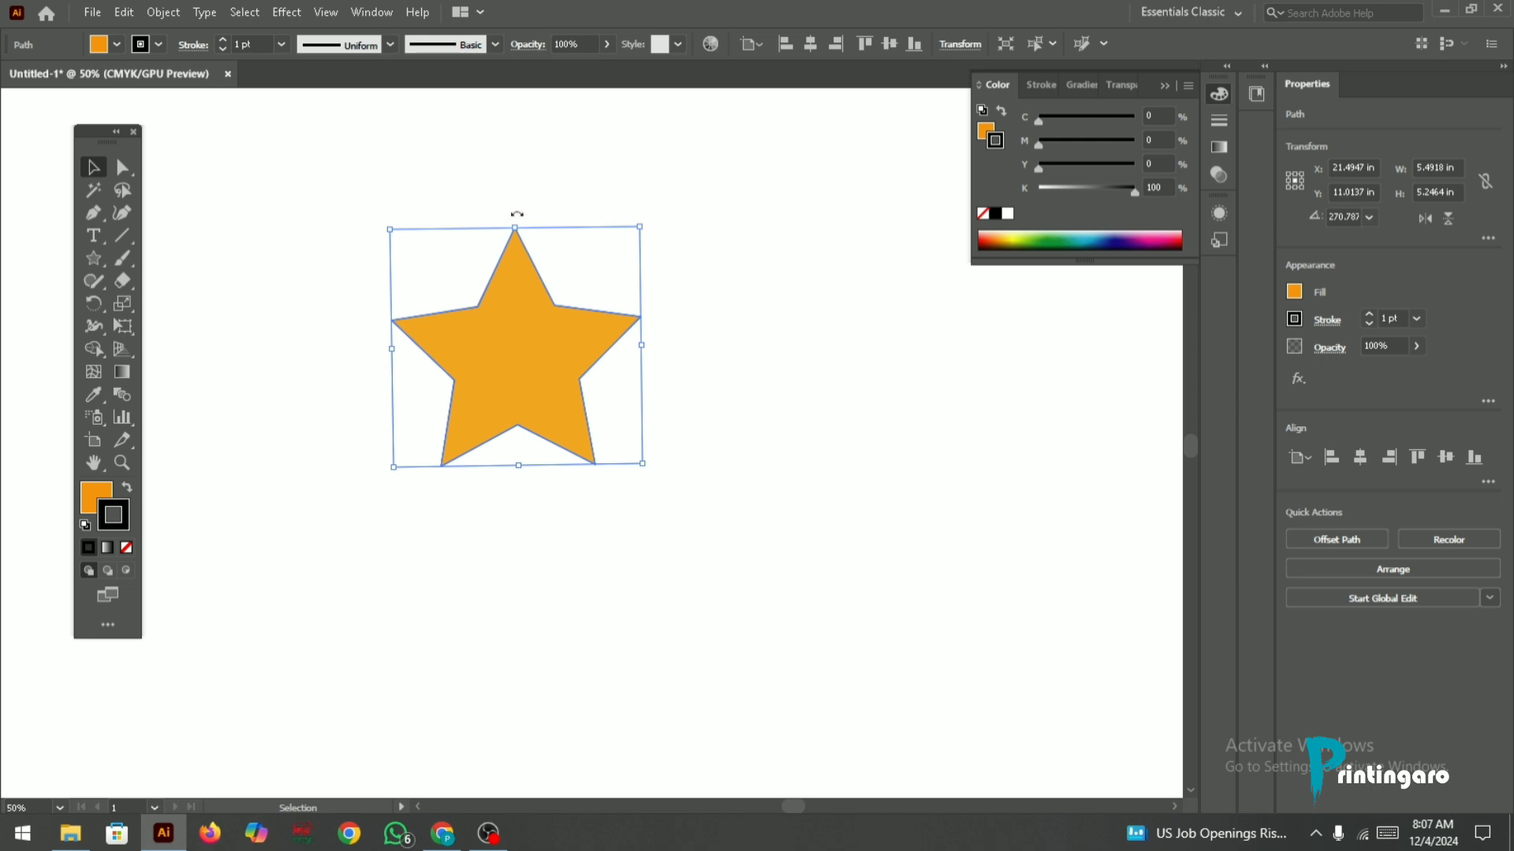
{"action": "left_click", "coordinate": [672, 189]}
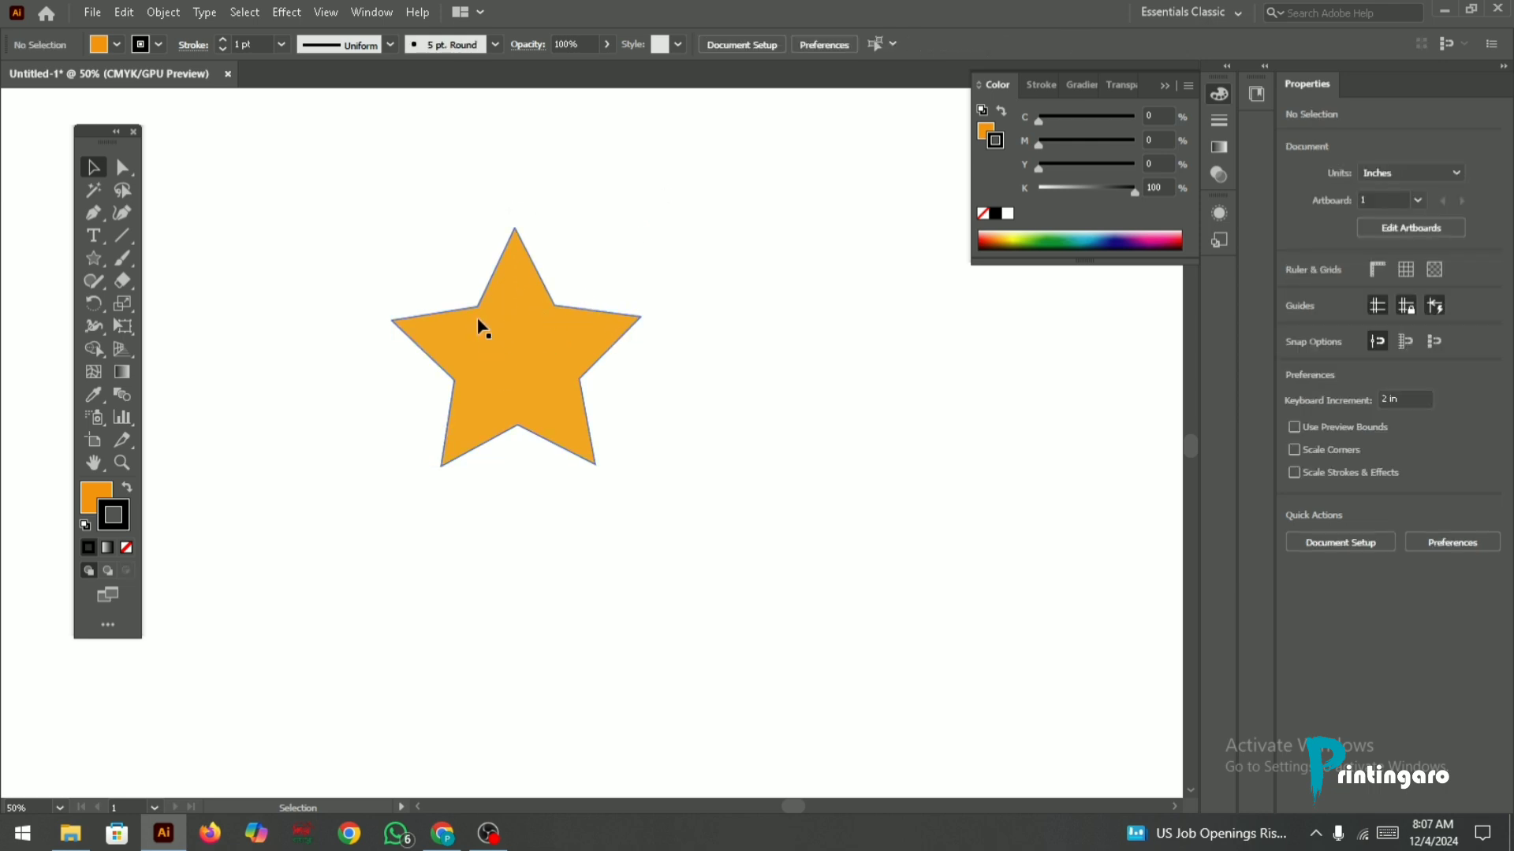
Step: Set both the stroke and fill colours to None while nothing is selected
{"action": "left_click", "coordinate": [127, 548]}
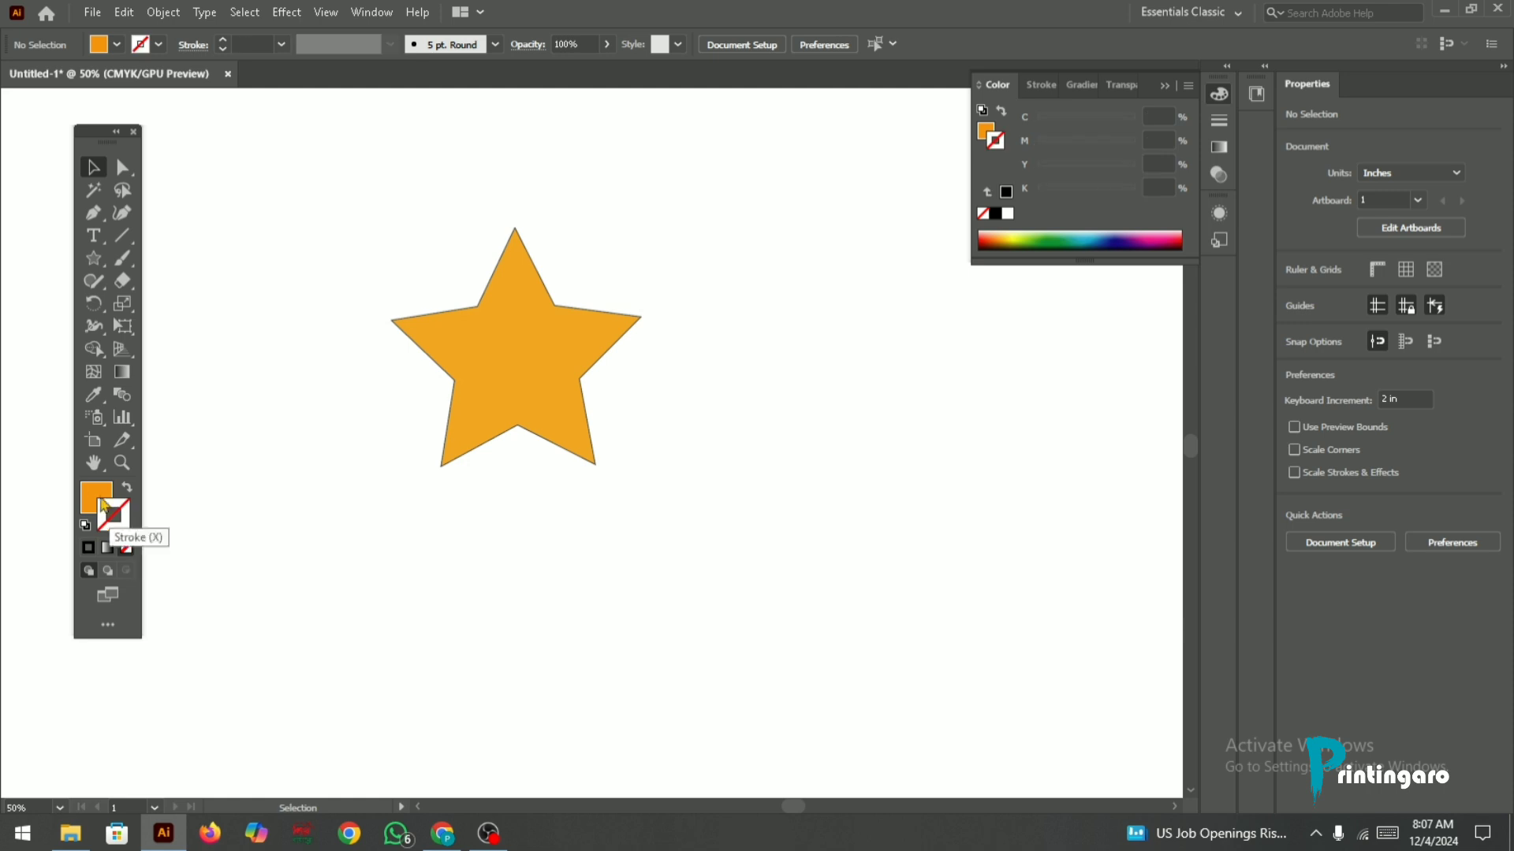
{"action": "left_click", "coordinate": [93, 495]}
{"action": "left_click", "coordinate": [126, 548]}
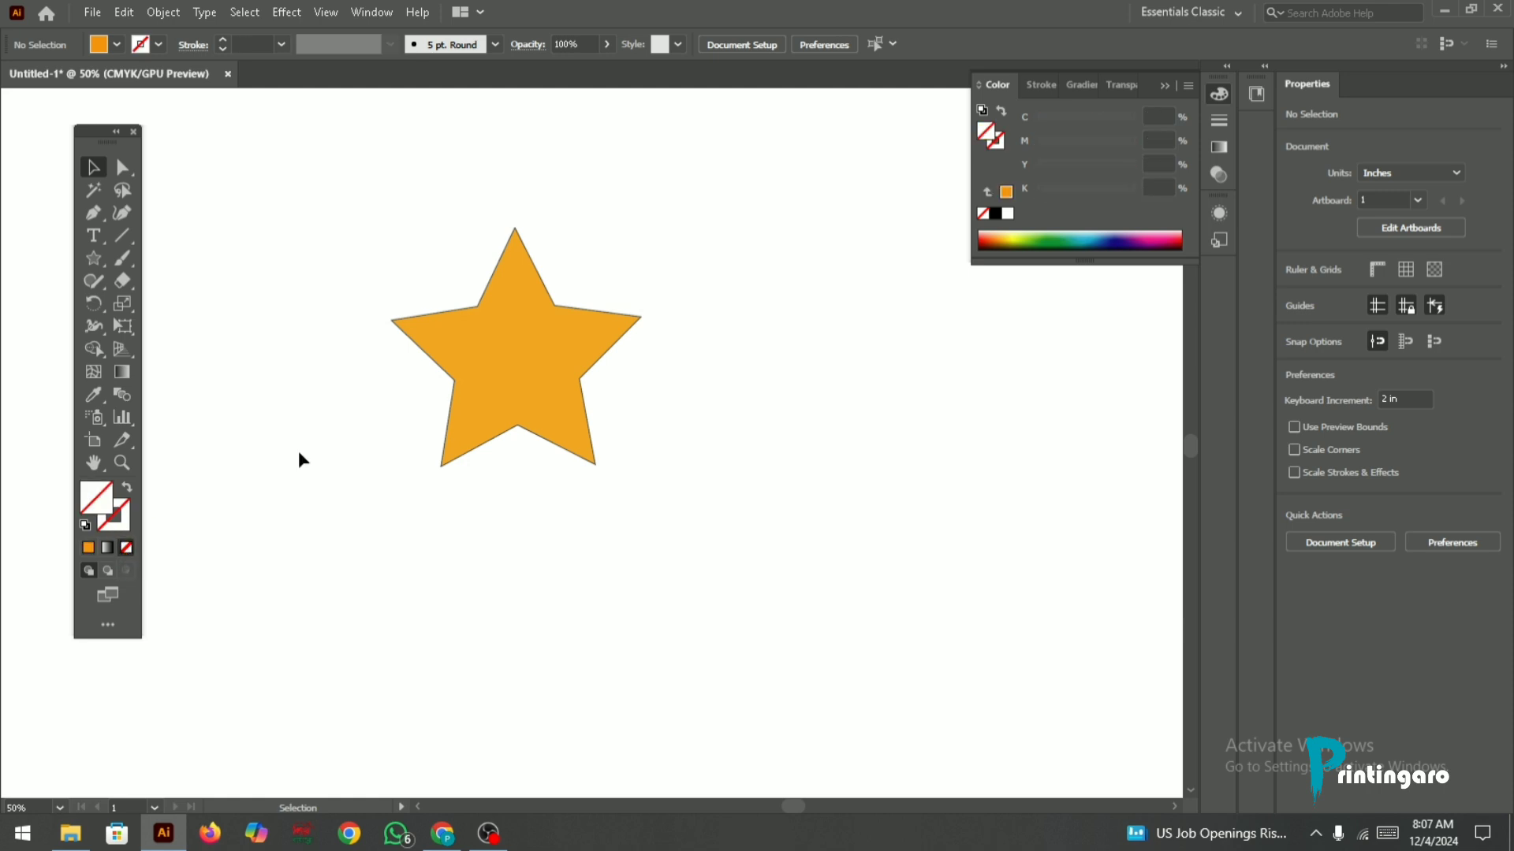
Step: Remove both the fill and the stroke from the orange star
{"action": "left_click", "coordinate": [527, 371]}
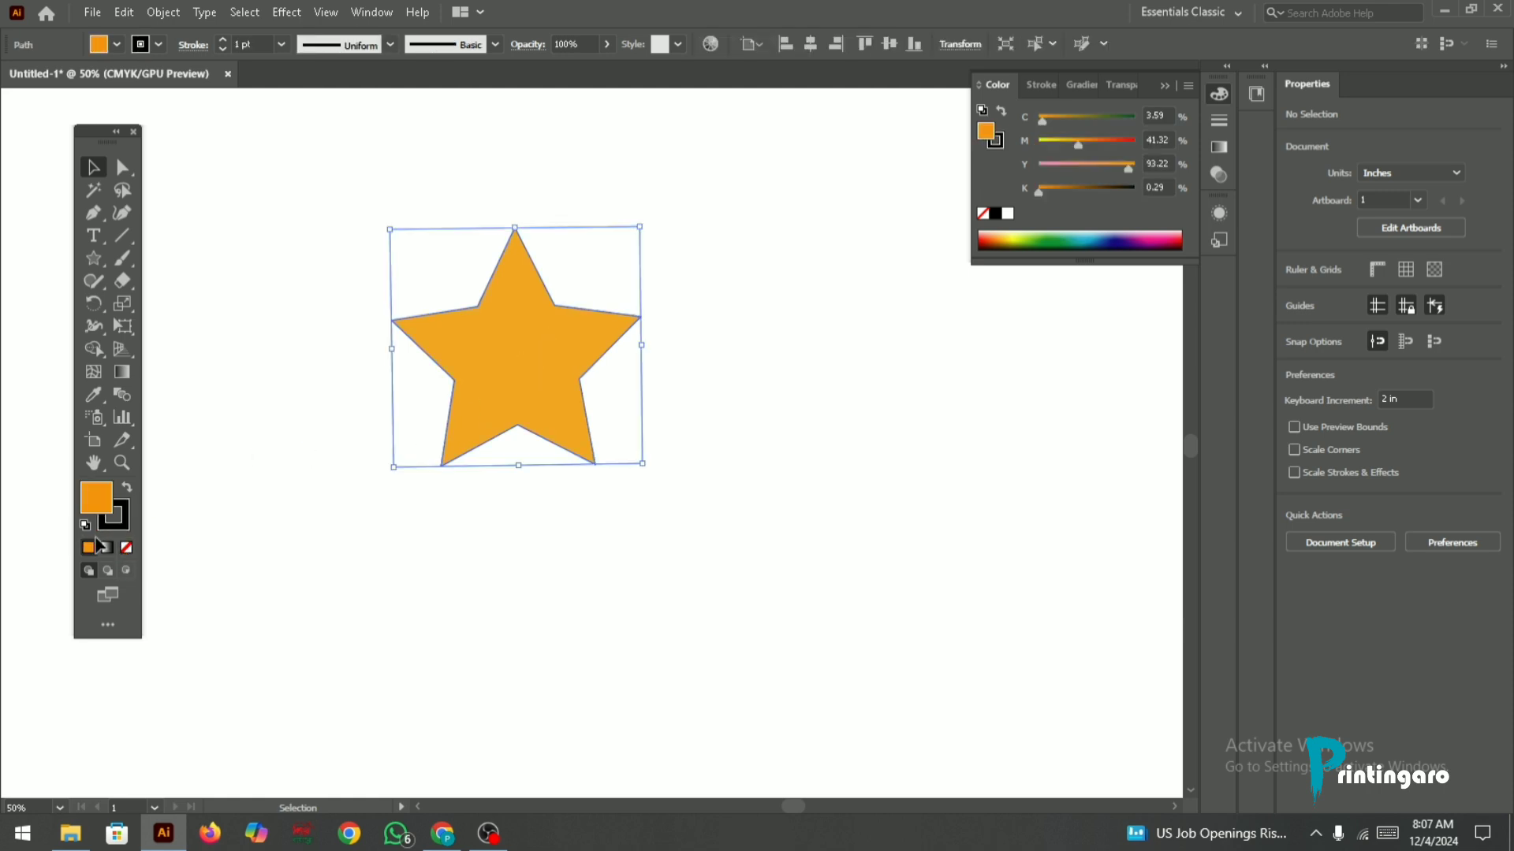
{"action": "left_click", "coordinate": [126, 548]}
{"action": "left_click", "coordinate": [121, 524]}
{"action": "left_click", "coordinate": [126, 547]}
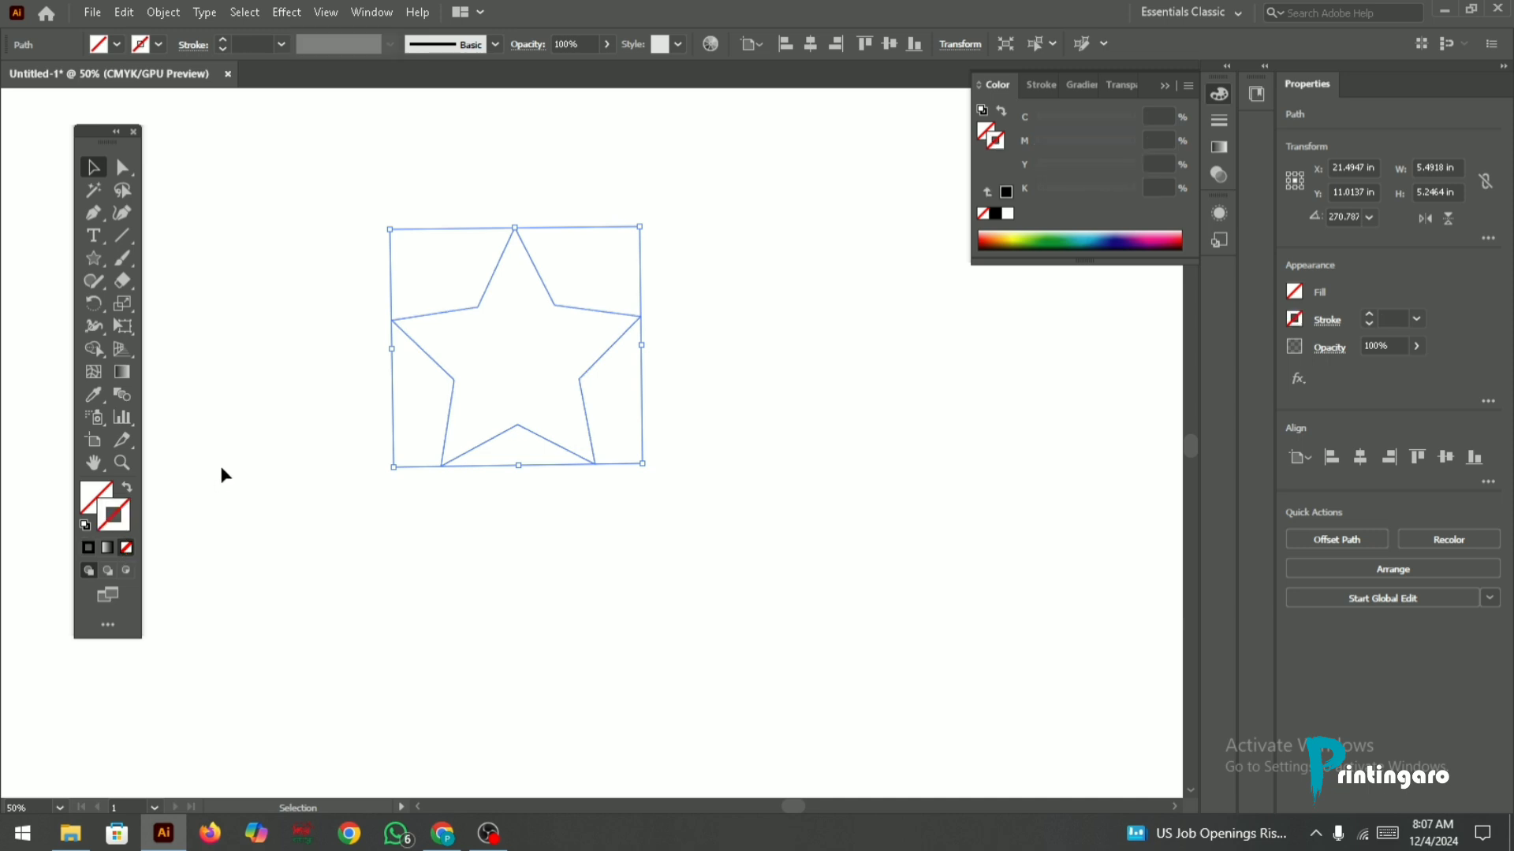
{"action": "left_click", "coordinate": [221, 473]}
{"action": "left_click_drag", "start_coordinate": [425, 233], "coordinate": [571, 424]}
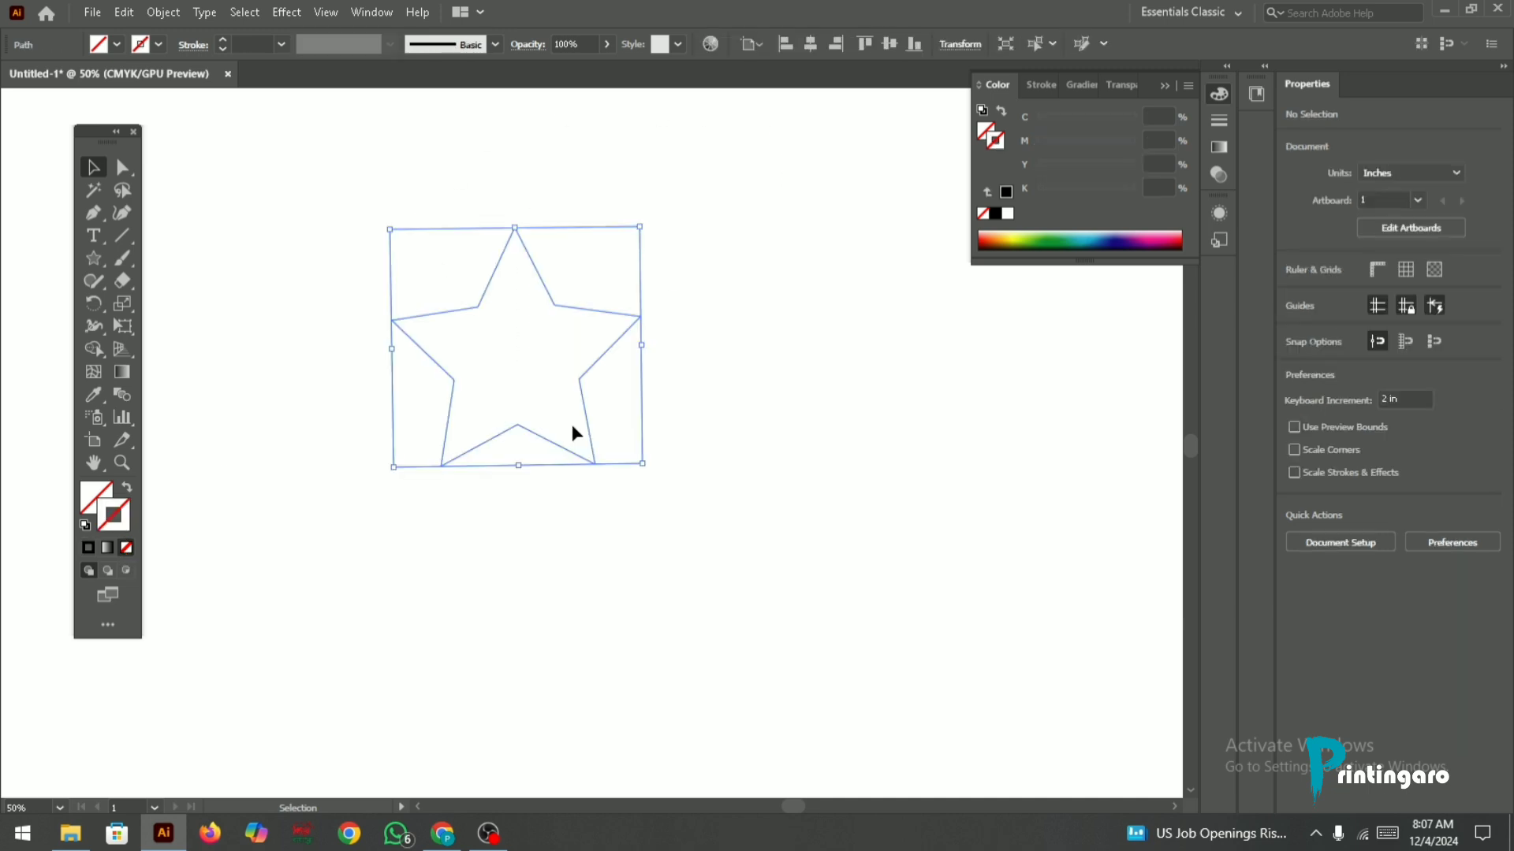
Step: Apply an orange colour to both the fill and the stroke of the star
{"action": "double_click", "coordinate": [91, 497]}
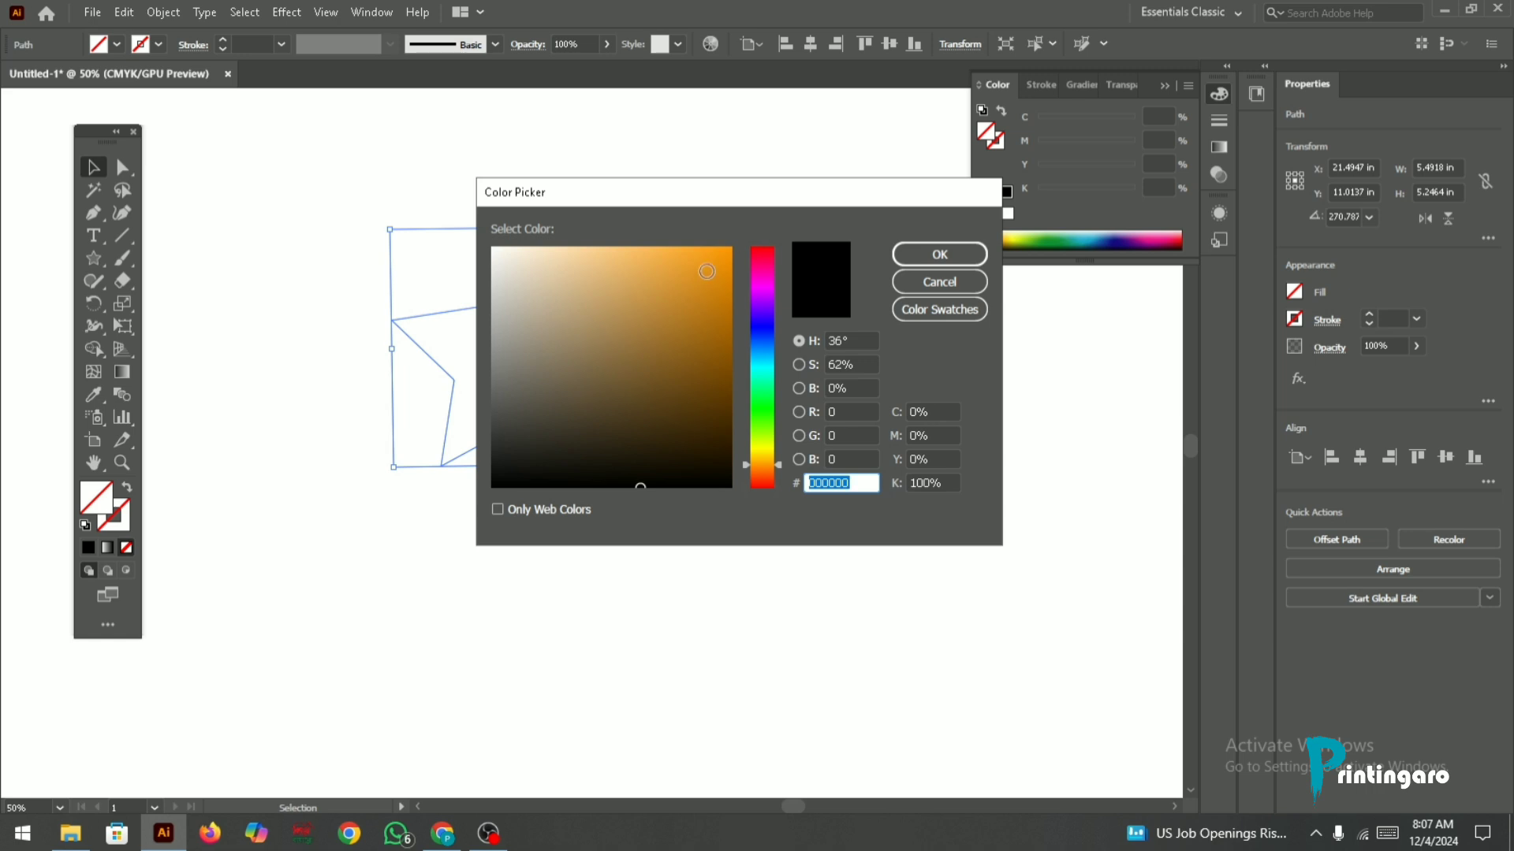
{"action": "key", "text": "ctrl+v"}
{"action": "left_click", "coordinate": [939, 254]}
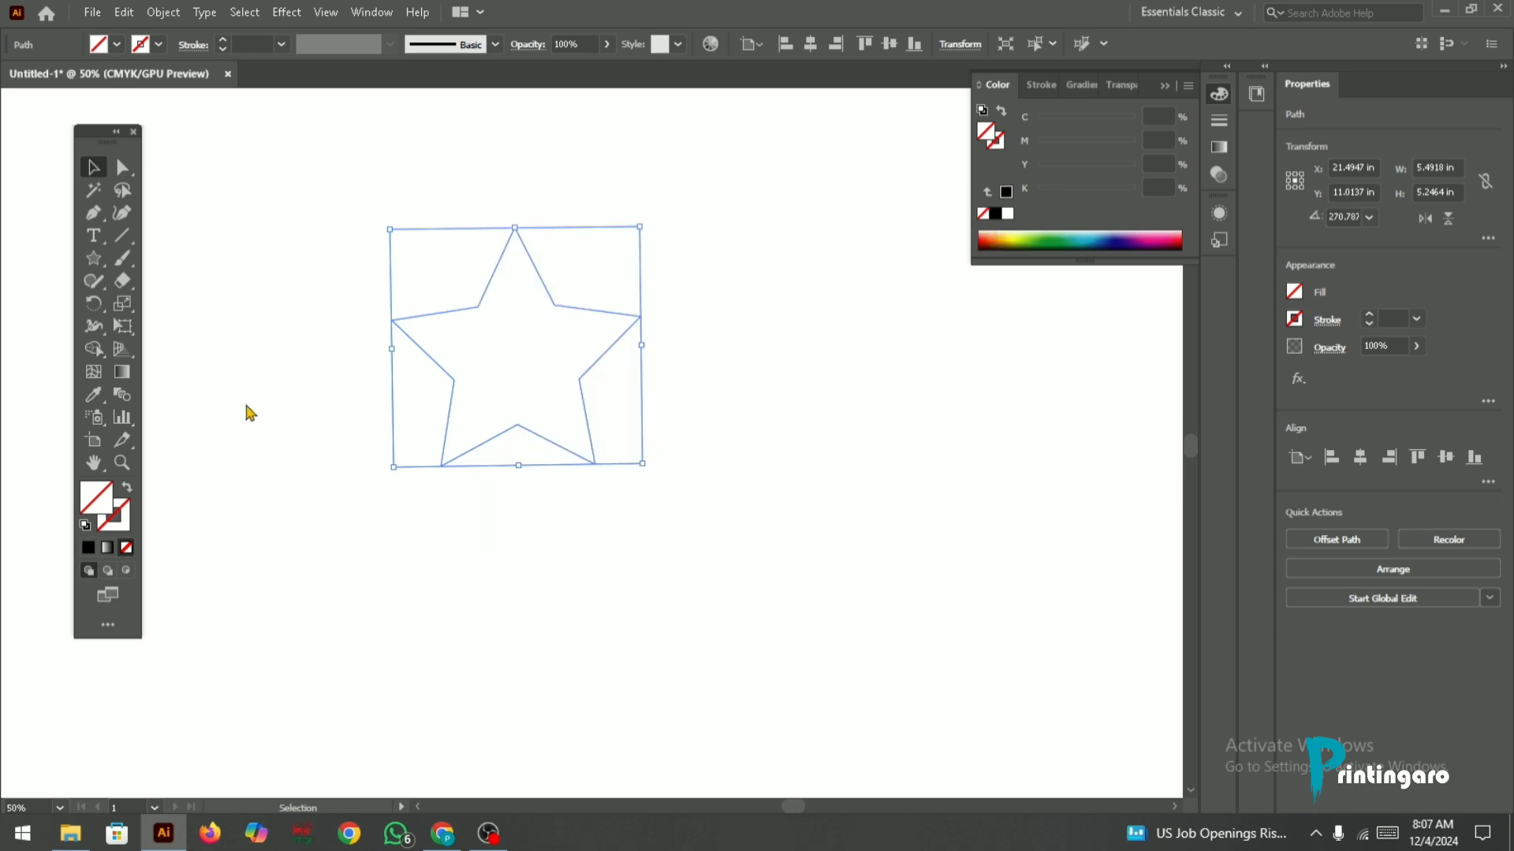
{"action": "left_click", "coordinate": [118, 519]}
{"action": "left_click", "coordinate": [88, 547]}
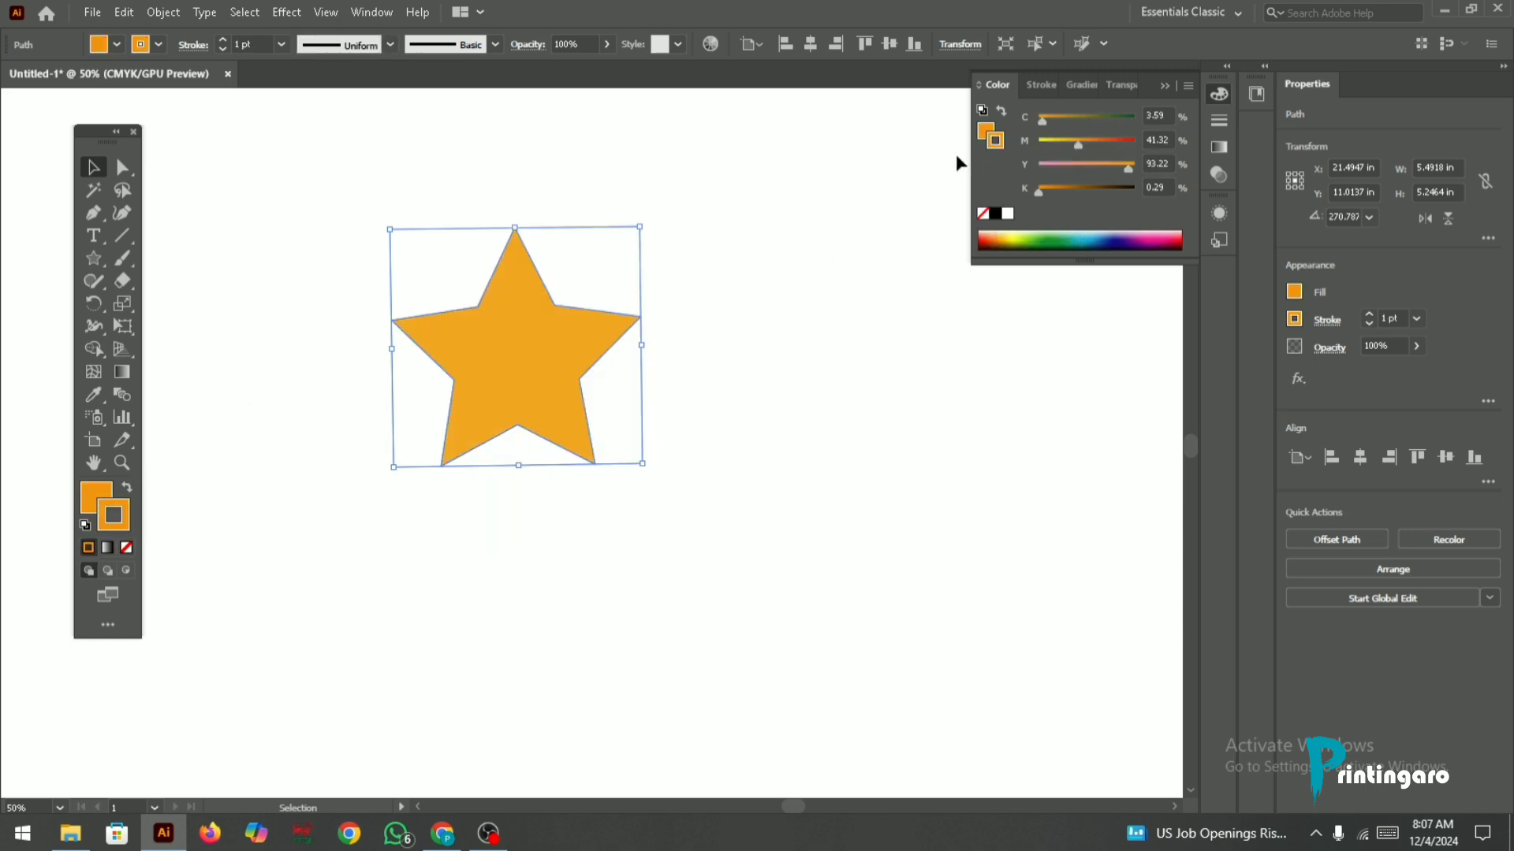
Step: Give the star a black 3 pt stroke and move it slightly right and down
{"action": "left_click", "coordinate": [997, 214]}
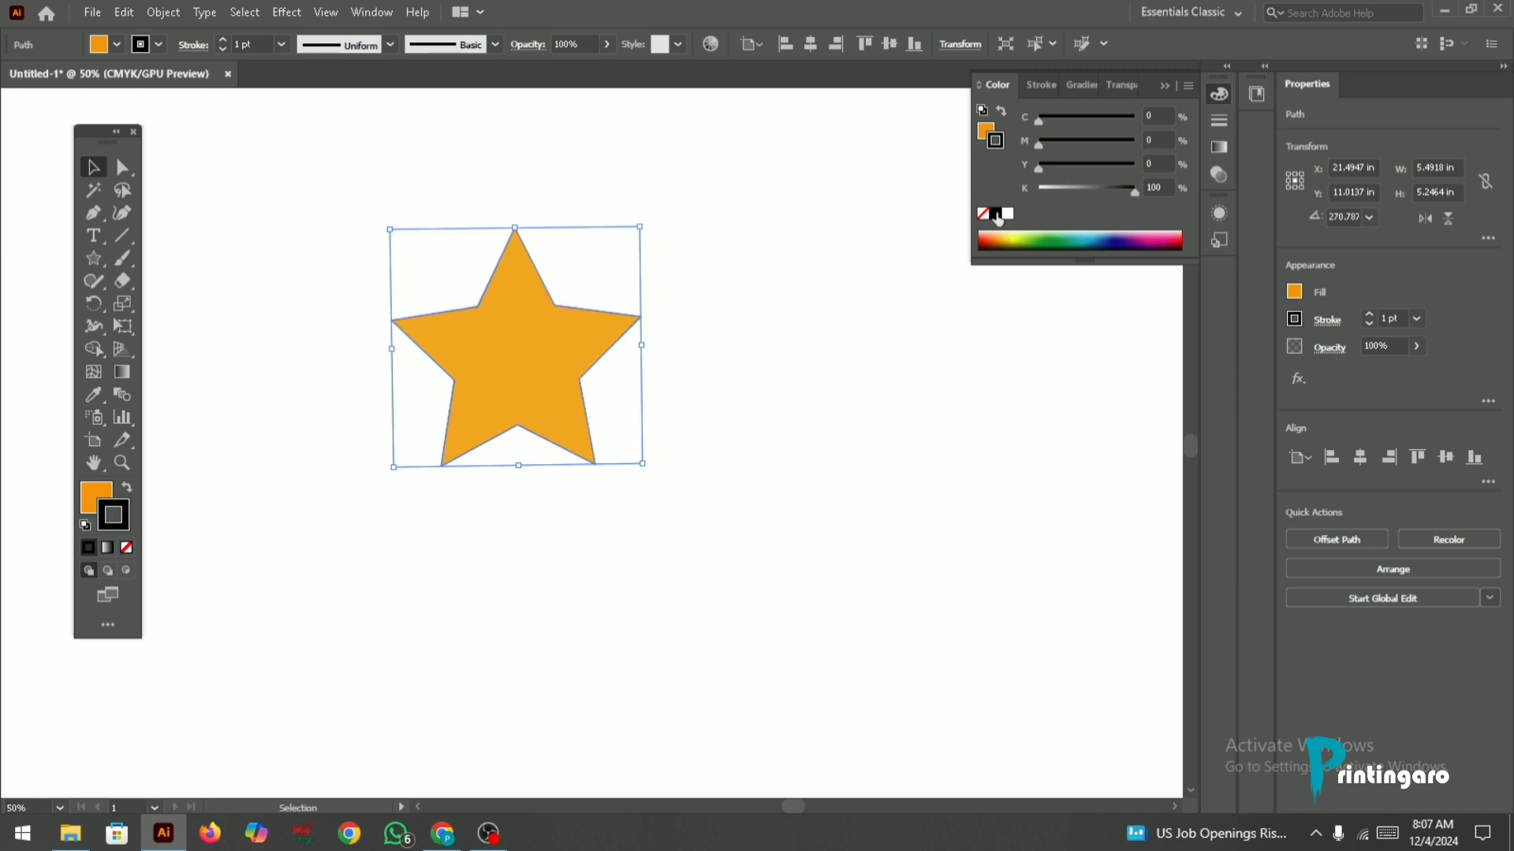
{"action": "left_click", "coordinate": [1369, 313]}
{"action": "left_click", "coordinate": [1368, 314]}
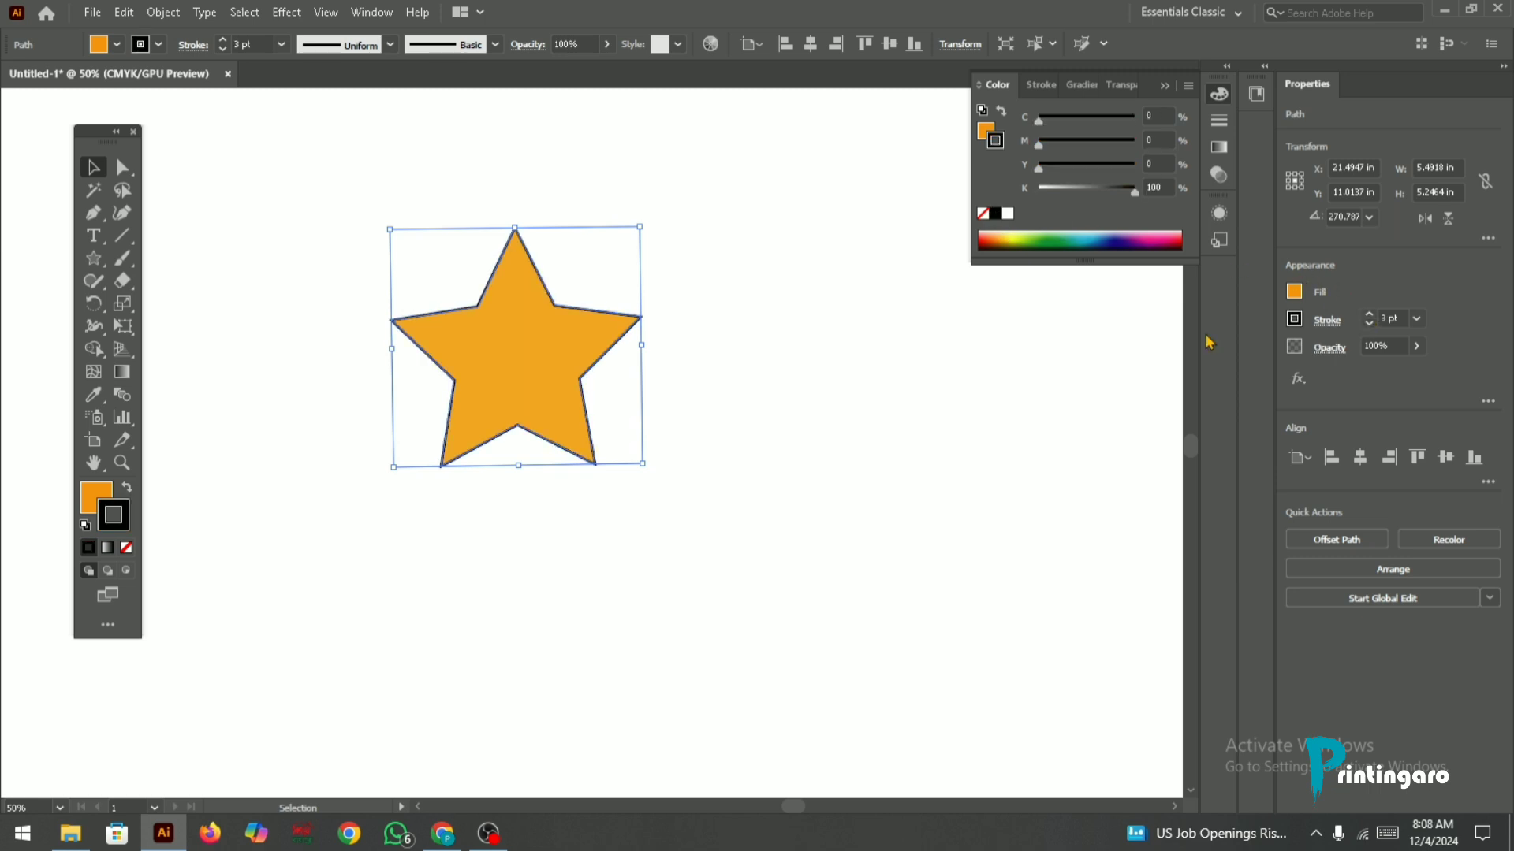
{"action": "left_click", "coordinate": [750, 326]}
{"action": "left_click_drag", "start_coordinate": [509, 324], "coordinate": [568, 353]}
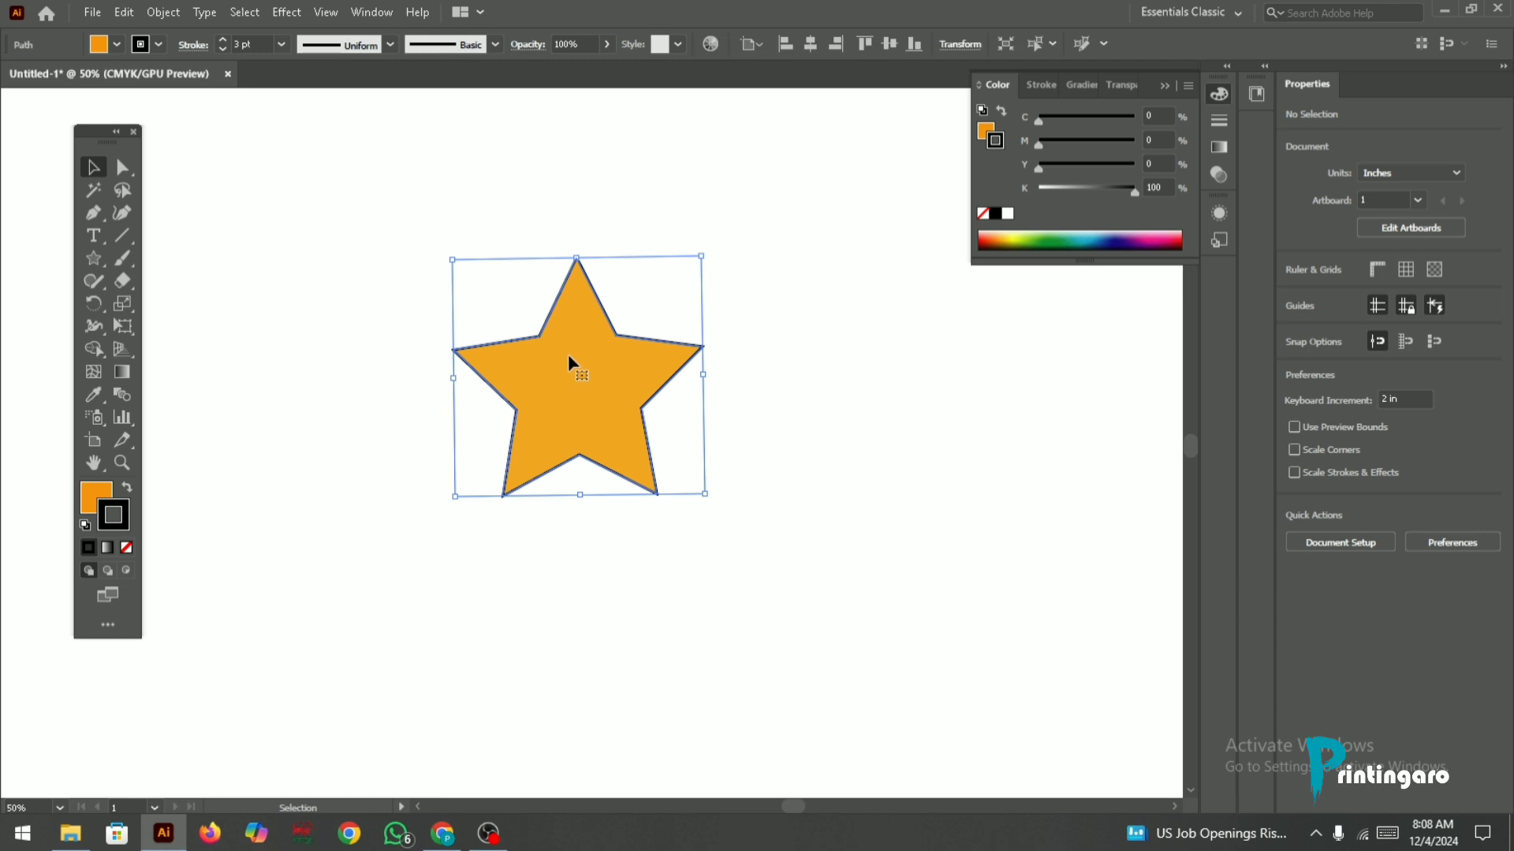
Step: Delete the orange five-point star from the artboard
{"action": "scroll", "coordinate": [569, 355], "scroll_direction": "up", "scroll_amount": 3}
{"action": "scroll", "coordinate": [533, 325], "scroll_direction": "down", "scroll_amount": 1}
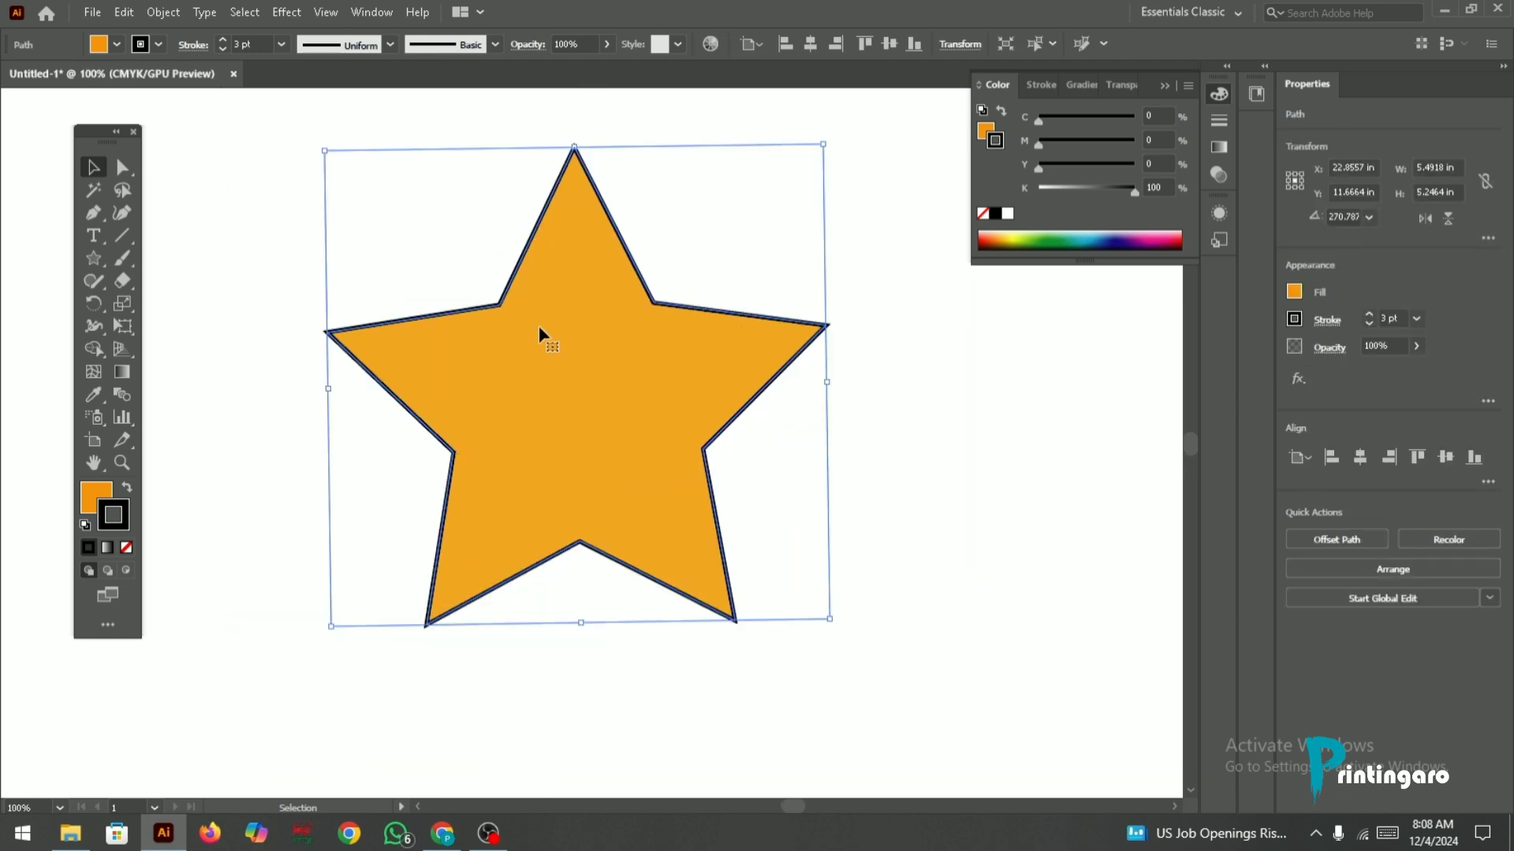
{"action": "scroll", "coordinate": [537, 325], "scroll_direction": "down", "scroll_amount": 1}
{"action": "scroll", "coordinate": [538, 325], "scroll_direction": "up", "scroll_amount": 1}
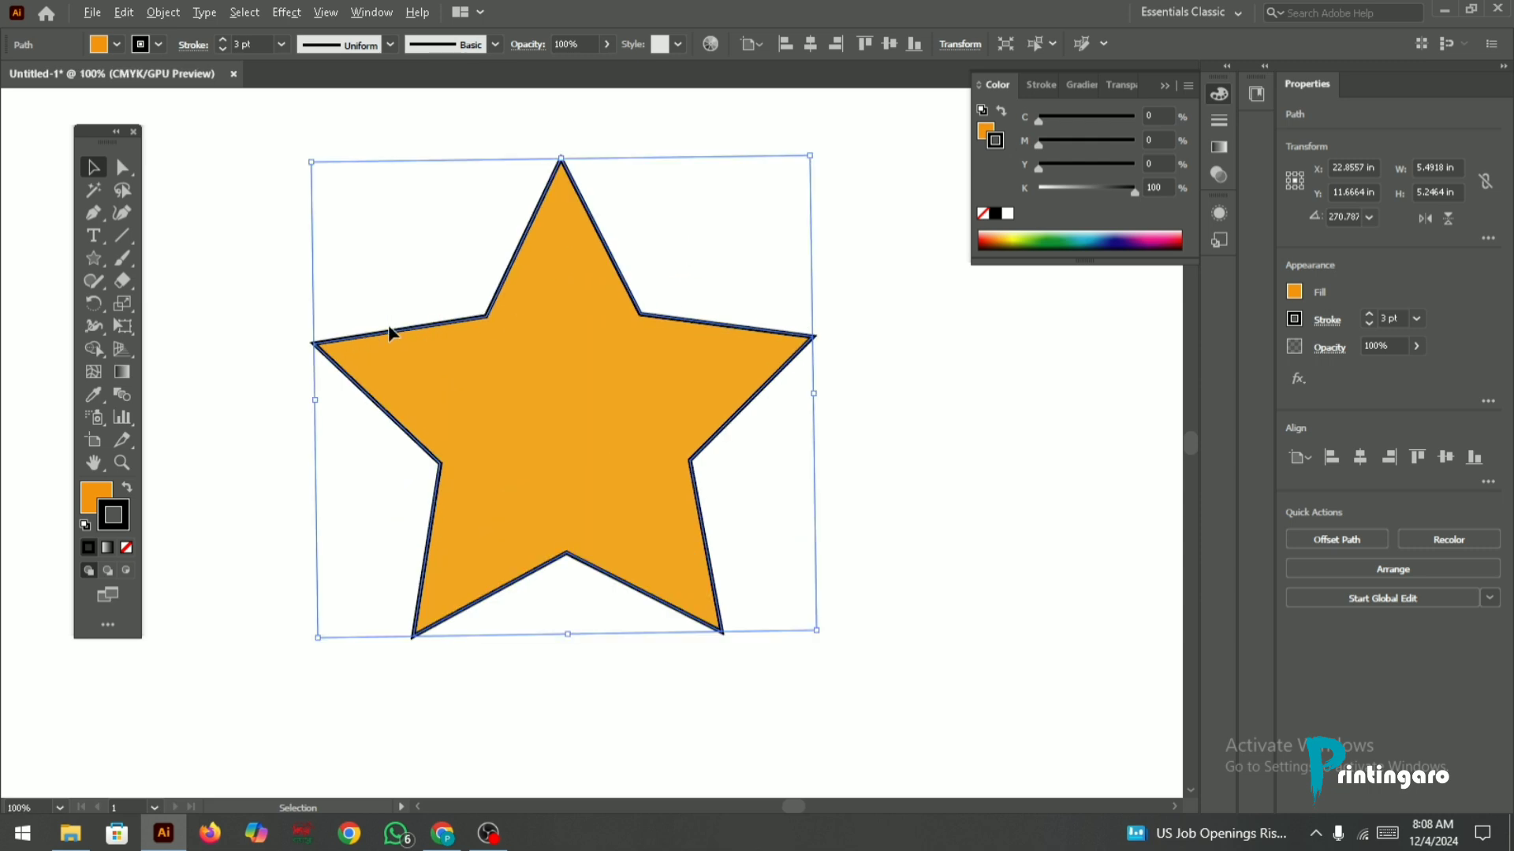
{"action": "scroll", "coordinate": [389, 325], "scroll_direction": "down", "scroll_amount": 1}
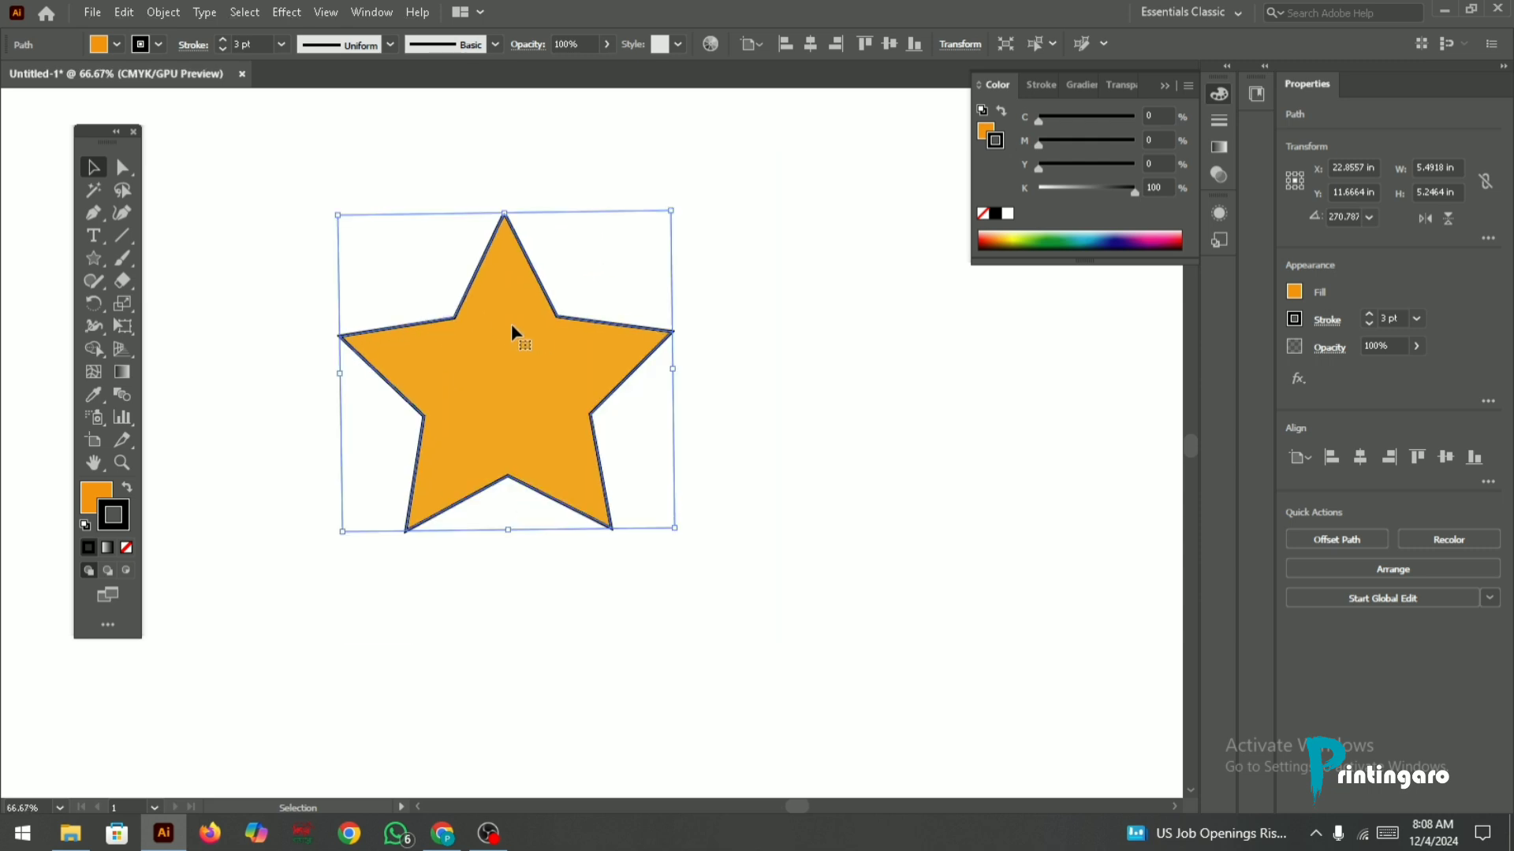
{"action": "scroll", "coordinate": [511, 332], "scroll_direction": "down", "scroll_amount": 2}
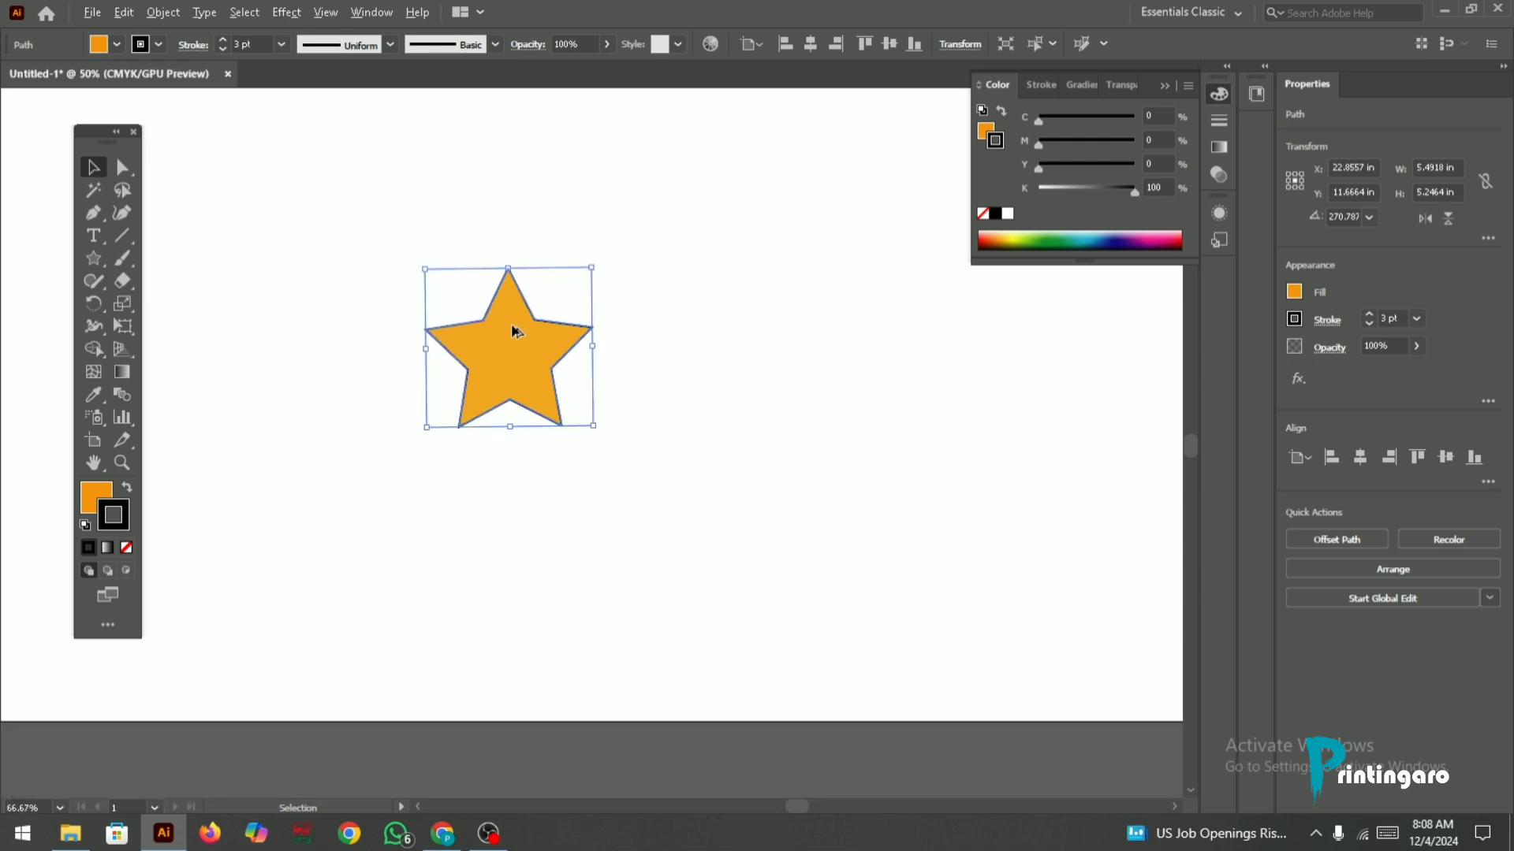
{"action": "left_click", "coordinate": [703, 329]}
{"action": "left_click_drag", "start_coordinate": [527, 331], "coordinate": [536, 331]}
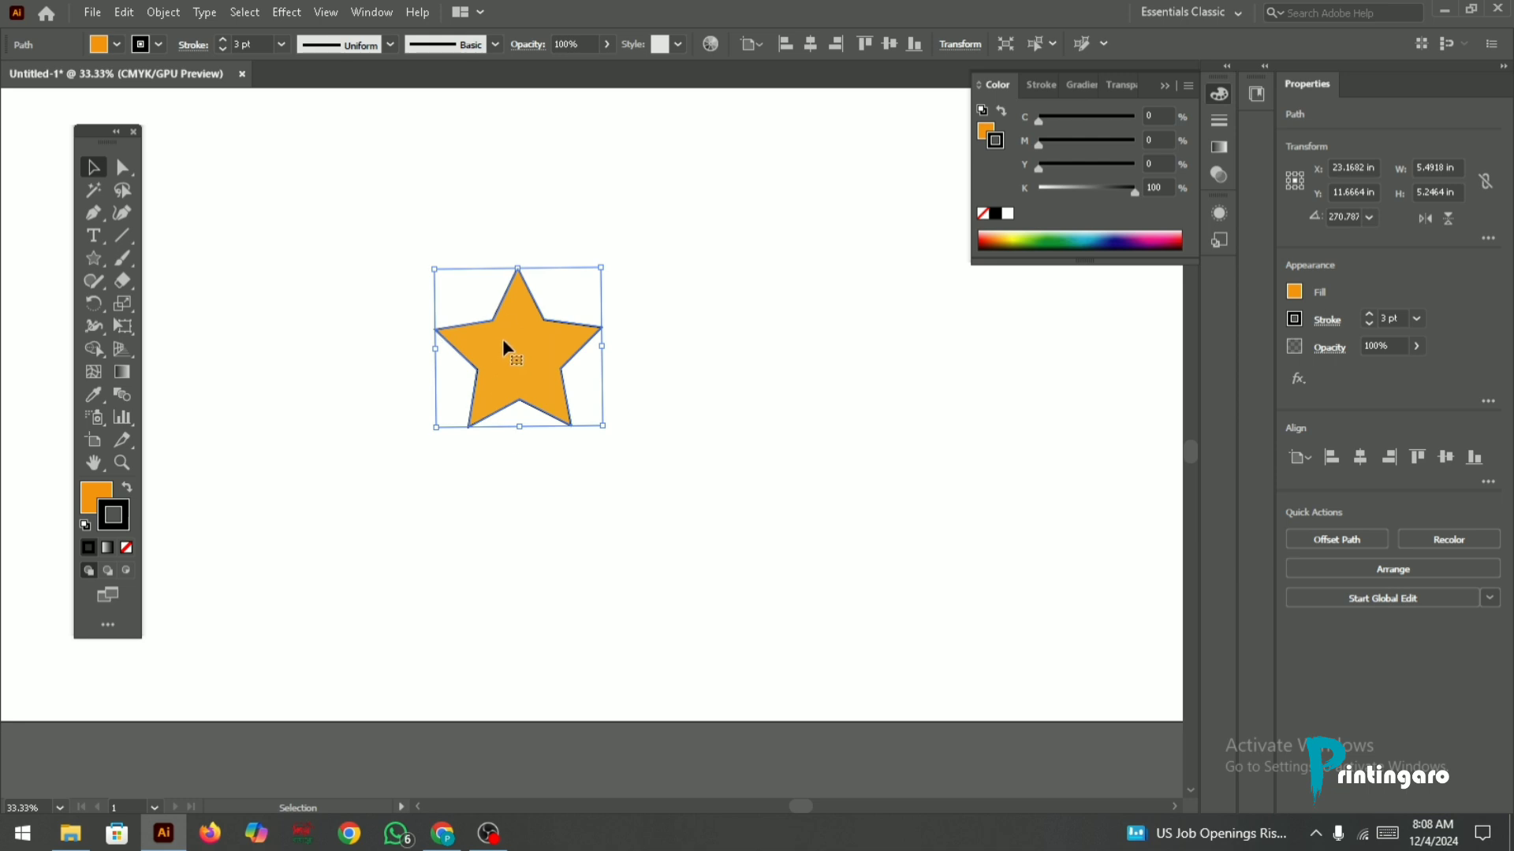
{"action": "key", "text": "Delete"}
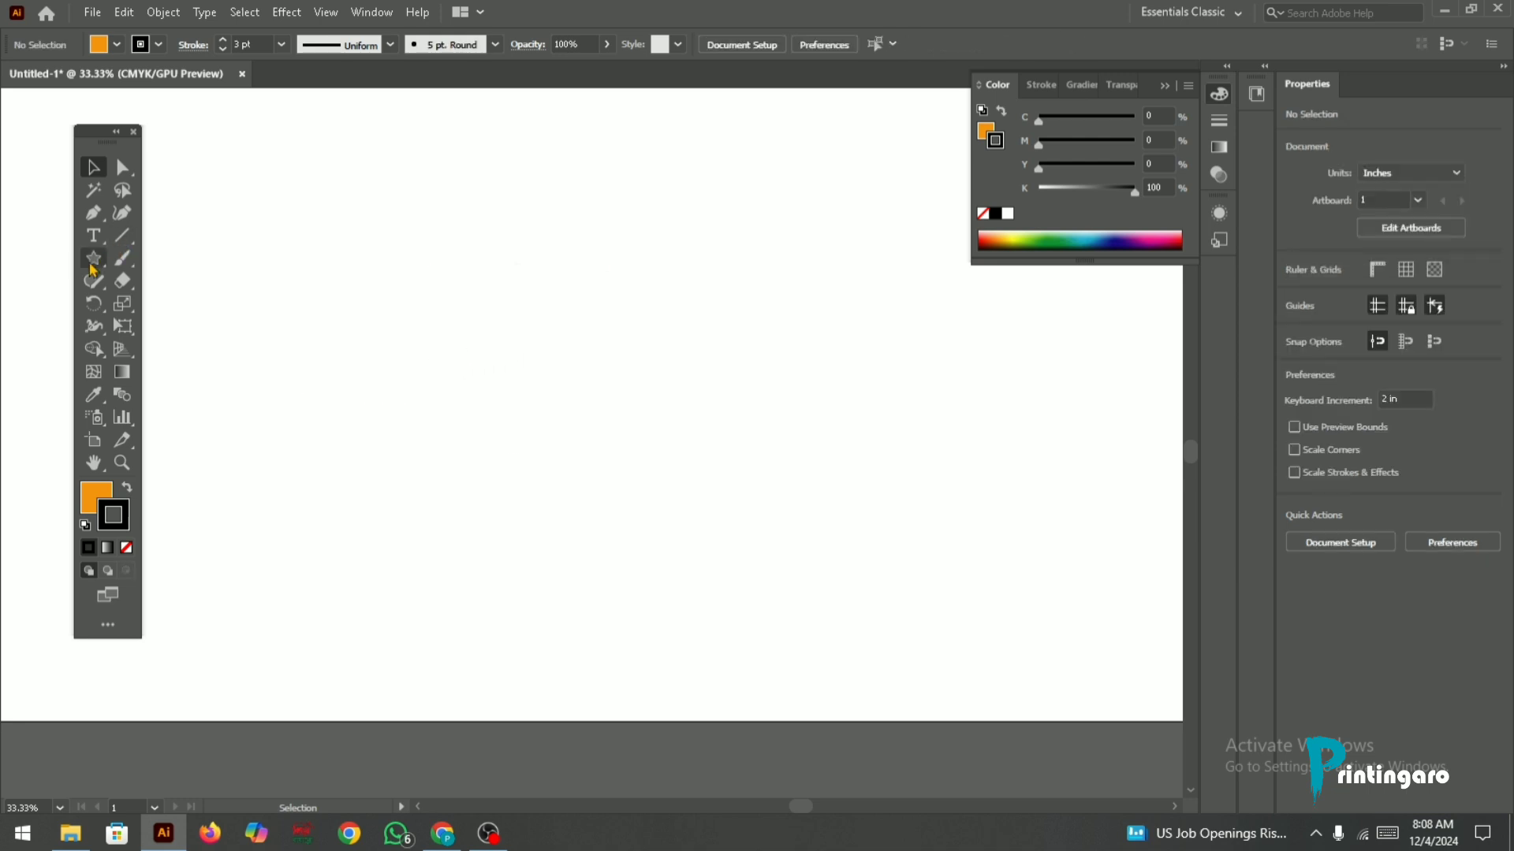
Step: Create a star with 3 points using the Star tool and delete the resulting triangle
{"action": "left_click", "coordinate": [93, 260]}
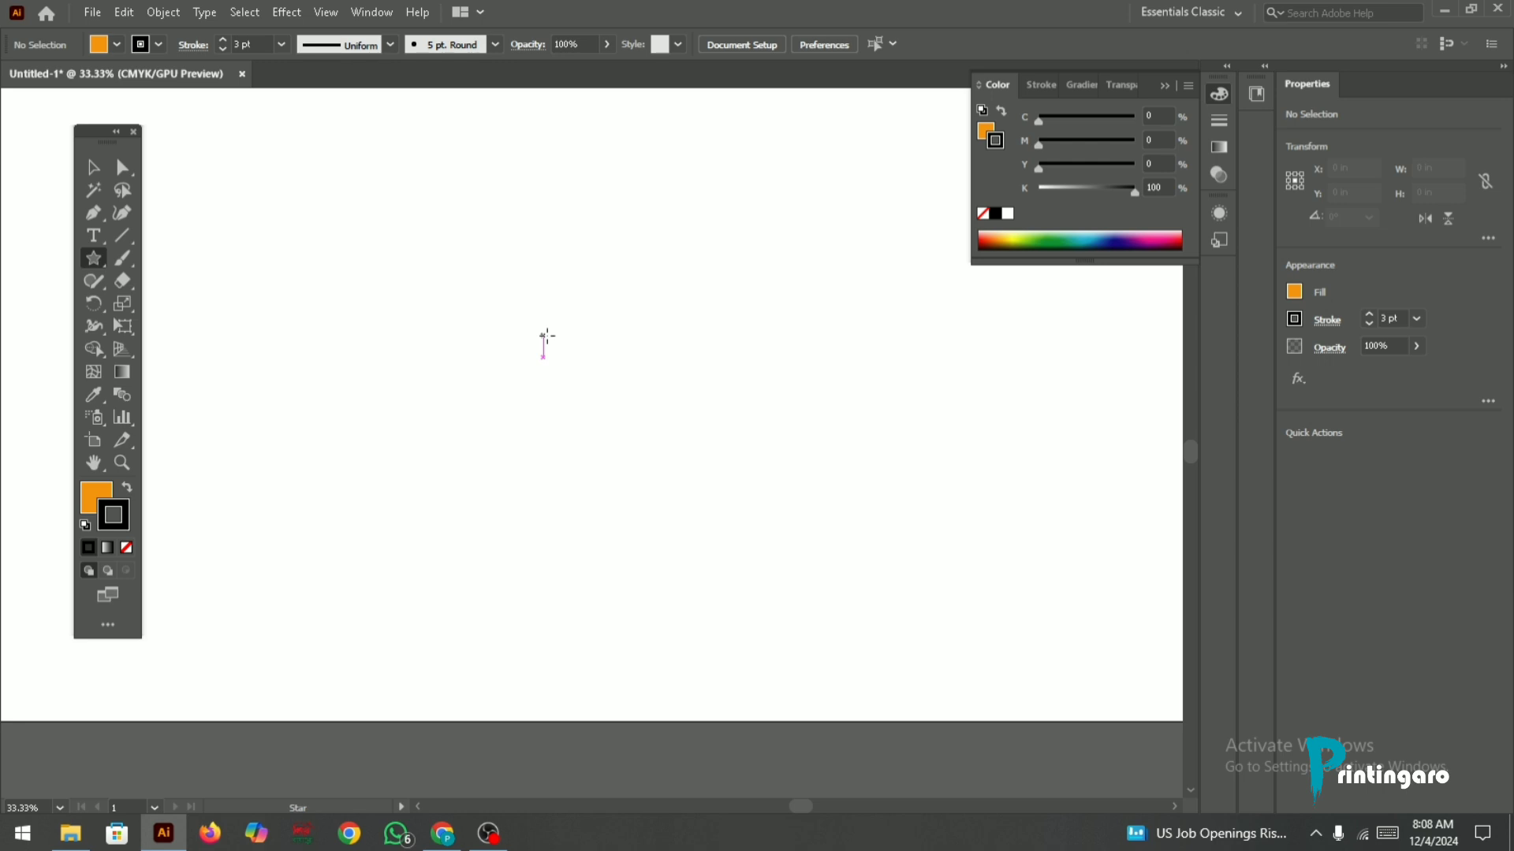
{"action": "left_click", "coordinate": [546, 335]}
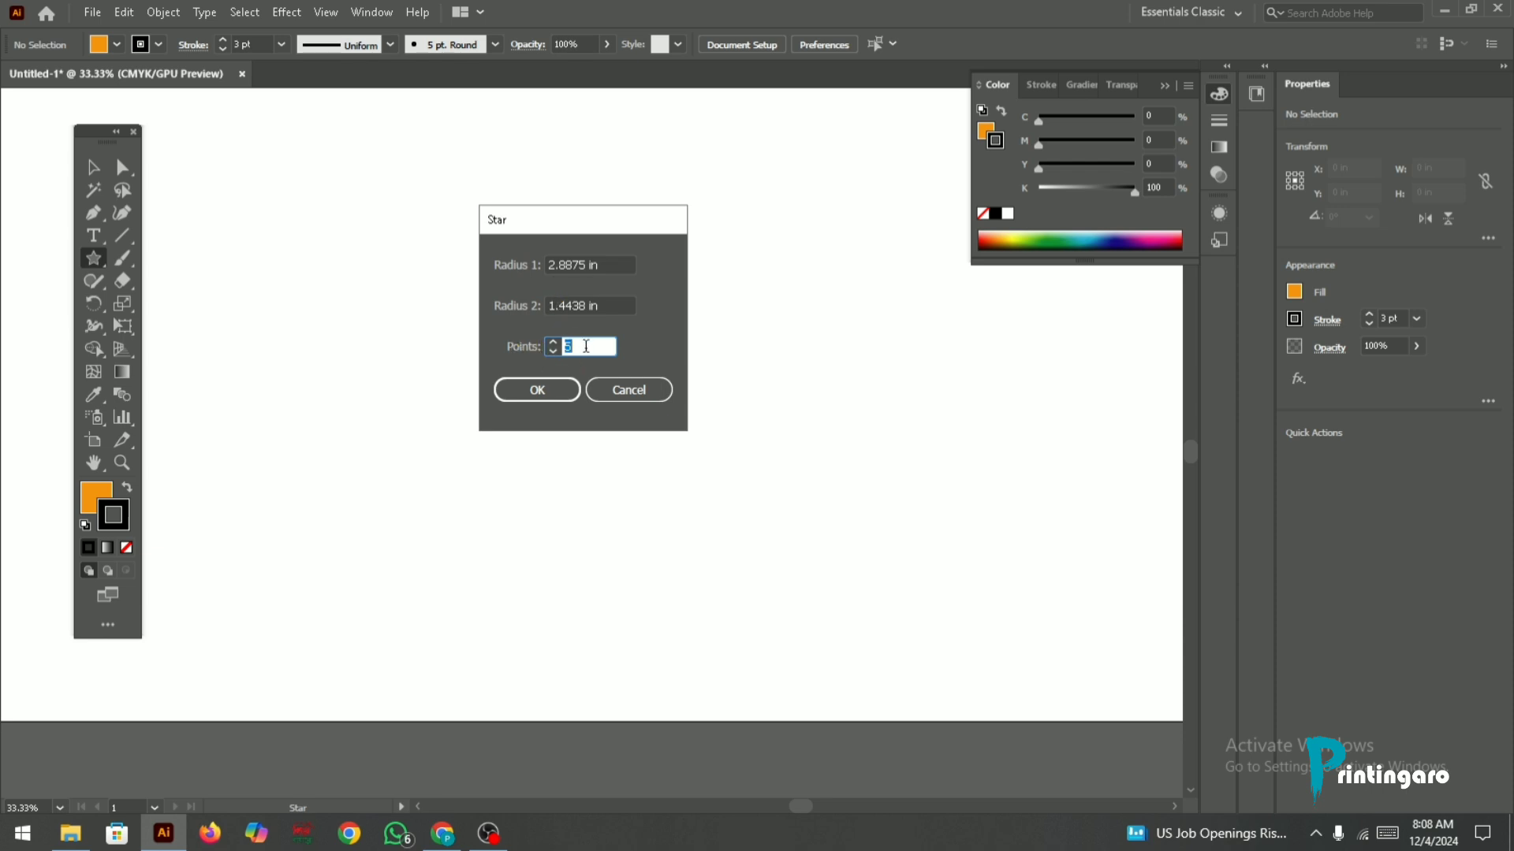
{"action": "type", "text": "3"}
{"action": "left_click", "coordinate": [521, 396]}
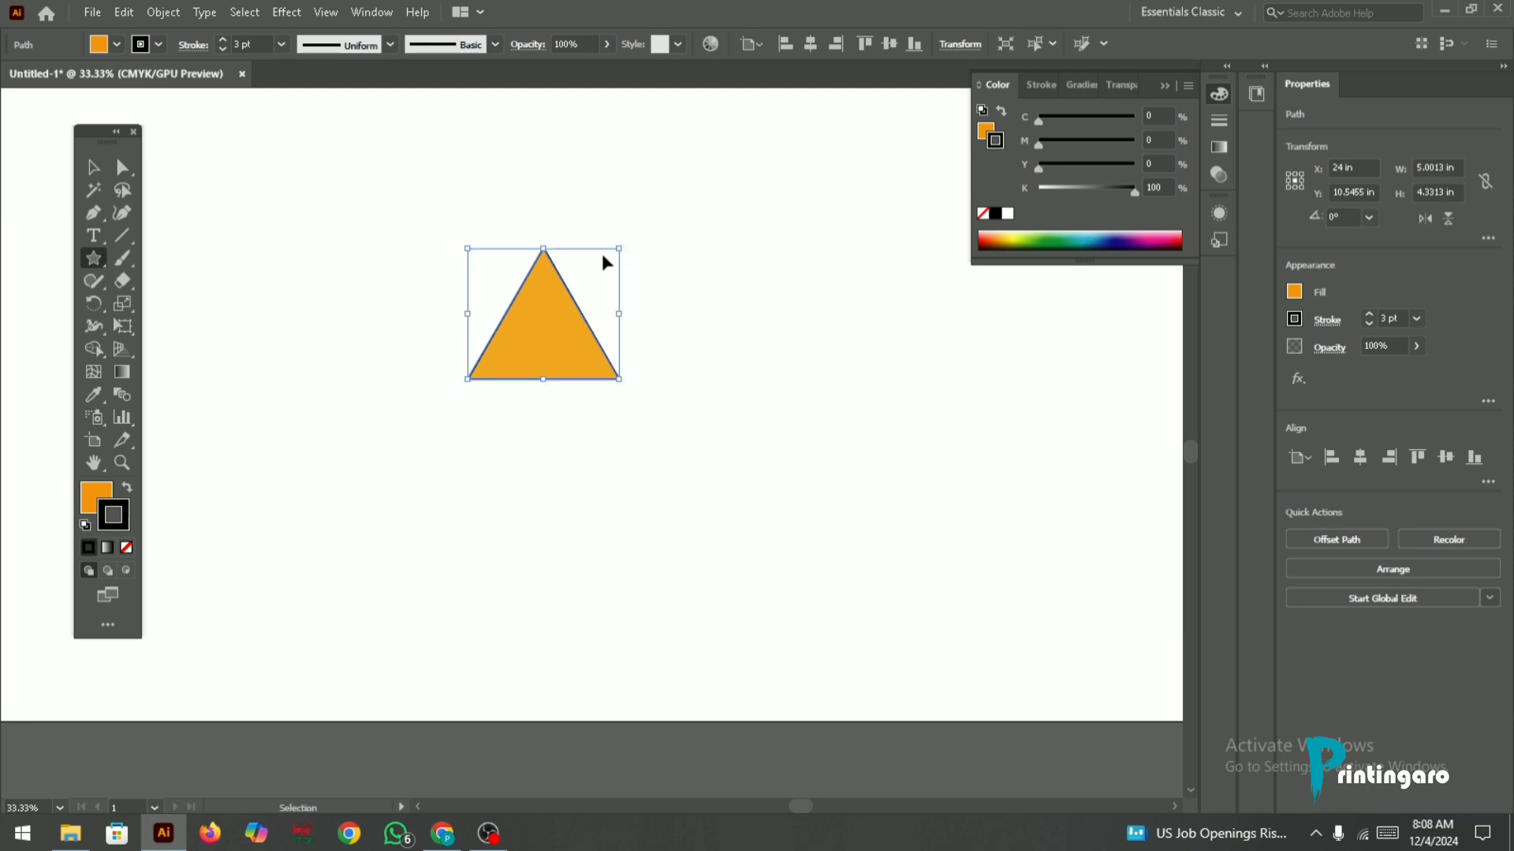
{"action": "key", "text": "Delete"}
Step: Create a star with 4 points near the middle of the artboard
{"action": "left_click", "coordinate": [570, 325]}
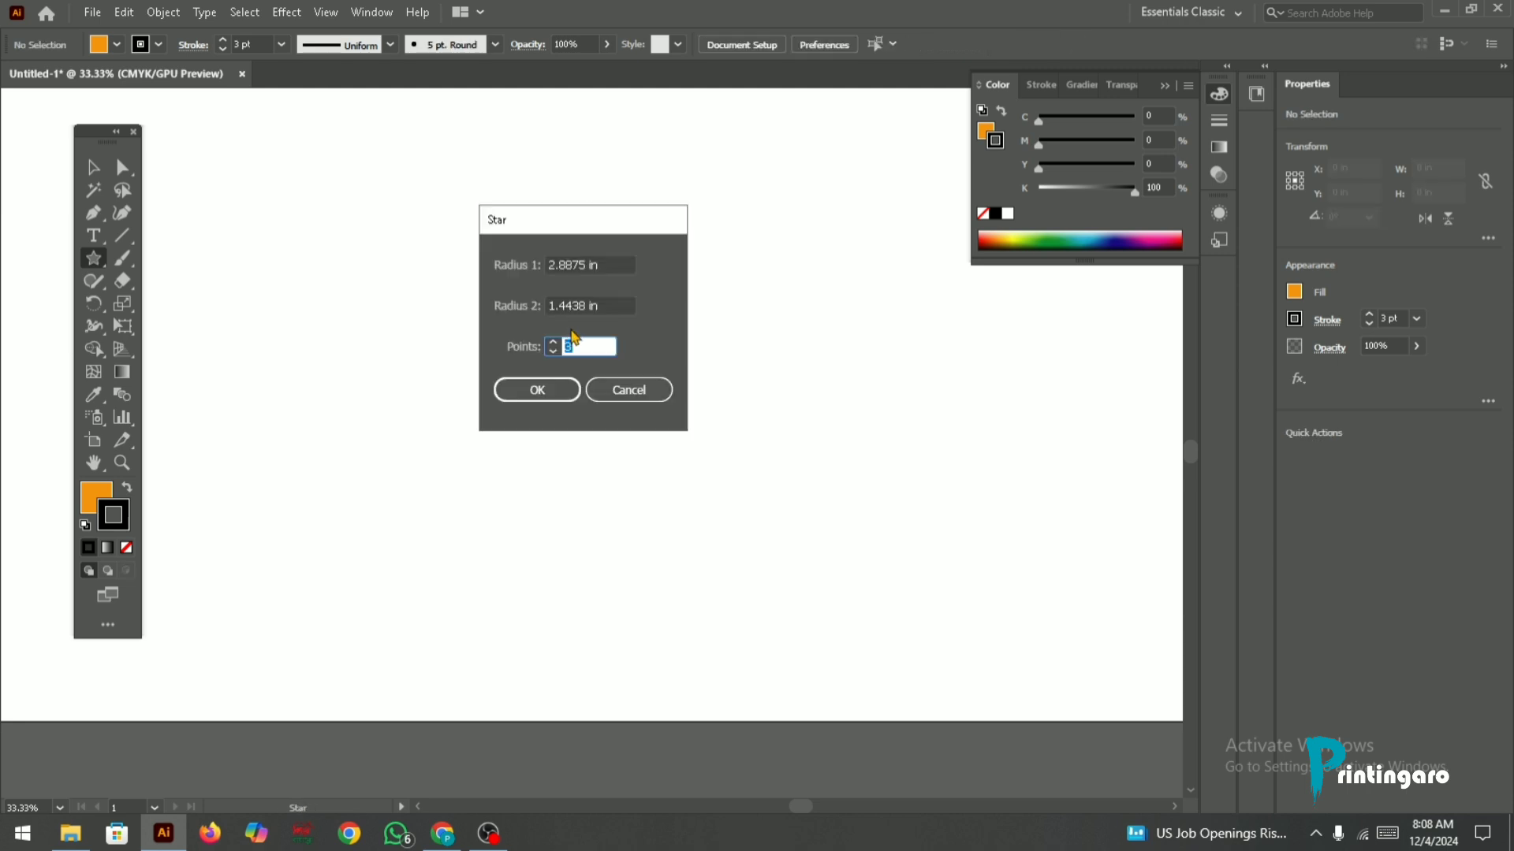
{"action": "double_click", "coordinate": [569, 346]}
{"action": "type", "text": "4"}
{"action": "key", "text": "Return"}
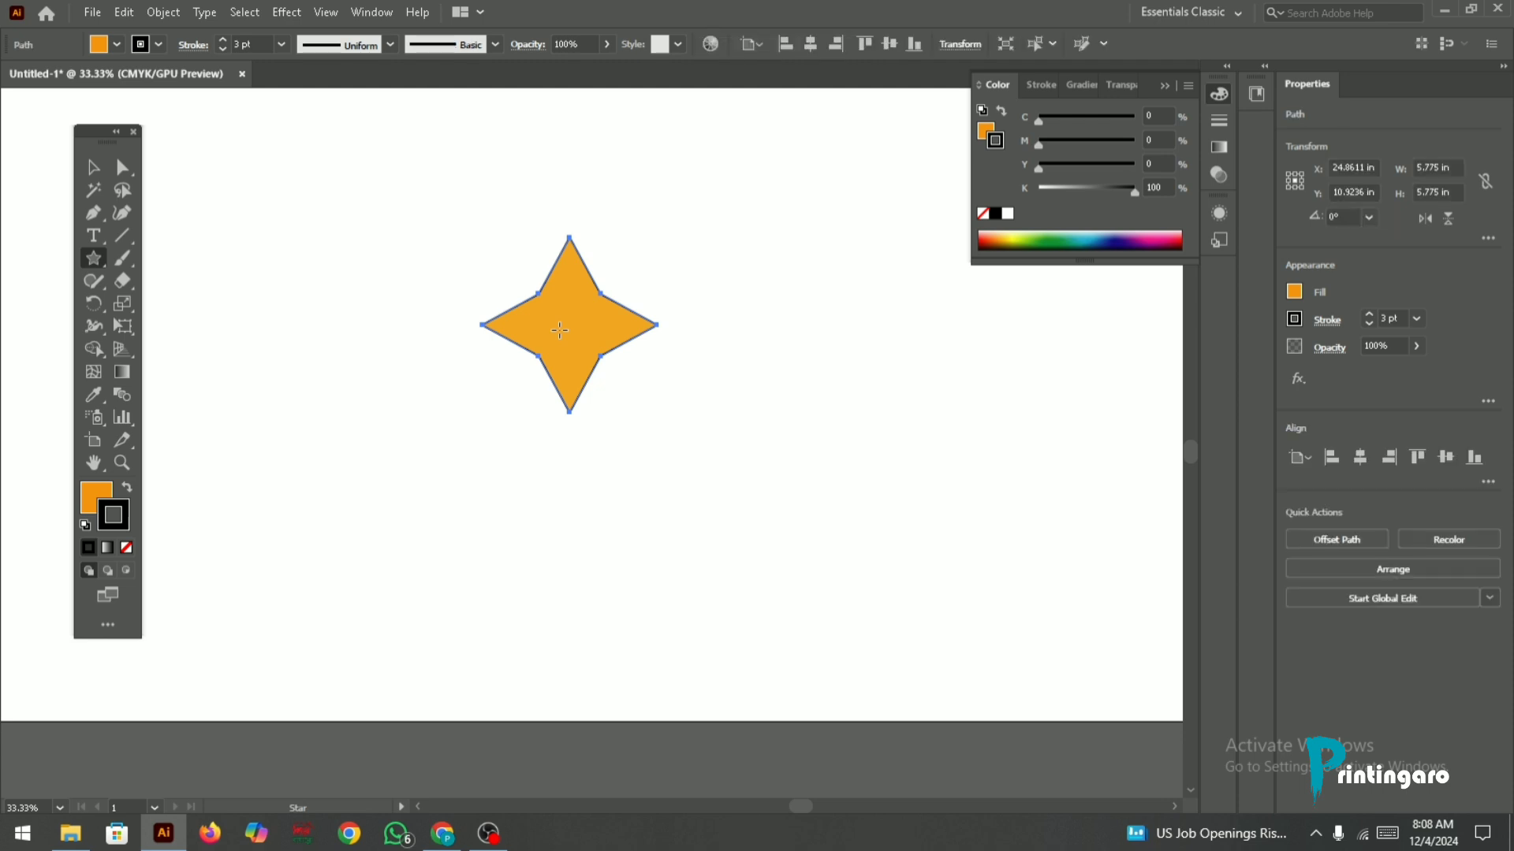
Step: Move the four-point star slightly down and delete it
{"action": "left_click", "coordinate": [93, 167]}
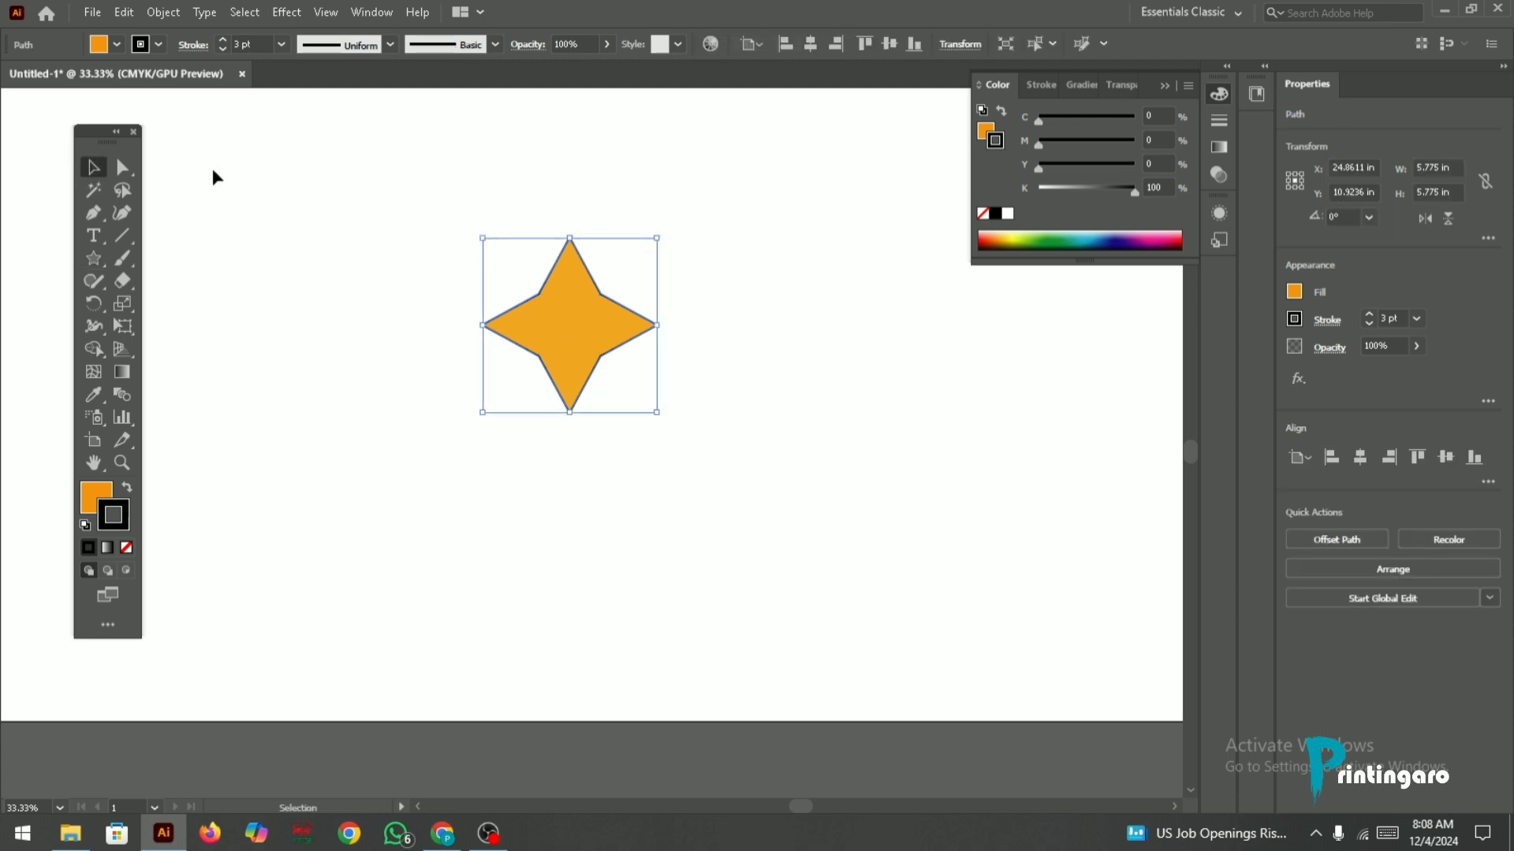
{"action": "left_click", "coordinate": [483, 280]}
{"action": "left_click_drag", "start_coordinate": [525, 298], "coordinate": [532, 315]}
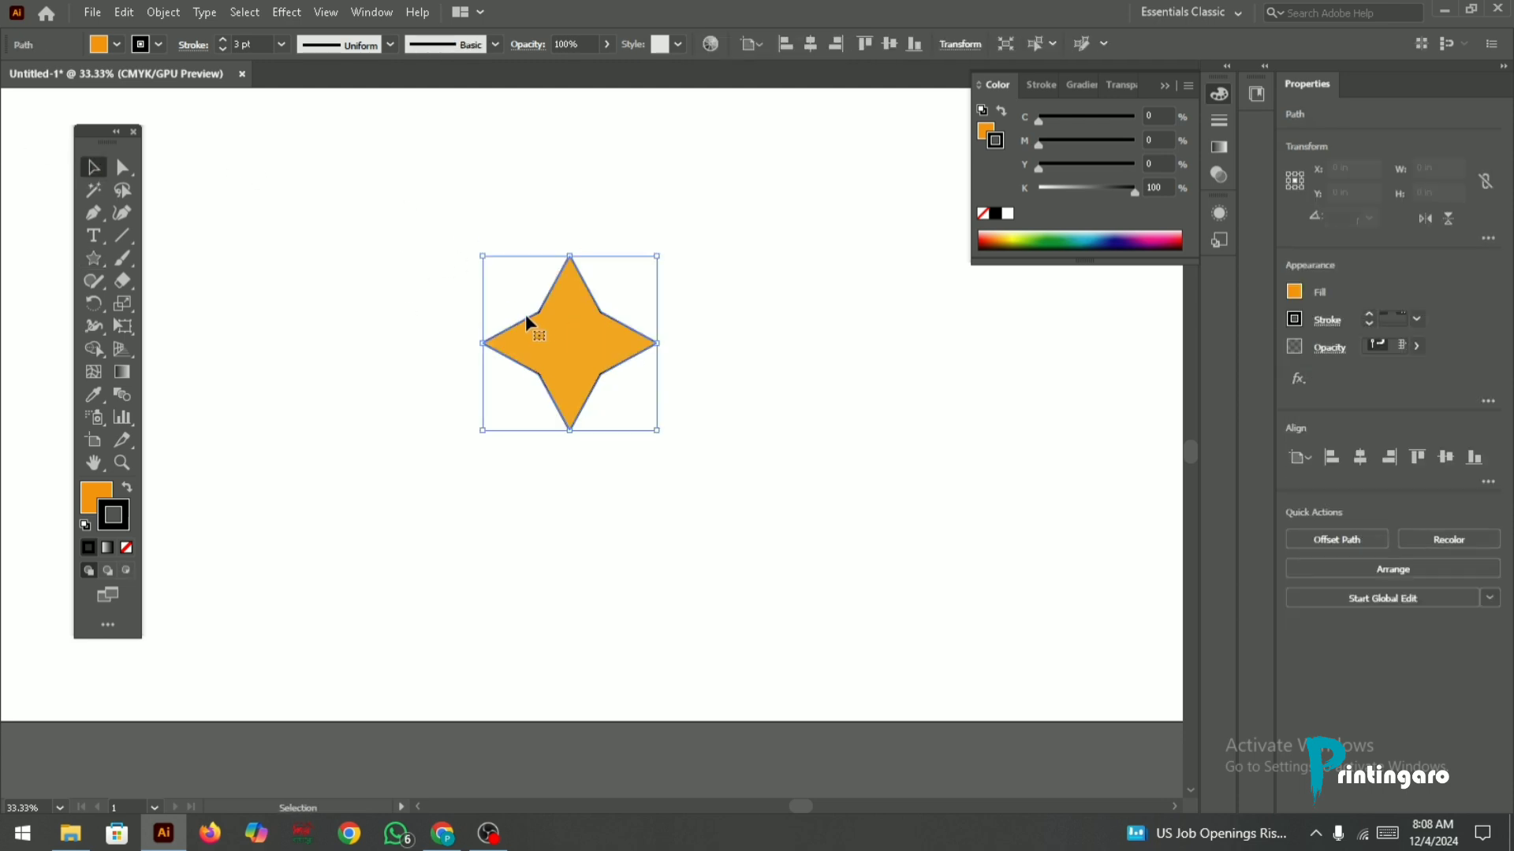
{"action": "key", "text": "Delete"}
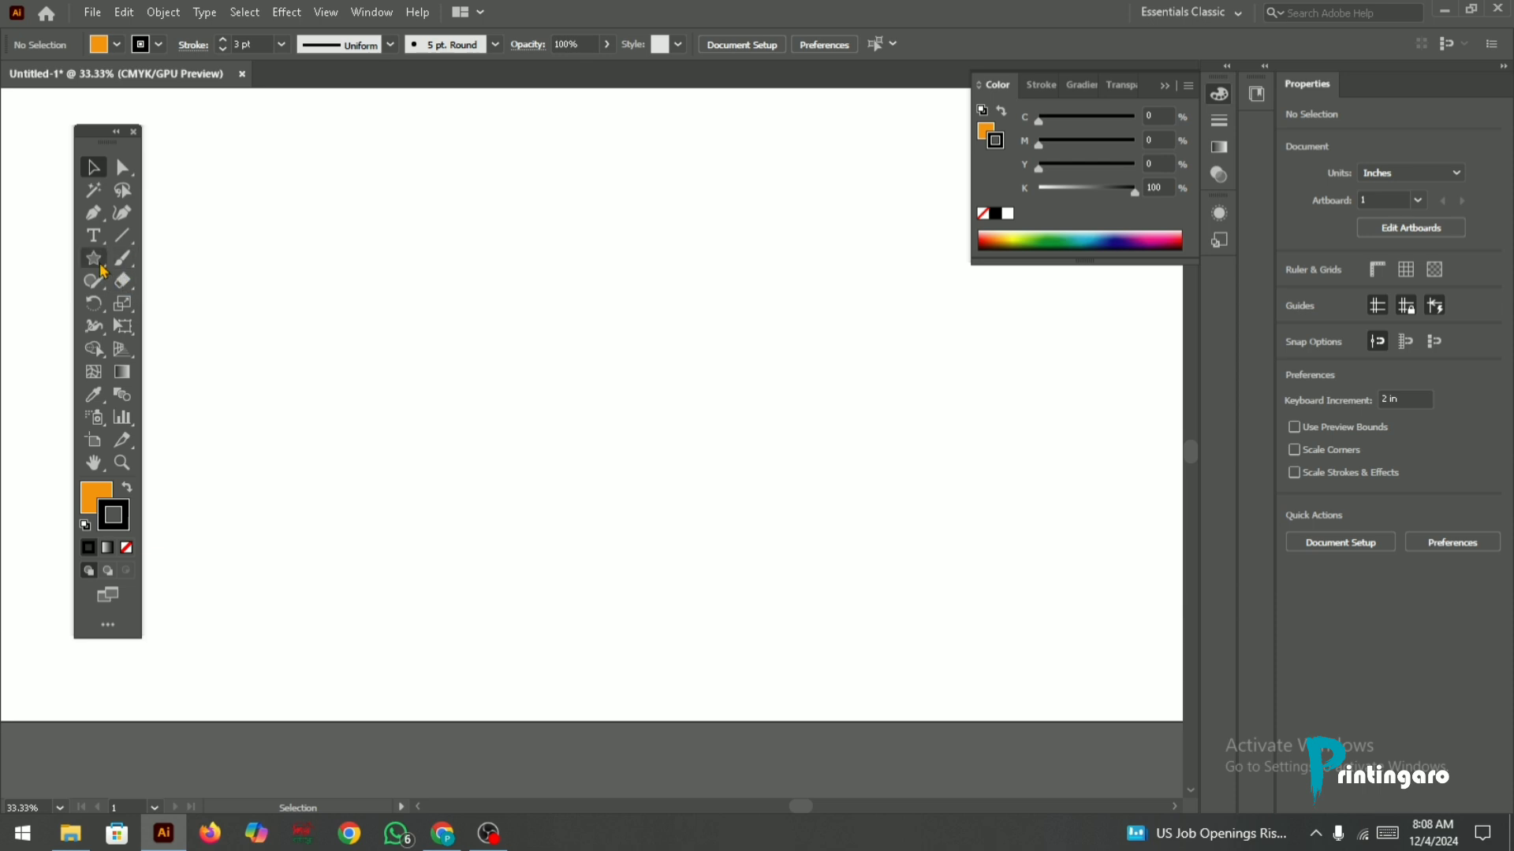
Step: Create a star with 6 points using the Star tool
{"action": "left_click", "coordinate": [93, 258]}
{"action": "left_click", "coordinate": [527, 331]}
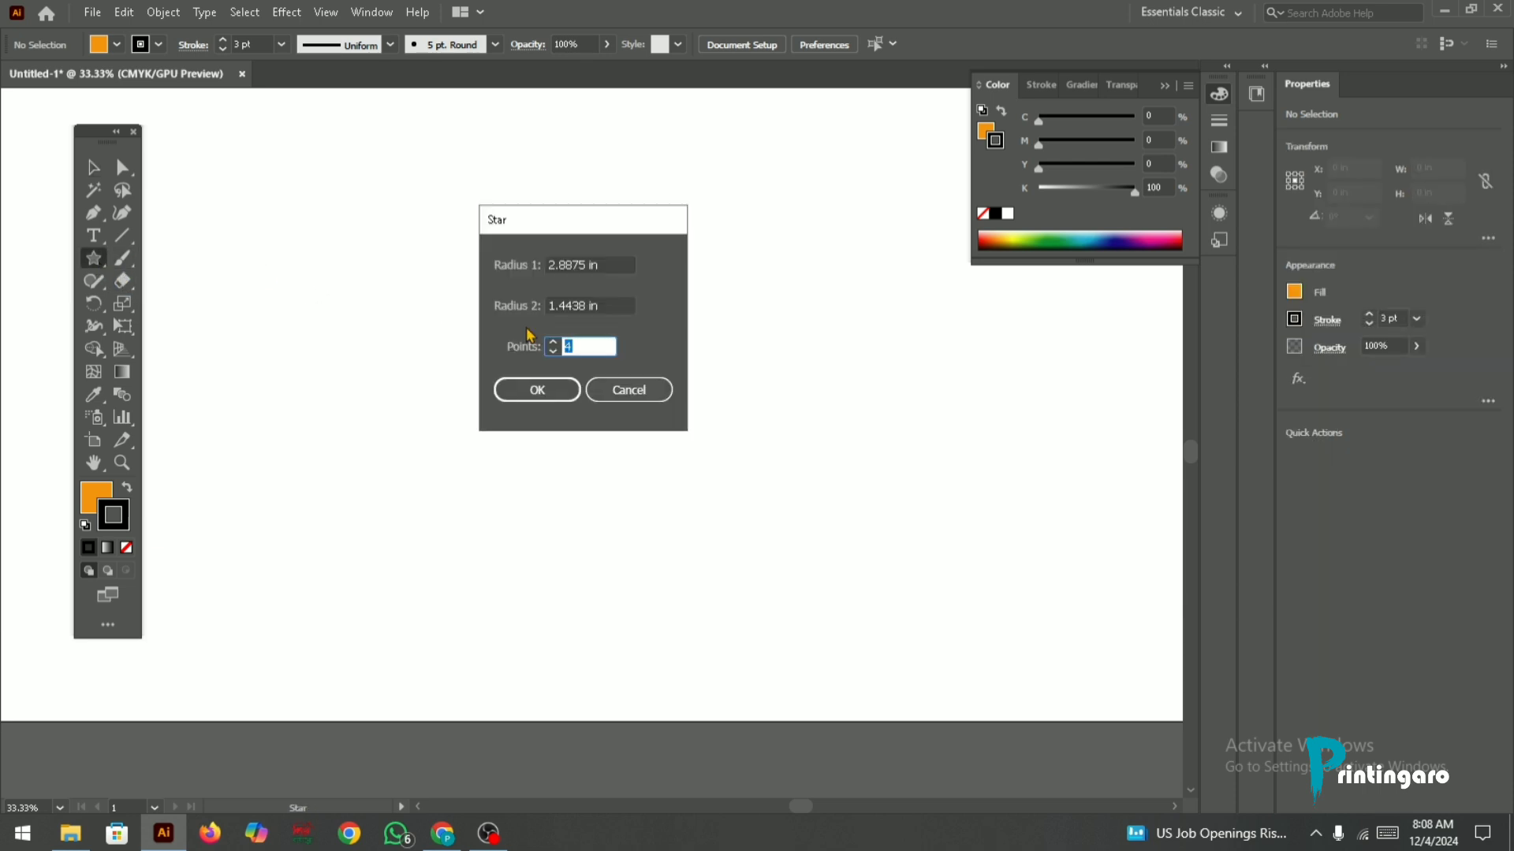
{"action": "type", "text": "6"}
{"action": "key", "text": "Return"}
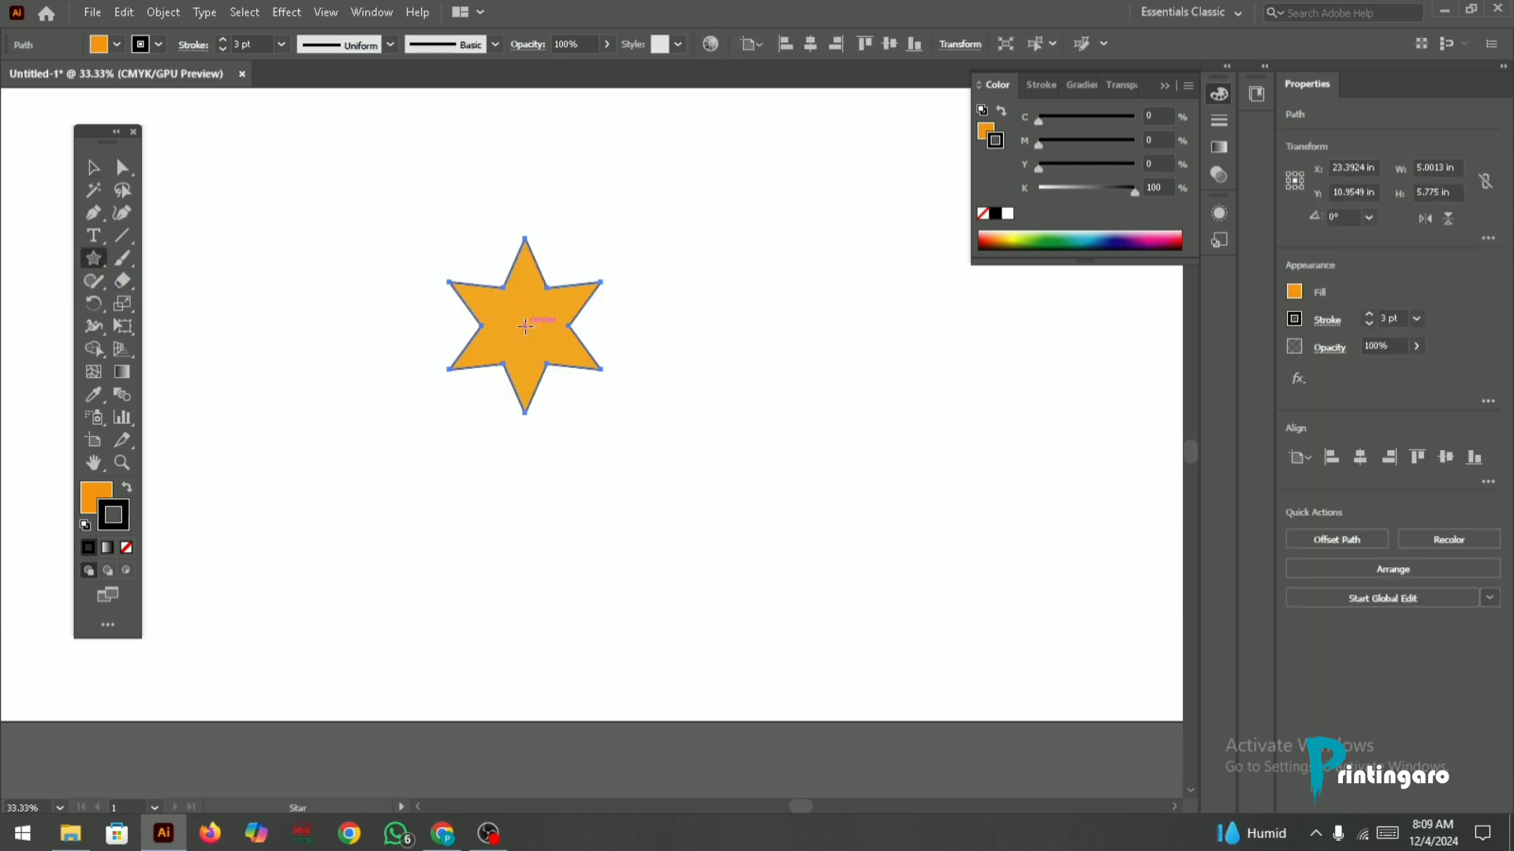
Step: Move the six-point star slightly right and down and delete it
{"action": "left_click", "coordinate": [93, 167]}
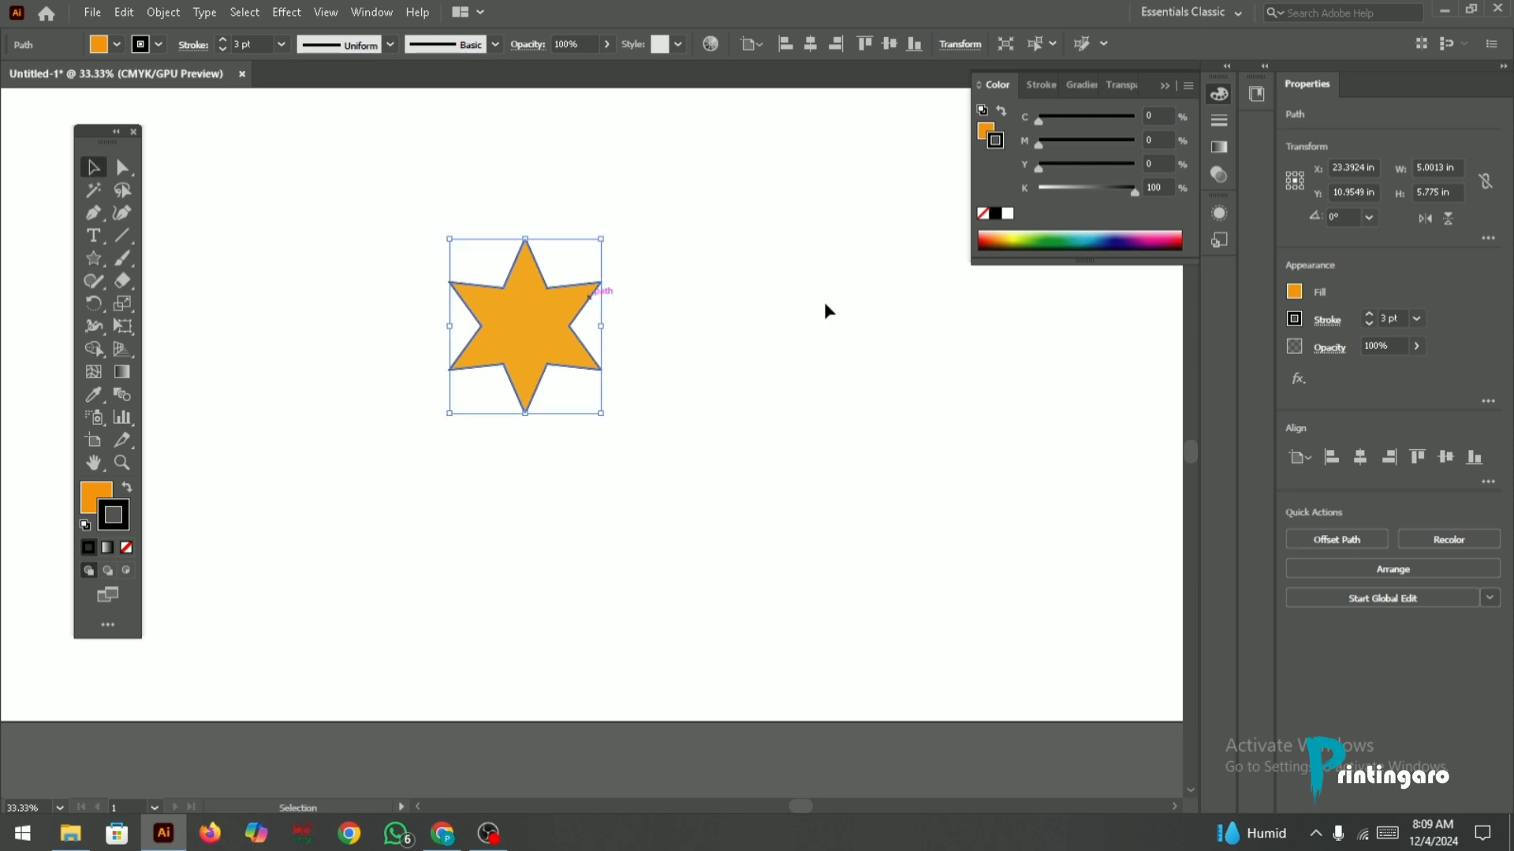
{"action": "left_click", "coordinate": [824, 301]}
{"action": "left_click", "coordinate": [526, 329]}
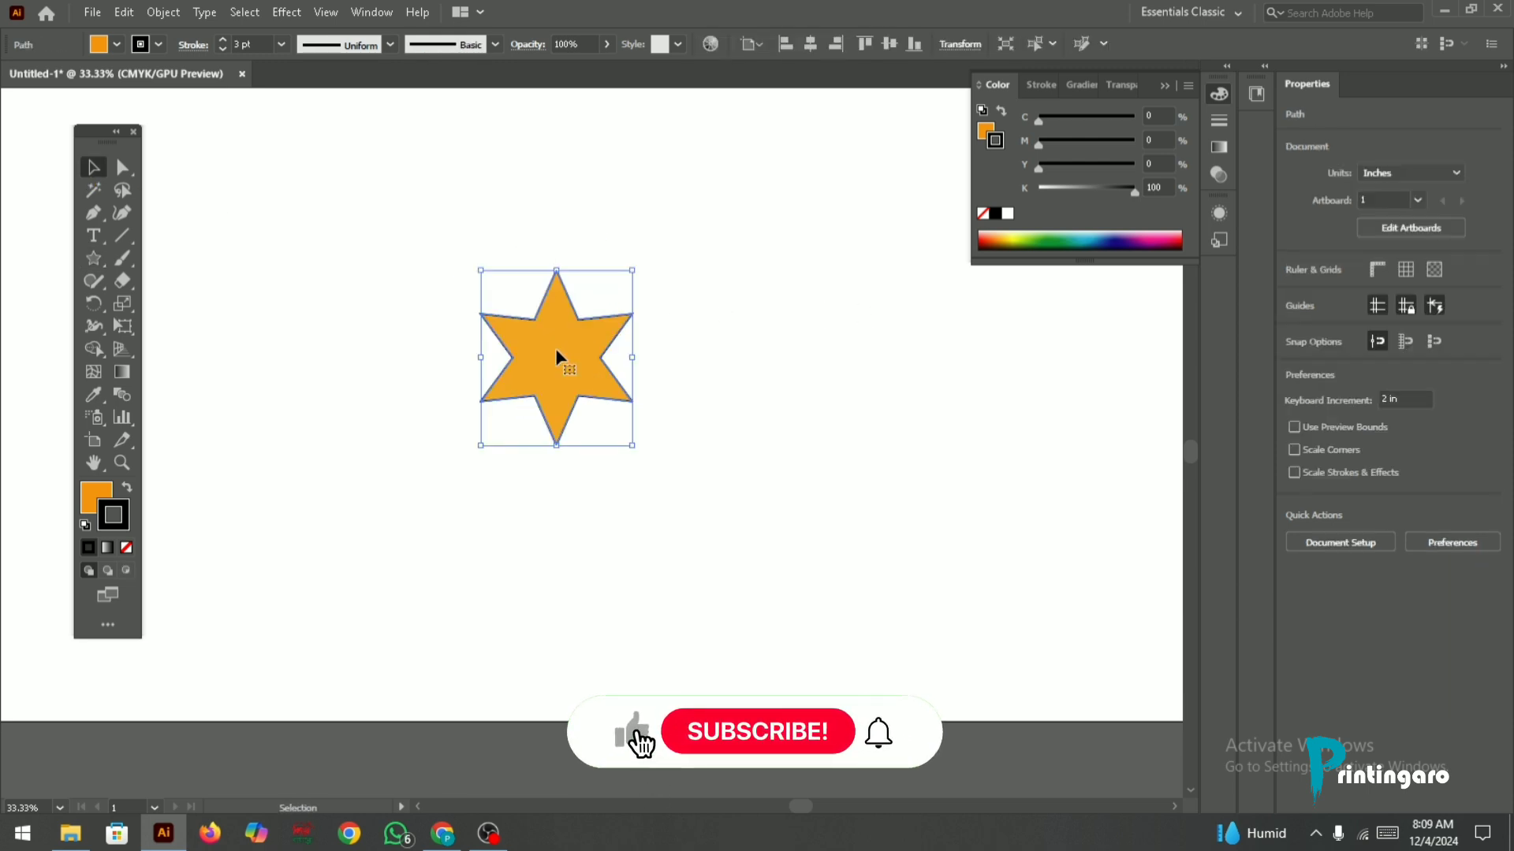
{"action": "key", "text": "Delete"}
Step: Create a star with 5 points using the Star tool and switch to the Selection tool
{"action": "left_click", "coordinate": [93, 257]}
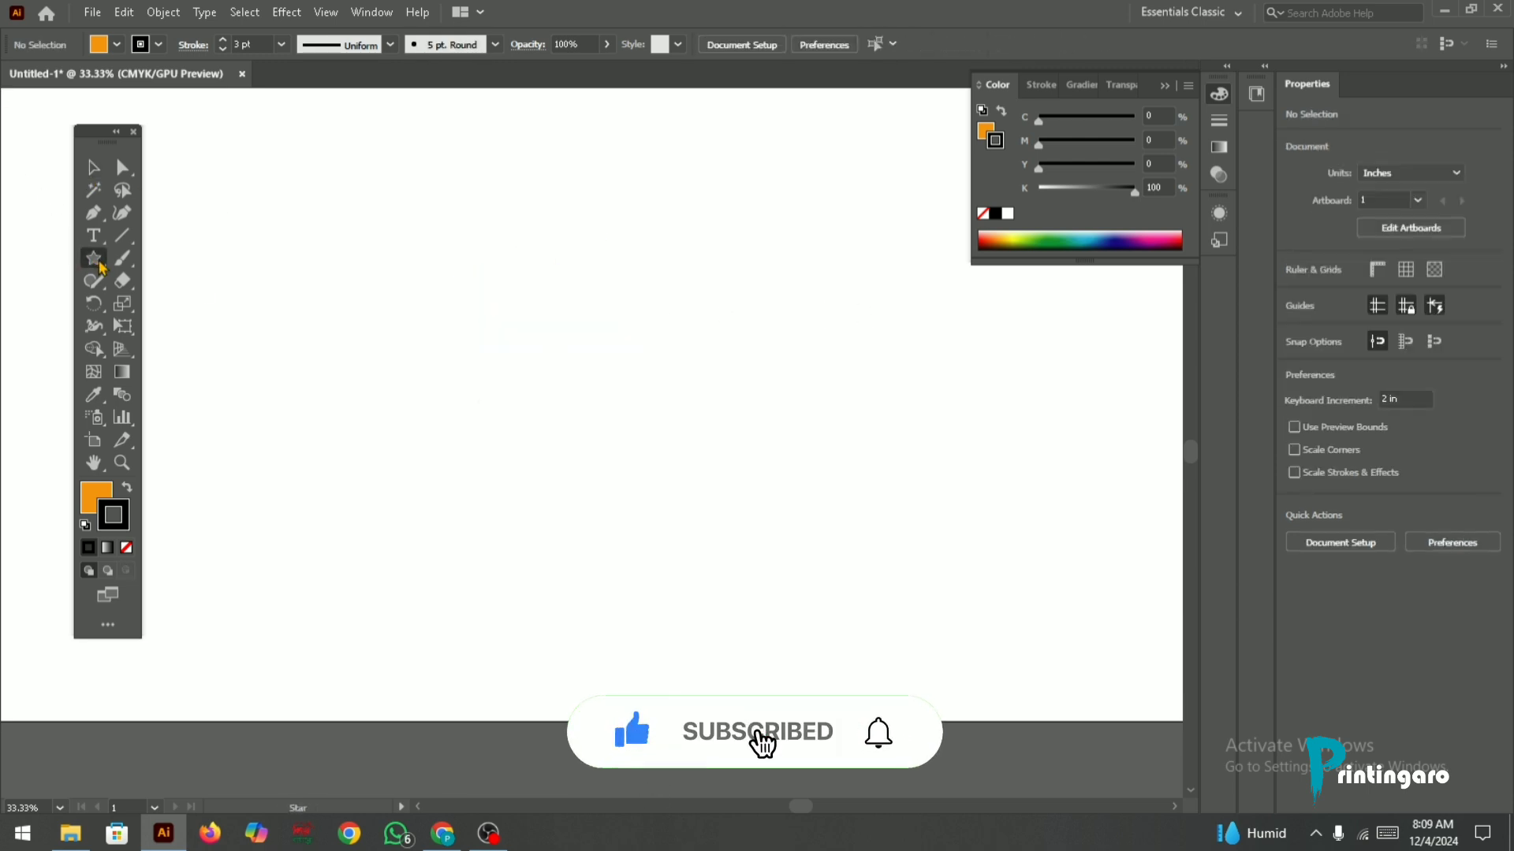
{"action": "left_click", "coordinate": [564, 342]}
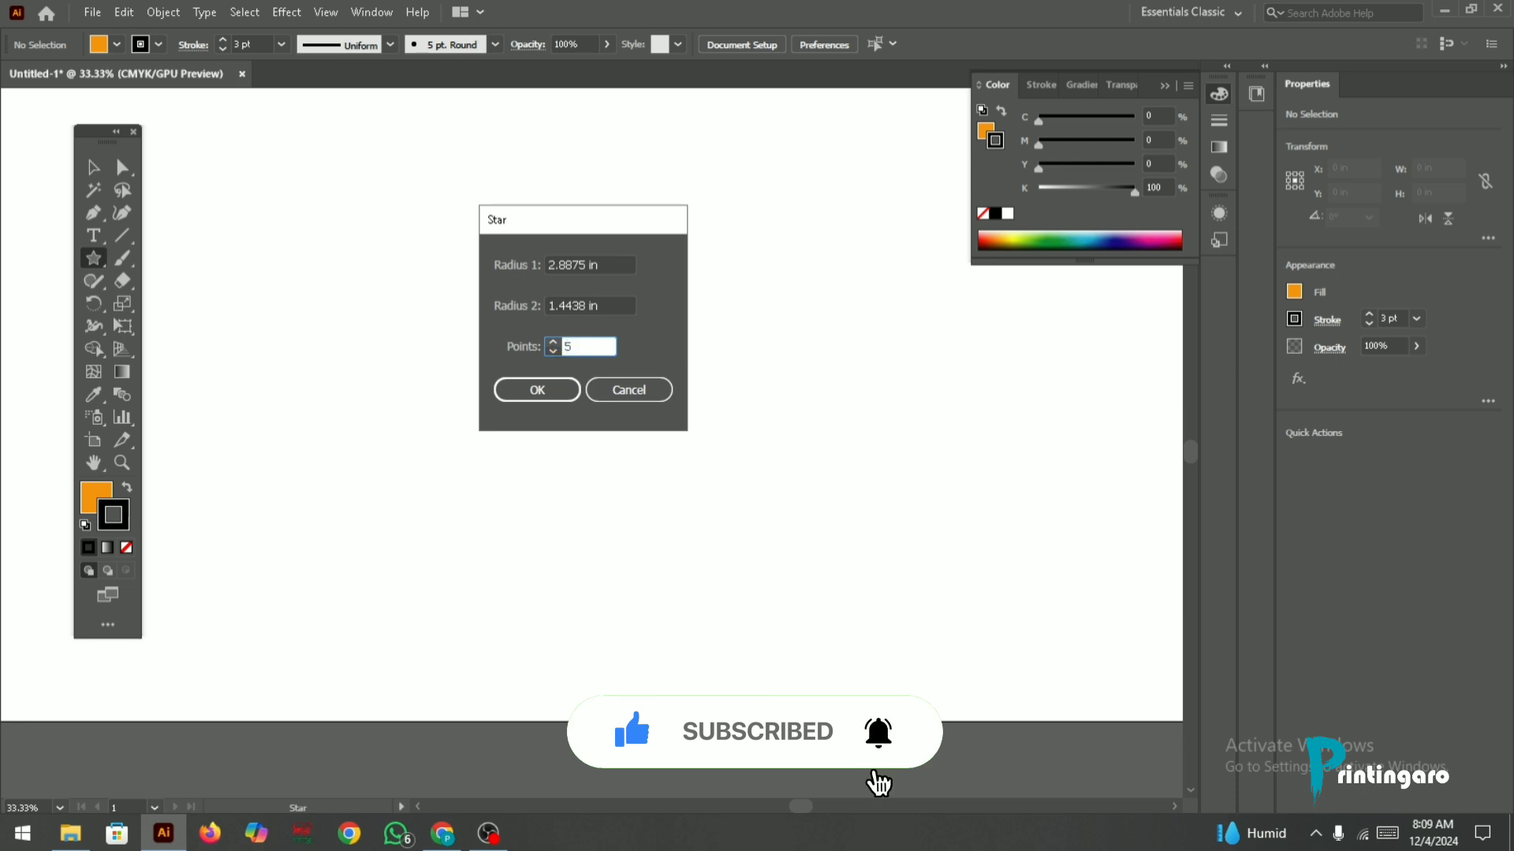
{"action": "key", "text": "Return"}
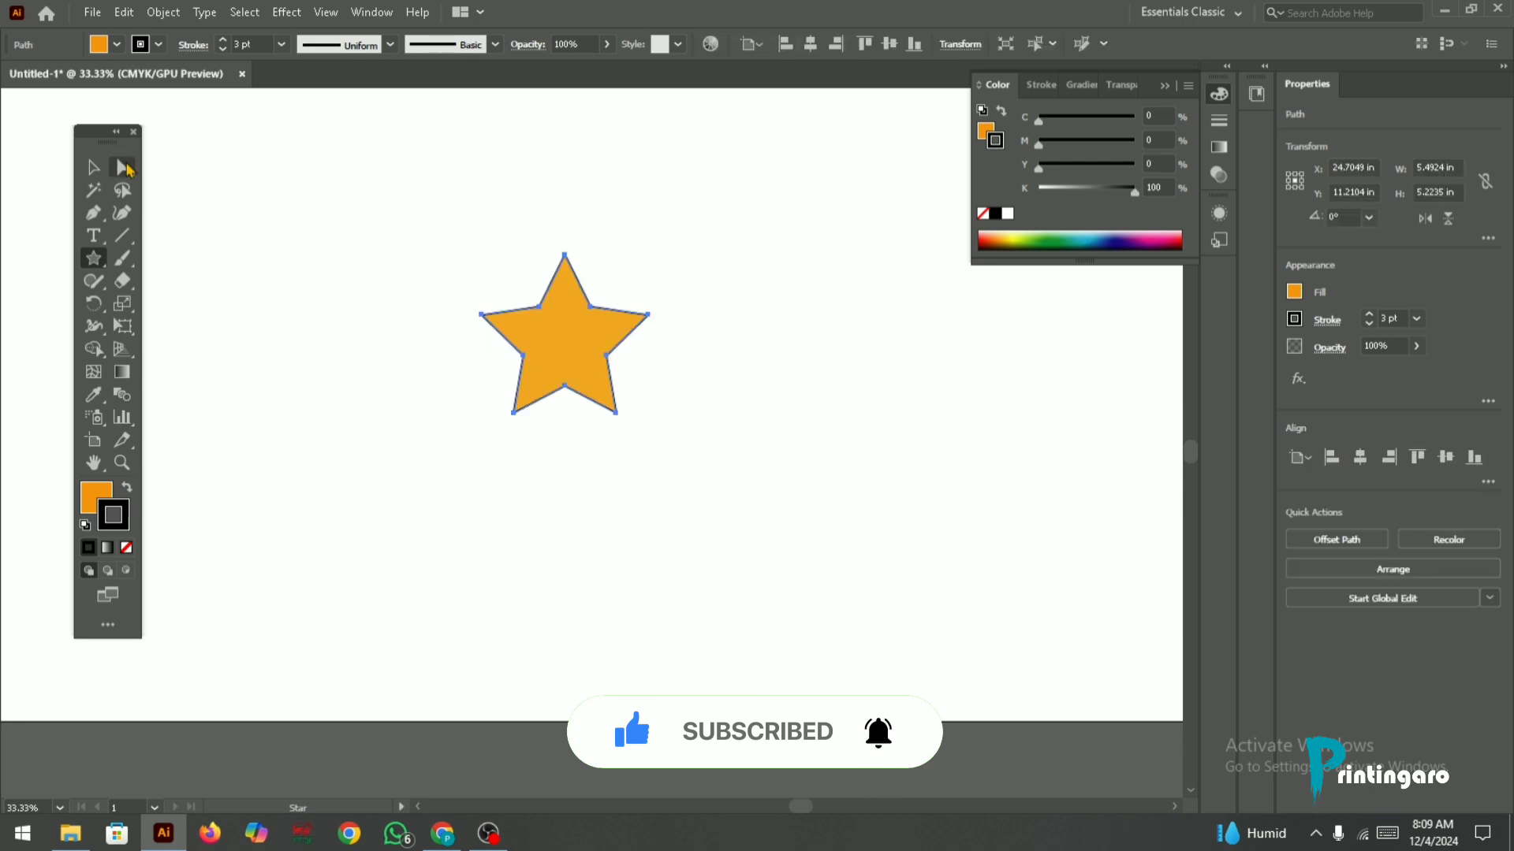
{"action": "left_click", "coordinate": [93, 167]}
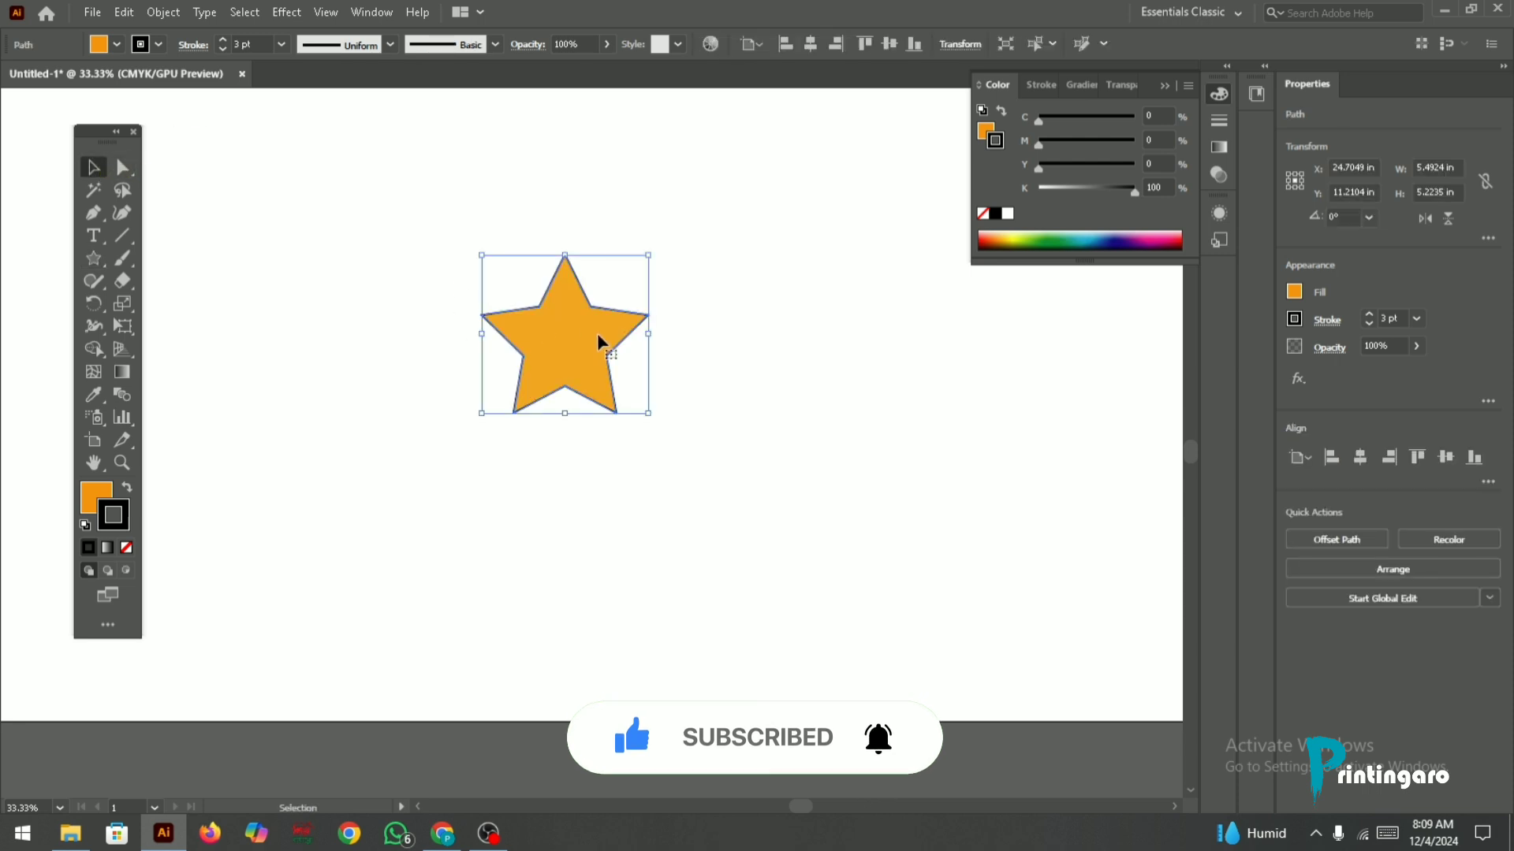
Step: Delete the five-point star and create a starburst about 9.6 in wide with several dozen narrow points using the Star tool
{"action": "key", "text": "Delete"}
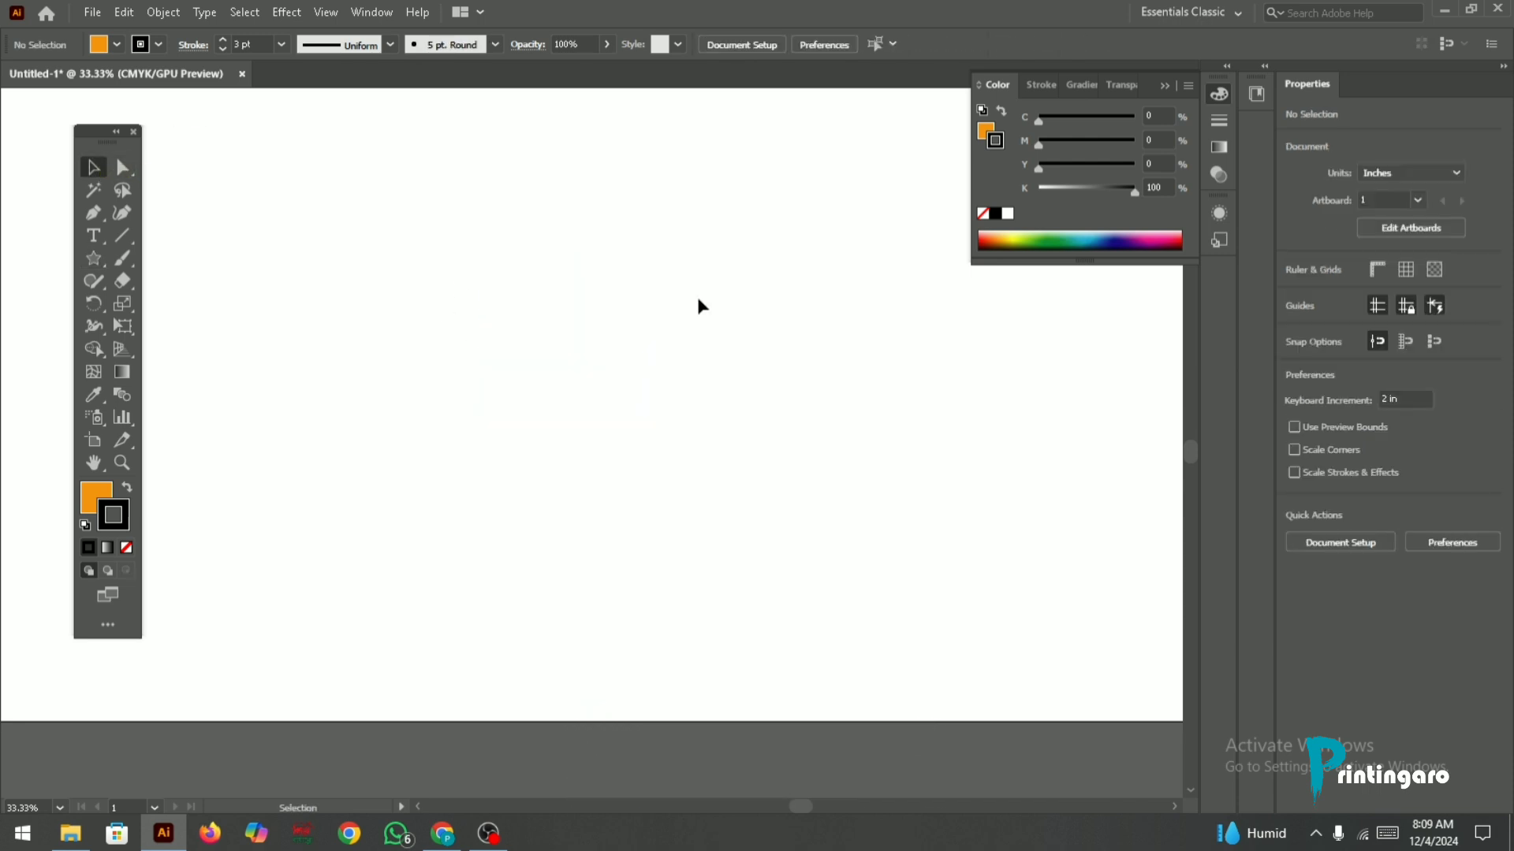
{"action": "left_click", "coordinate": [93, 258]}
{"action": "left_click_drag", "start_coordinate": [530, 318], "coordinate": [627, 424]}
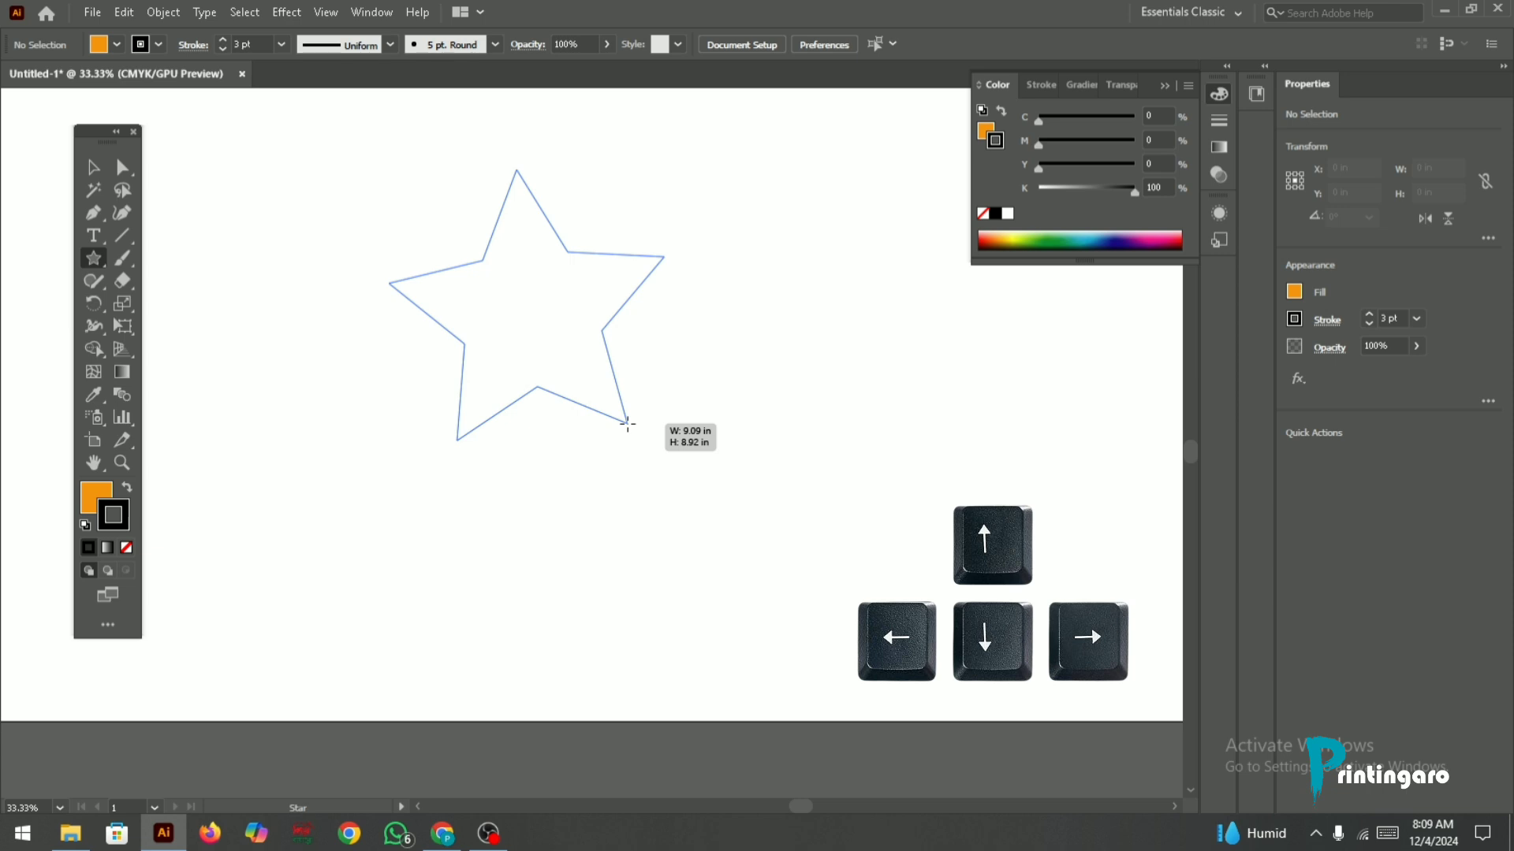
{"action": "key", "text": "Up"}
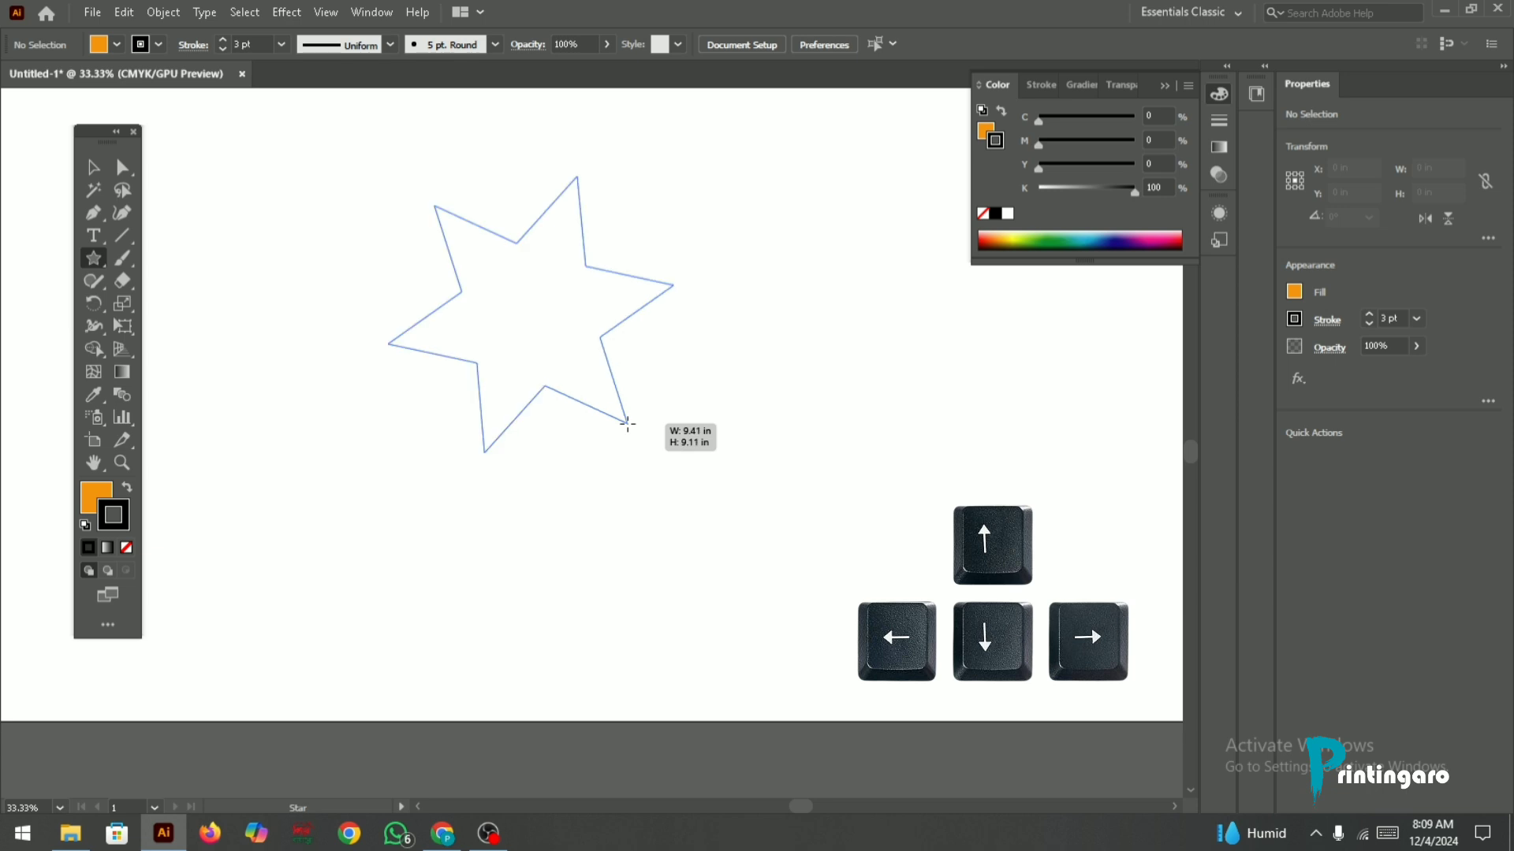
{"action": "key", "text": "Up"}
{"action": "key", "text": "Up"}
{"action": "key", "text": "Up"}
{"action": "key", "text": "Up"}
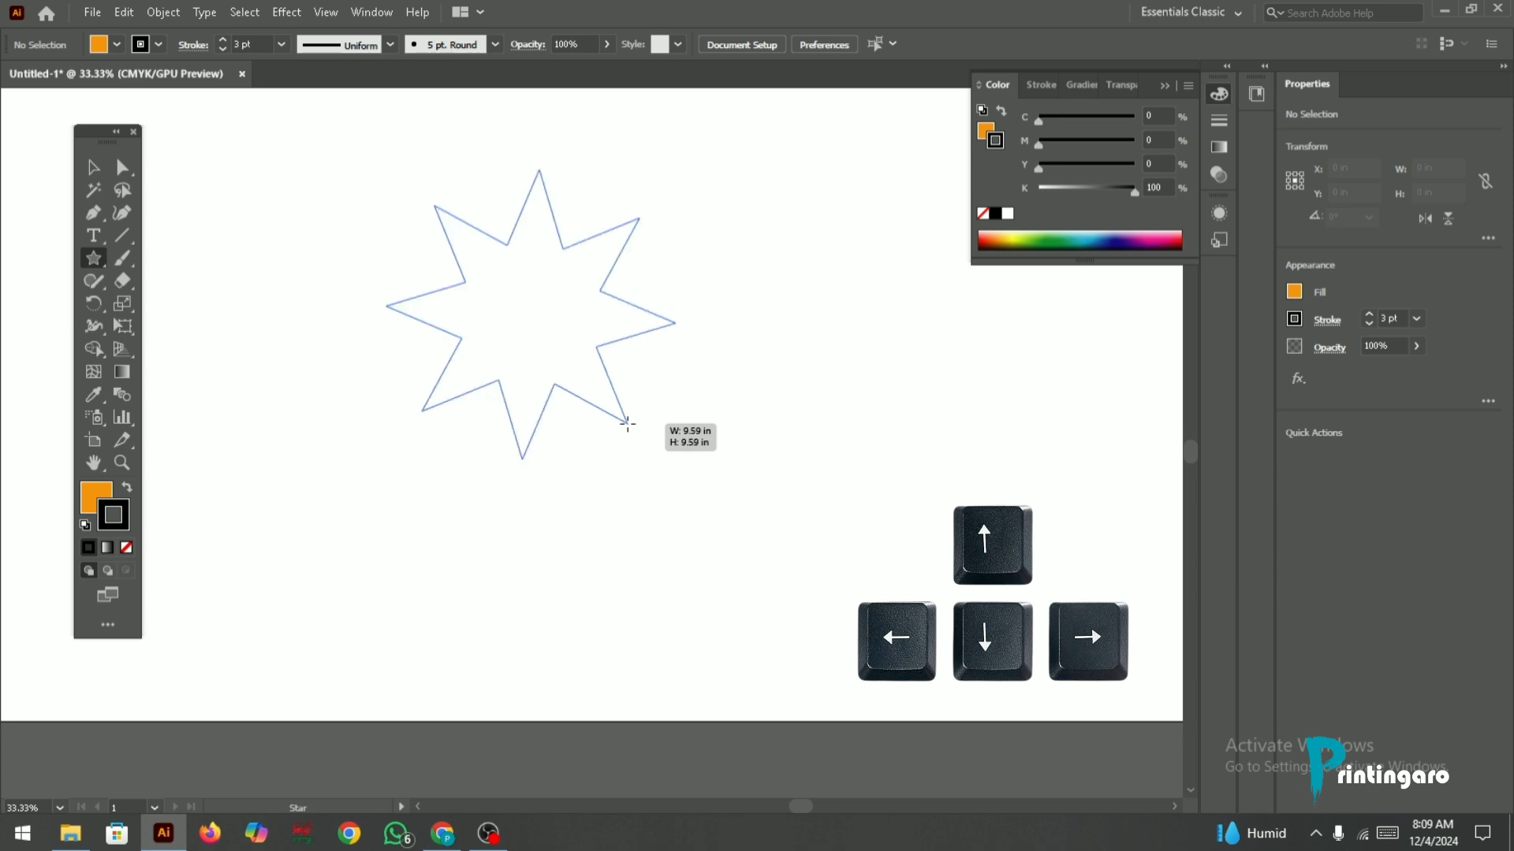
{"action": "key", "text": "Up"}
{"action": "key", "text": "Up"}
{"action": "key", "text": "Up"}
{"action": "key", "text": "Up"}
{"action": "key", "text": "Up"}
{"action": "key", "text": "Up"}
{"action": "key", "text": "Up"}
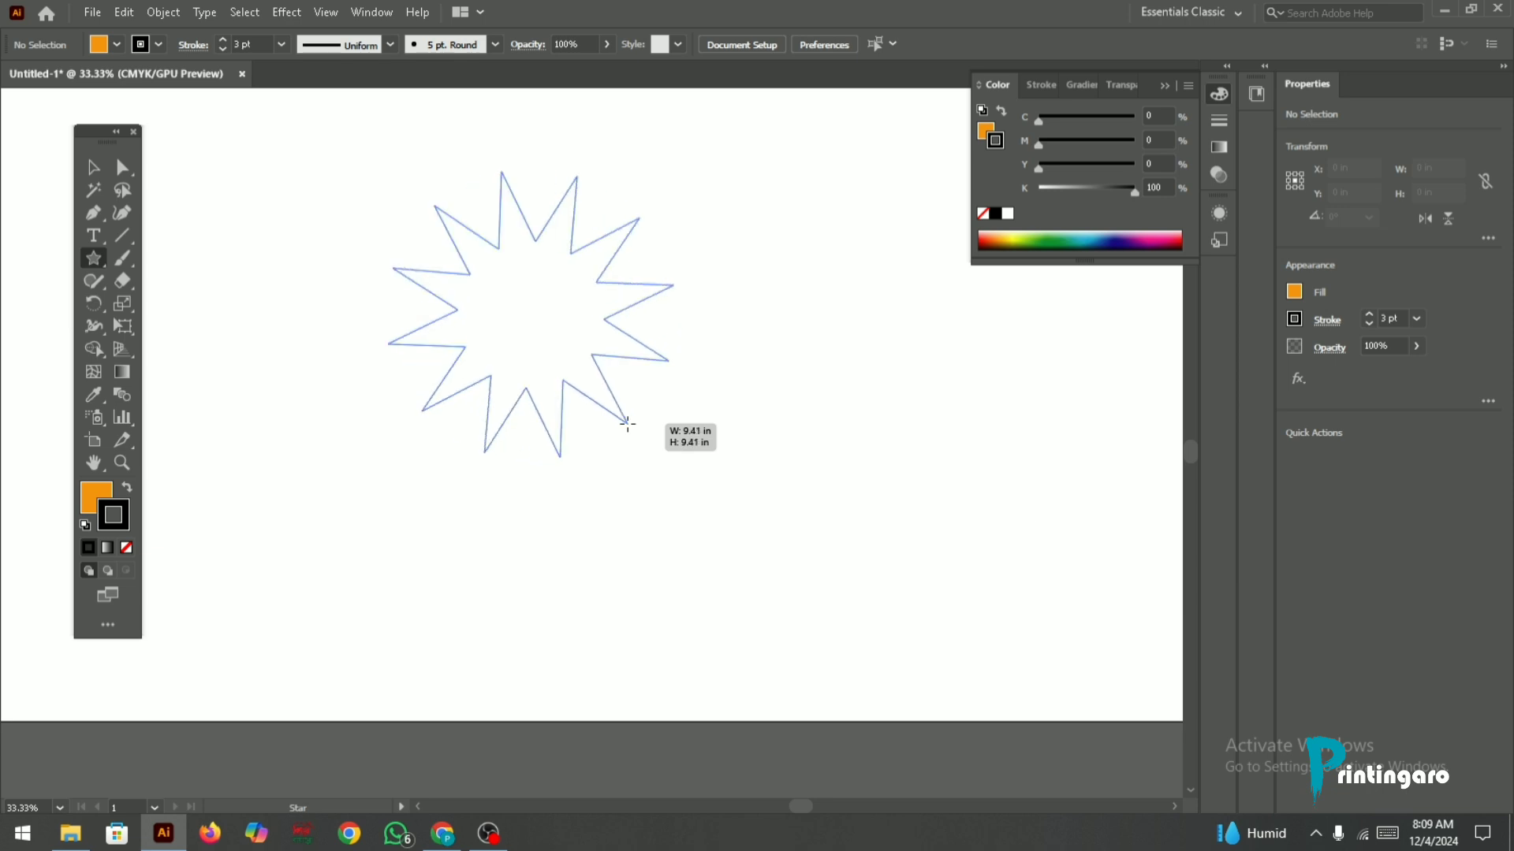
{"action": "key", "text": "Up"}
{"action": "key", "text": "Up"}
{"action": "key", "text": "Up"}
{"action": "key", "text": "Up"}
{"action": "key", "text": "Up"}
{"action": "key", "text": "Up"}
{"action": "key", "text": "Up"}
{"action": "key", "text": "Up"}
{"action": "key", "text": "Up"}
{"action": "key", "text": "Up"}
{"action": "key", "text": "Up"}
{"action": "key", "text": "Up"}
{"action": "key", "text": "Up"}
{"action": "key", "text": "Up"}
{"action": "key", "text": "Up"}
{"action": "key", "text": "Up"}
{"action": "key", "text": "Up"}
{"action": "key", "text": "Up"}
{"action": "key", "text": "Up"}
{"action": "key", "text": "Up"}
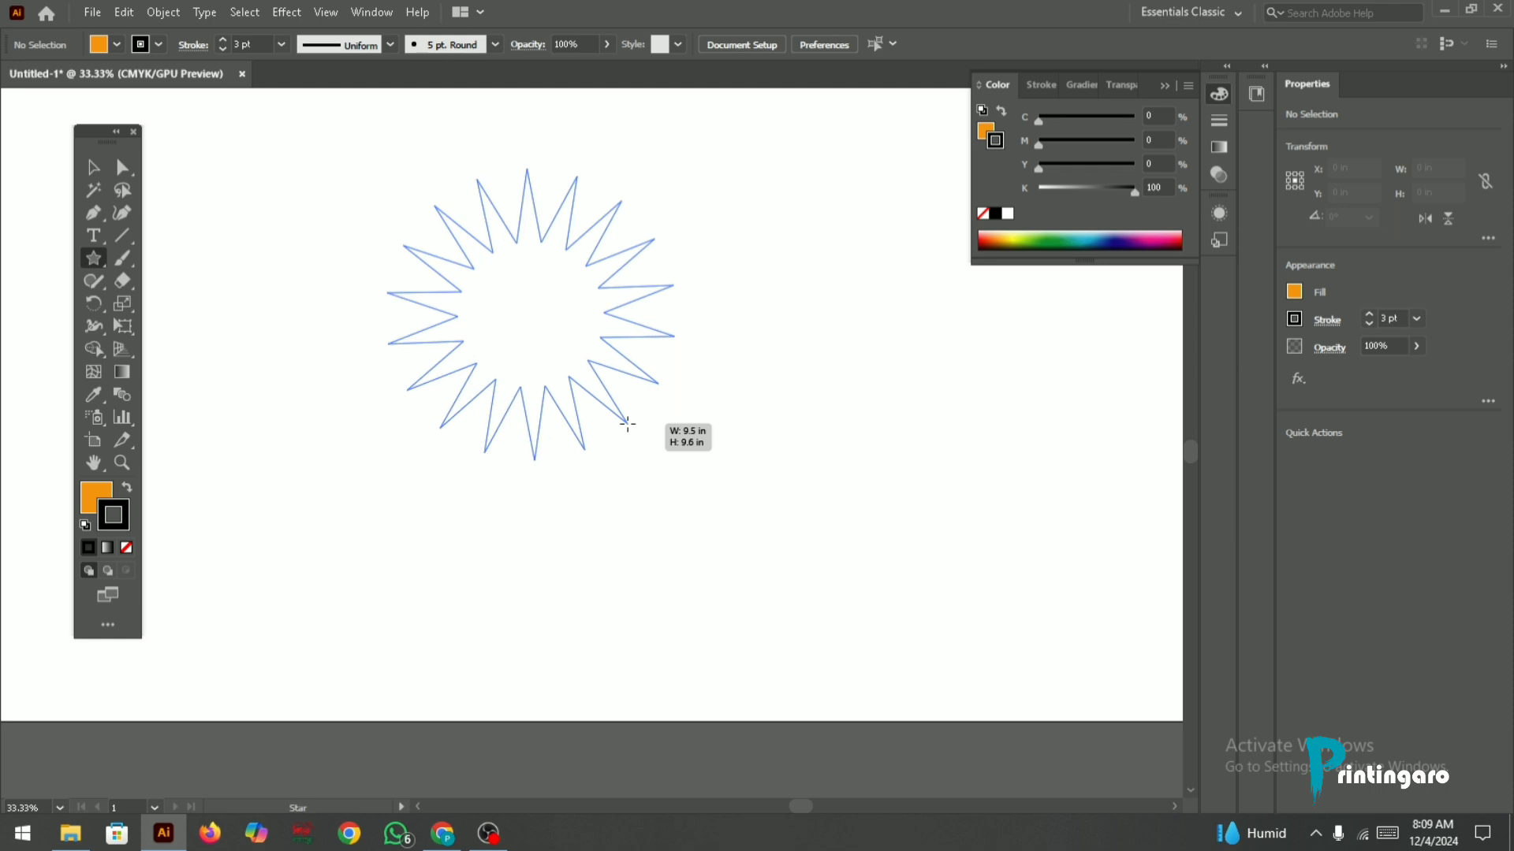
{"action": "key", "text": "Up"}
{"action": "key", "text": "Up"}
{"action": "key", "text": "Up"}
{"action": "key", "text": "Up"}
{"action": "key", "text": "Up"}
{"action": "key", "text": "Up"}
{"action": "key", "text": "Up"}
{"action": "key", "text": "Up"}
{"action": "key", "text": "Up"}
{"action": "key", "text": "Up"}
{"action": "key", "text": "Up"}
{"action": "key", "text": "Up"}
{"action": "key", "text": "Up"}
{"action": "key", "text": "Up"}
{"action": "key", "text": "Up"}
{"action": "key", "text": "Up"}
{"action": "key", "text": "Up"}
{"action": "key", "text": "Up"}
{"action": "key", "text": "Up"}
{"action": "key", "text": "Up"}
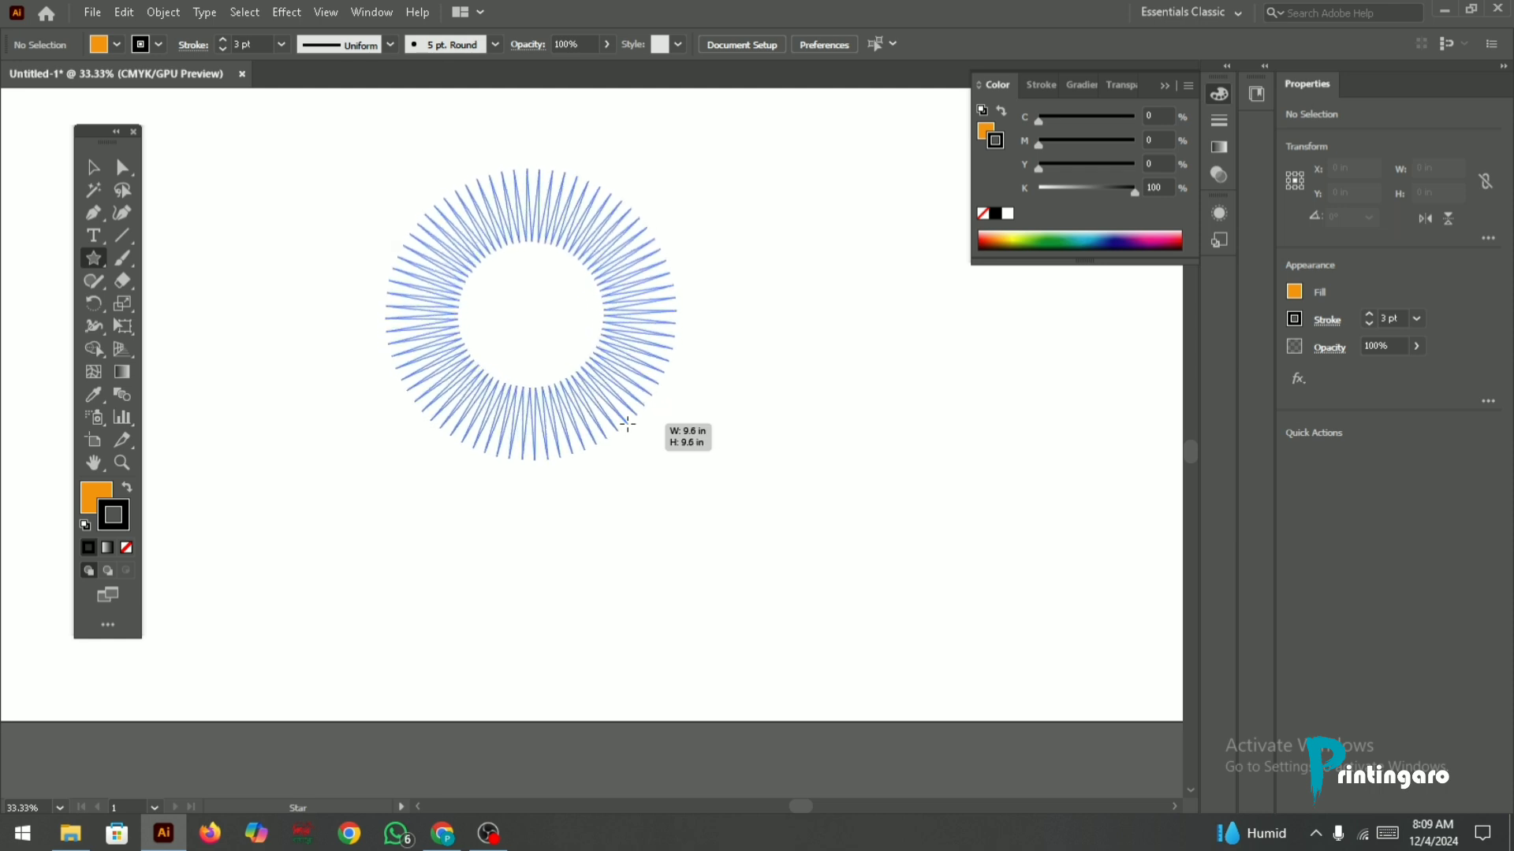
{"action": "left_click_drag", "start_coordinate": [627, 424], "coordinate": [628, 424]}
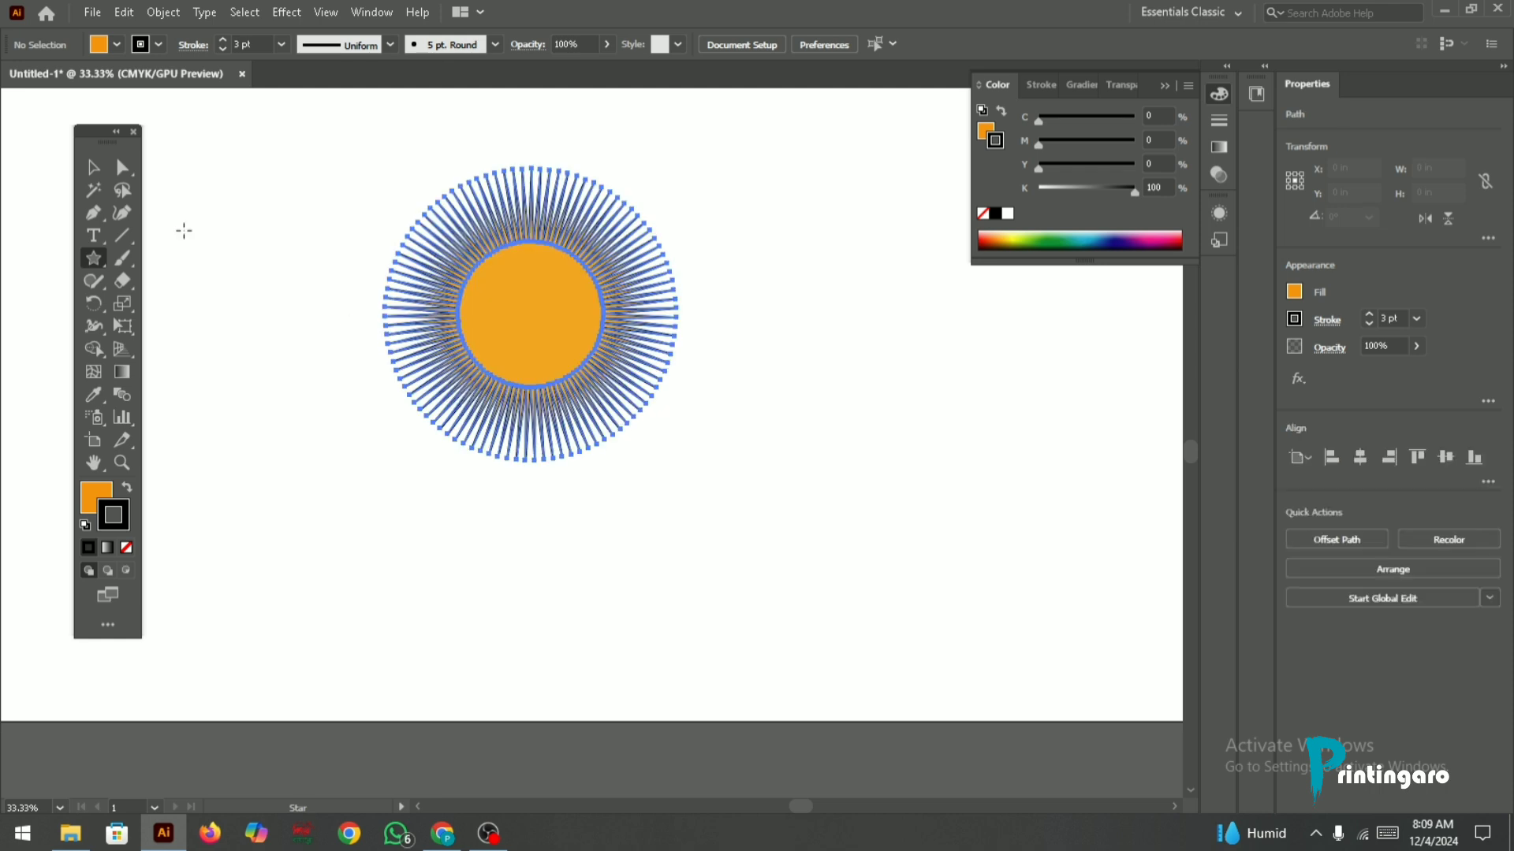
Step: Remove the stroke from the starburst and move it slightly down on the artboard
{"action": "left_click", "coordinate": [93, 168]}
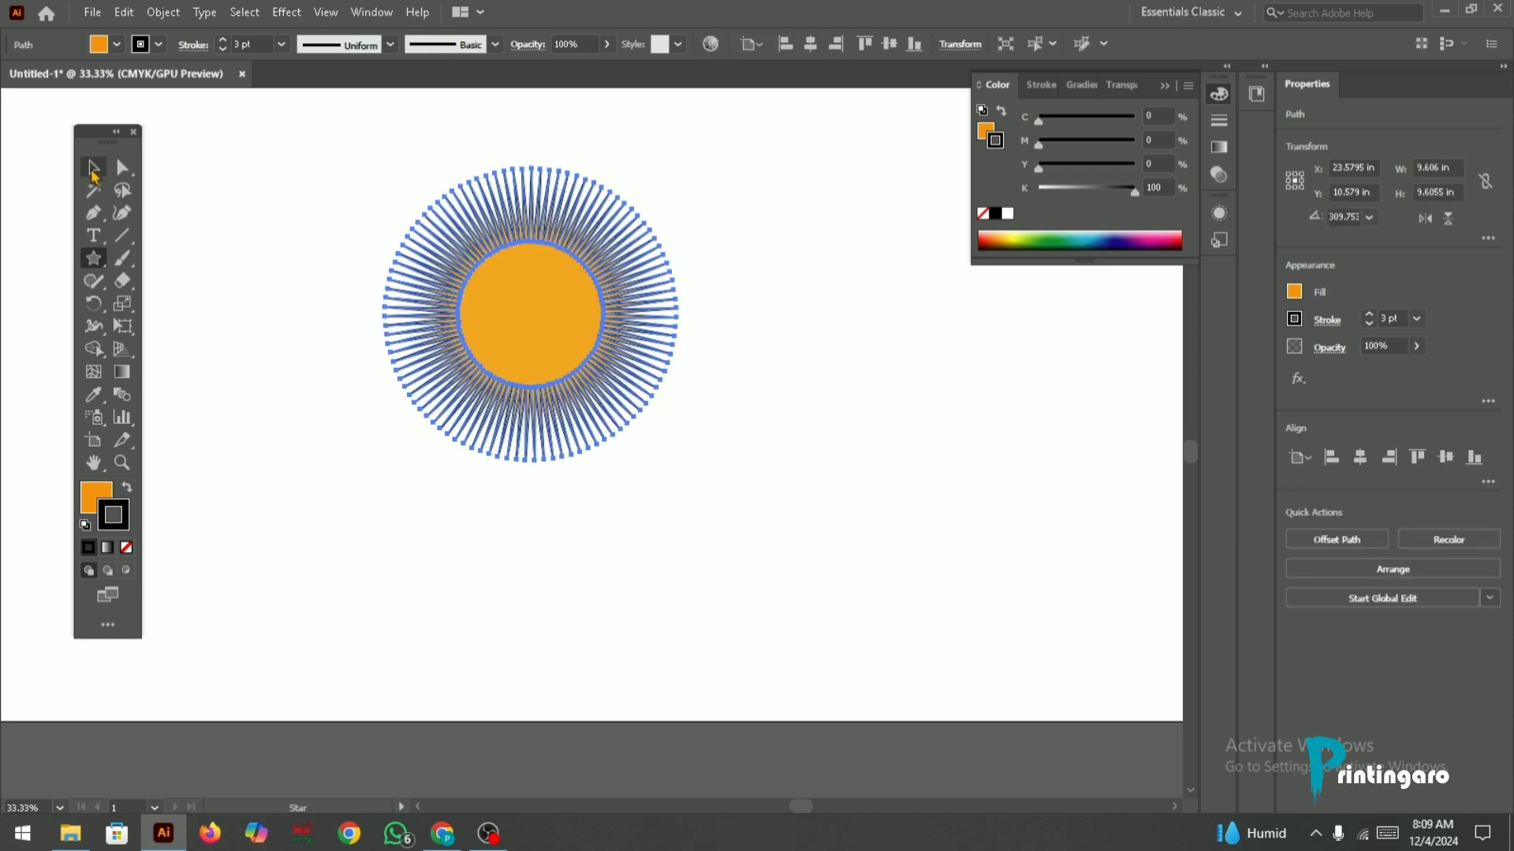
{"action": "left_click", "coordinate": [126, 547]}
{"action": "left_click", "coordinate": [303, 466]}
{"action": "left_click_drag", "start_coordinate": [497, 317], "coordinate": [507, 389]}
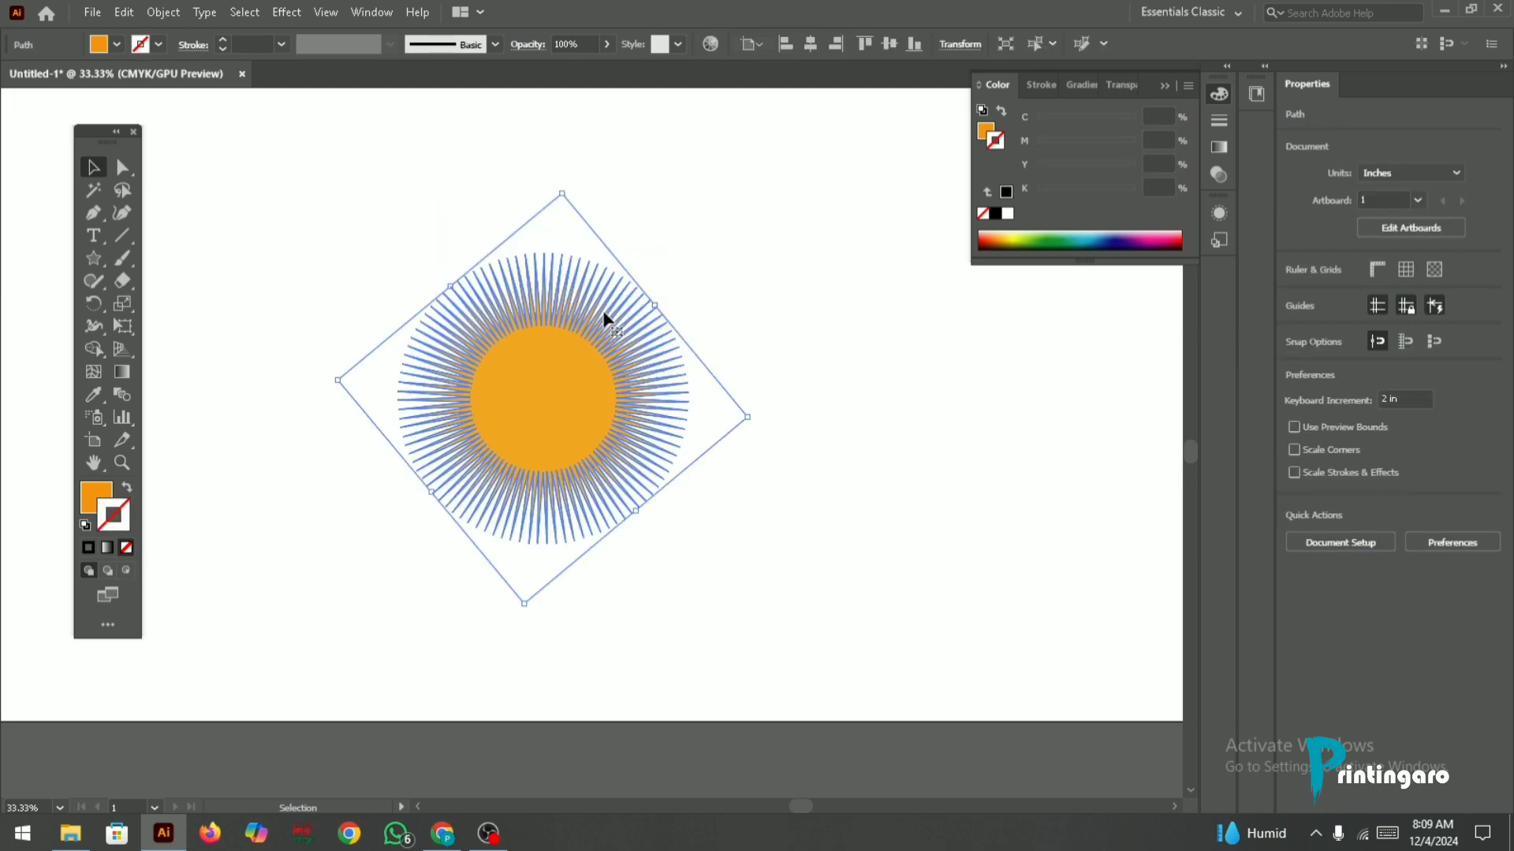
Step: Move the starburst off the artboard onto the dark canvas above it and deselect it to inspect its rays
{"action": "scroll", "coordinate": [604, 353], "scroll_direction": "up", "scroll_amount": 4}
{"action": "scroll", "coordinate": [749, 172], "scroll_direction": "down", "scroll_amount": 3}
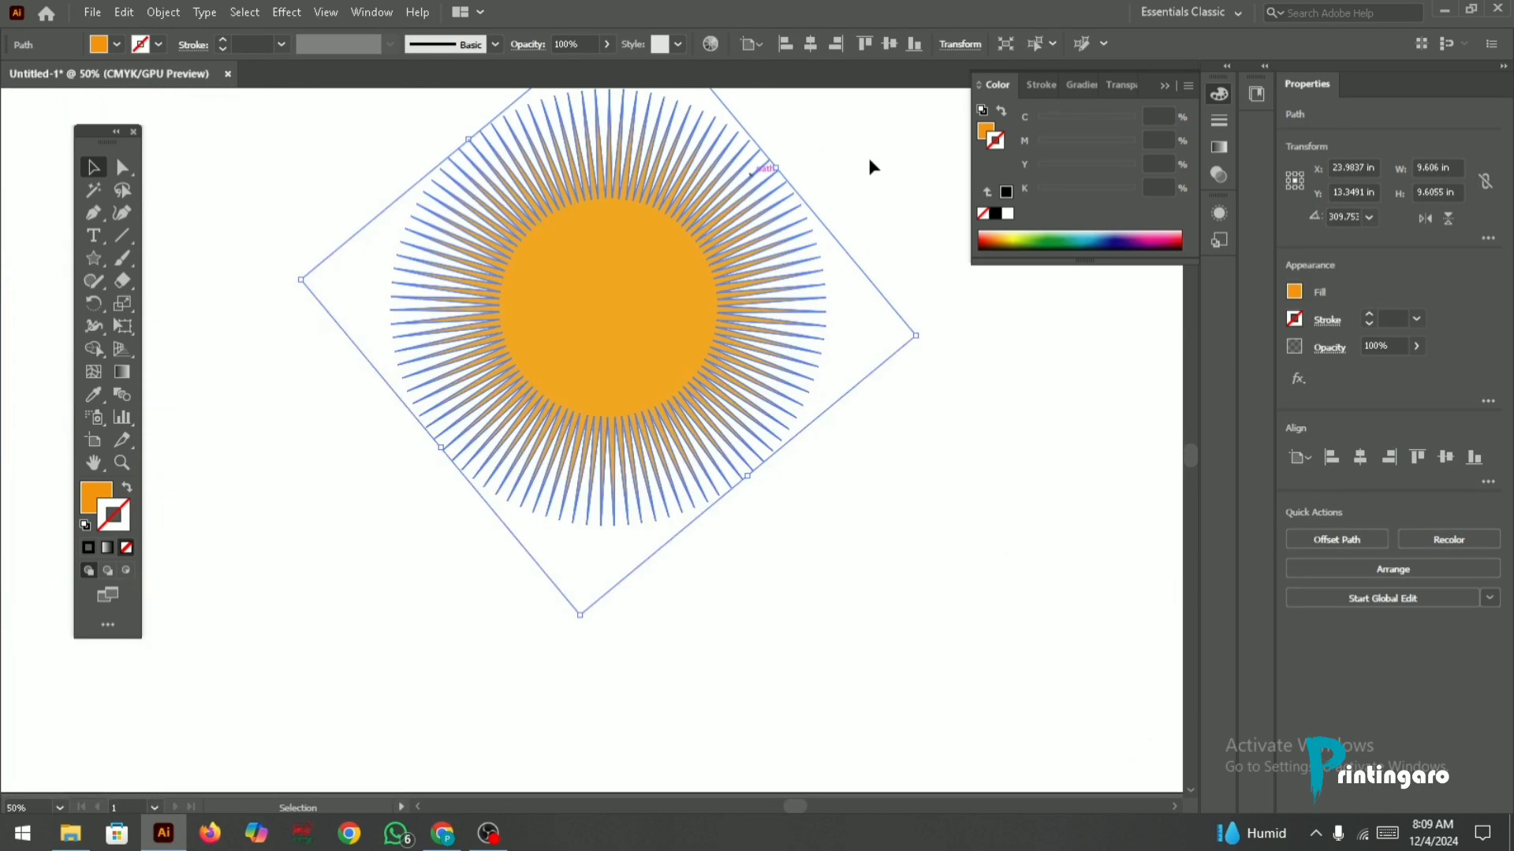
{"action": "left_click", "coordinate": [834, 193]}
{"action": "scroll", "coordinate": [588, 340], "scroll_direction": "down", "scroll_amount": 5}
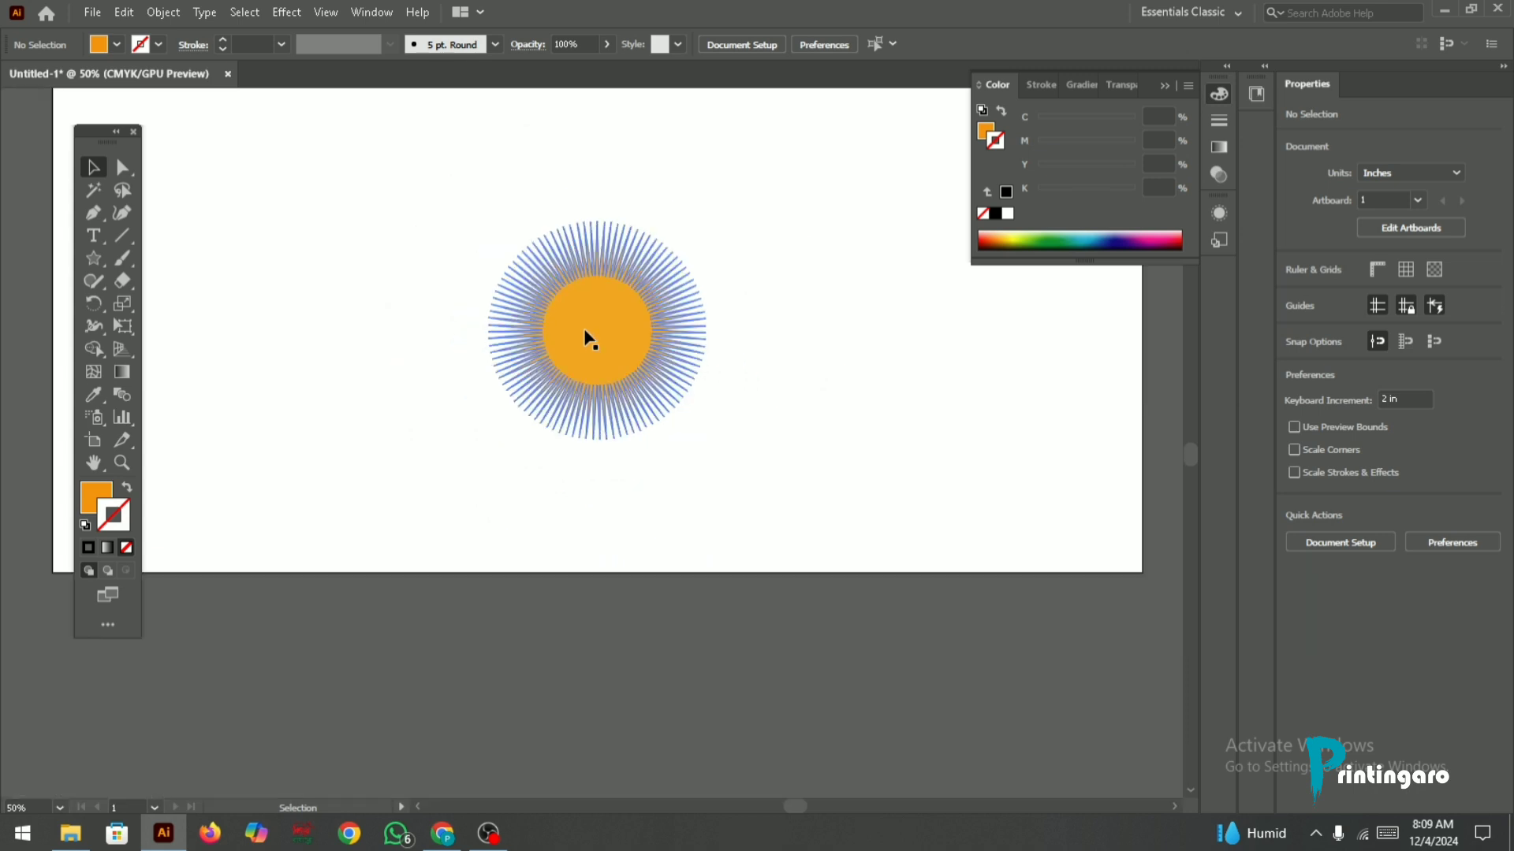
{"action": "left_click", "coordinate": [605, 239]}
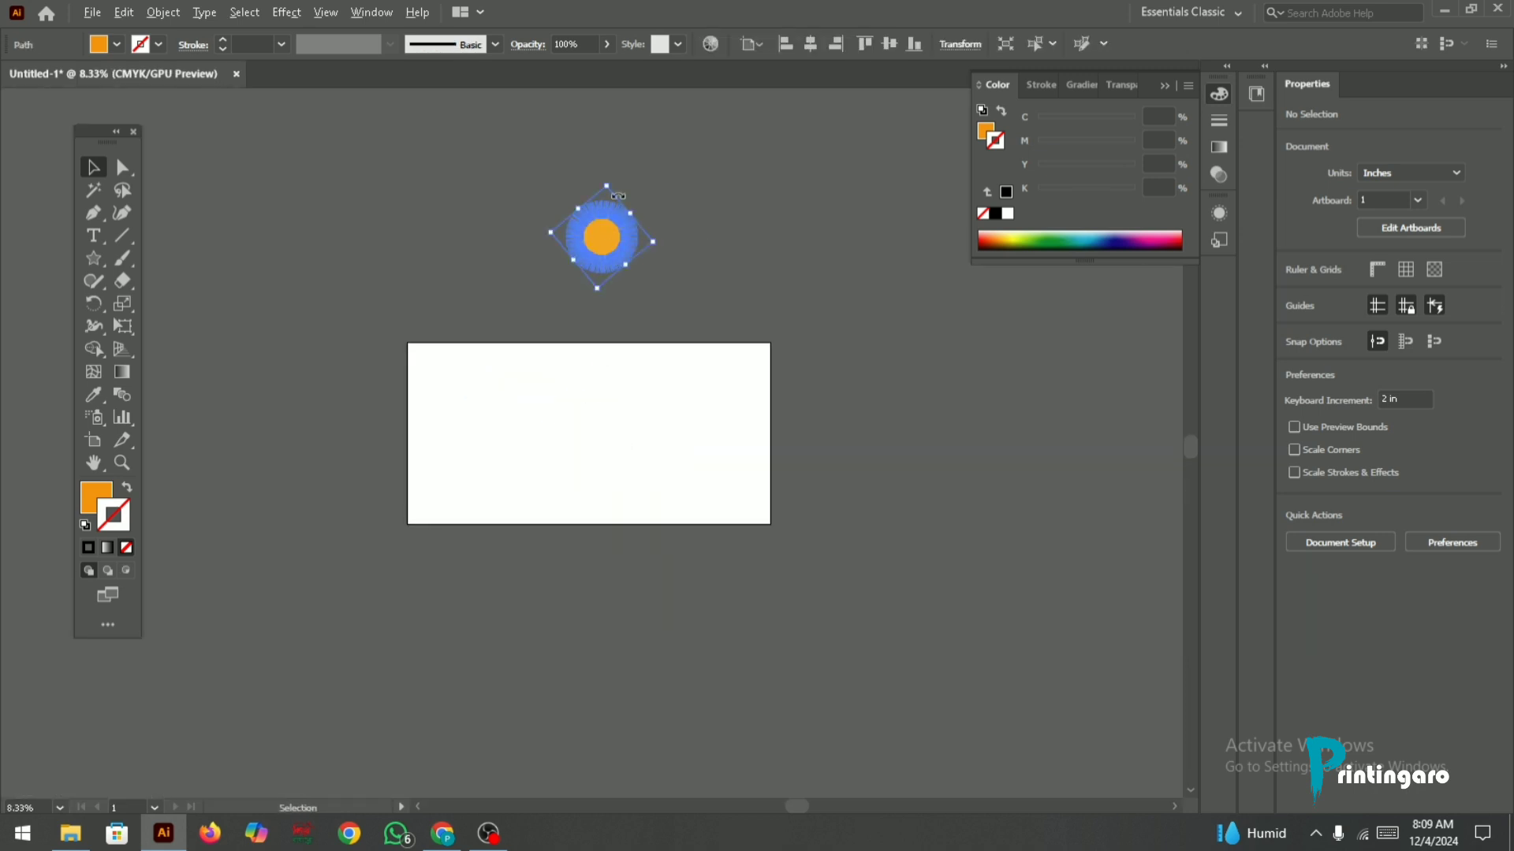
{"action": "scroll", "coordinate": [599, 246], "scroll_direction": "up", "scroll_amount": 5}
{"action": "left_click", "coordinate": [797, 182]}
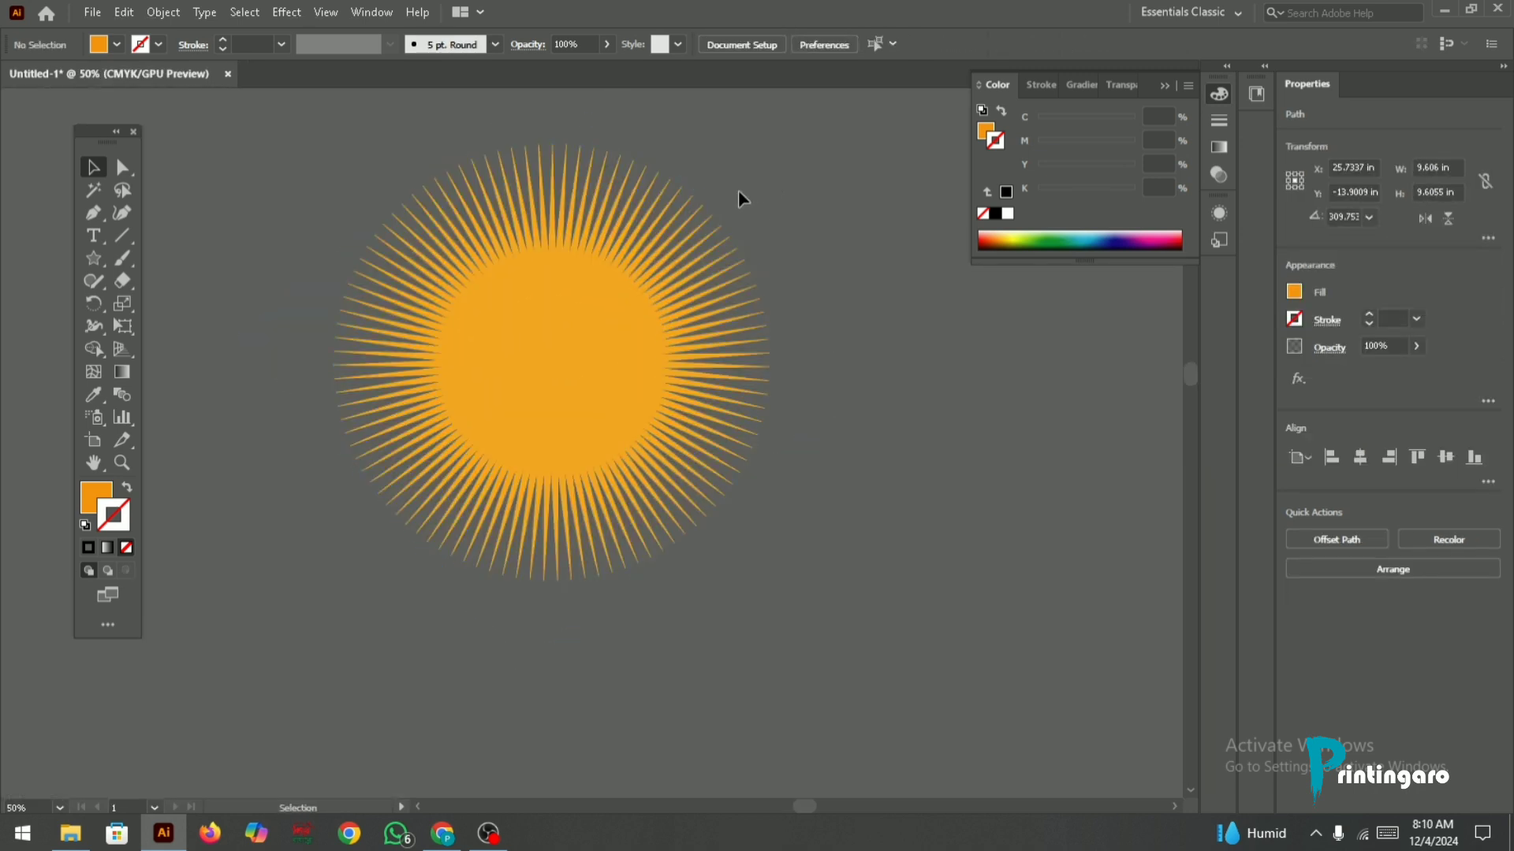
{"action": "scroll", "coordinate": [594, 271], "scroll_direction": "down", "scroll_amount": 2}
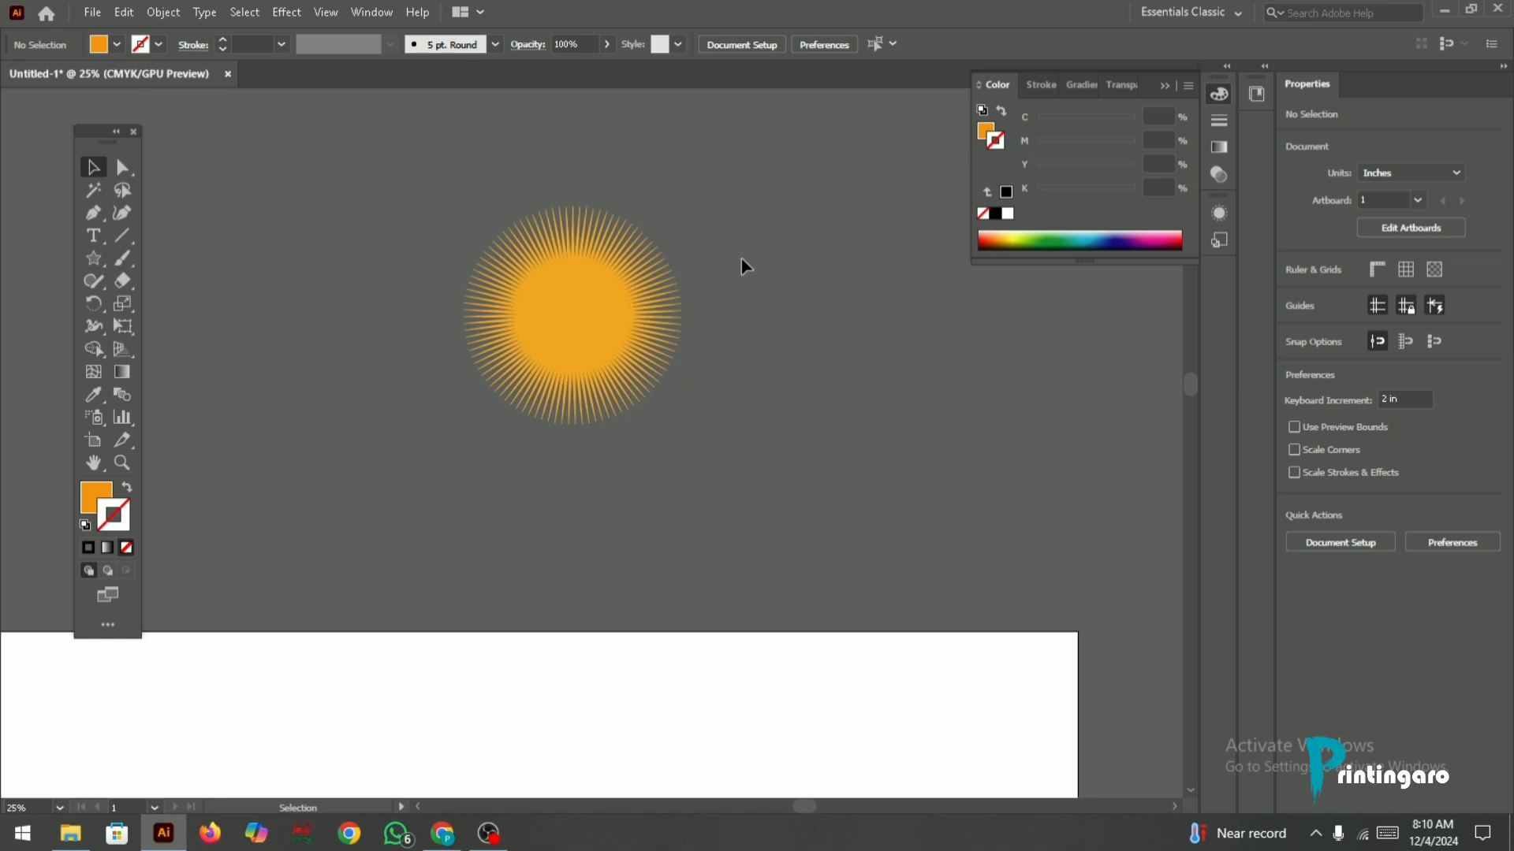
{"action": "scroll", "coordinate": [514, 260], "scroll_direction": "down", "scroll_amount": 1}
{"action": "scroll", "coordinate": [603, 225], "scroll_direction": "up", "scroll_amount": 2}
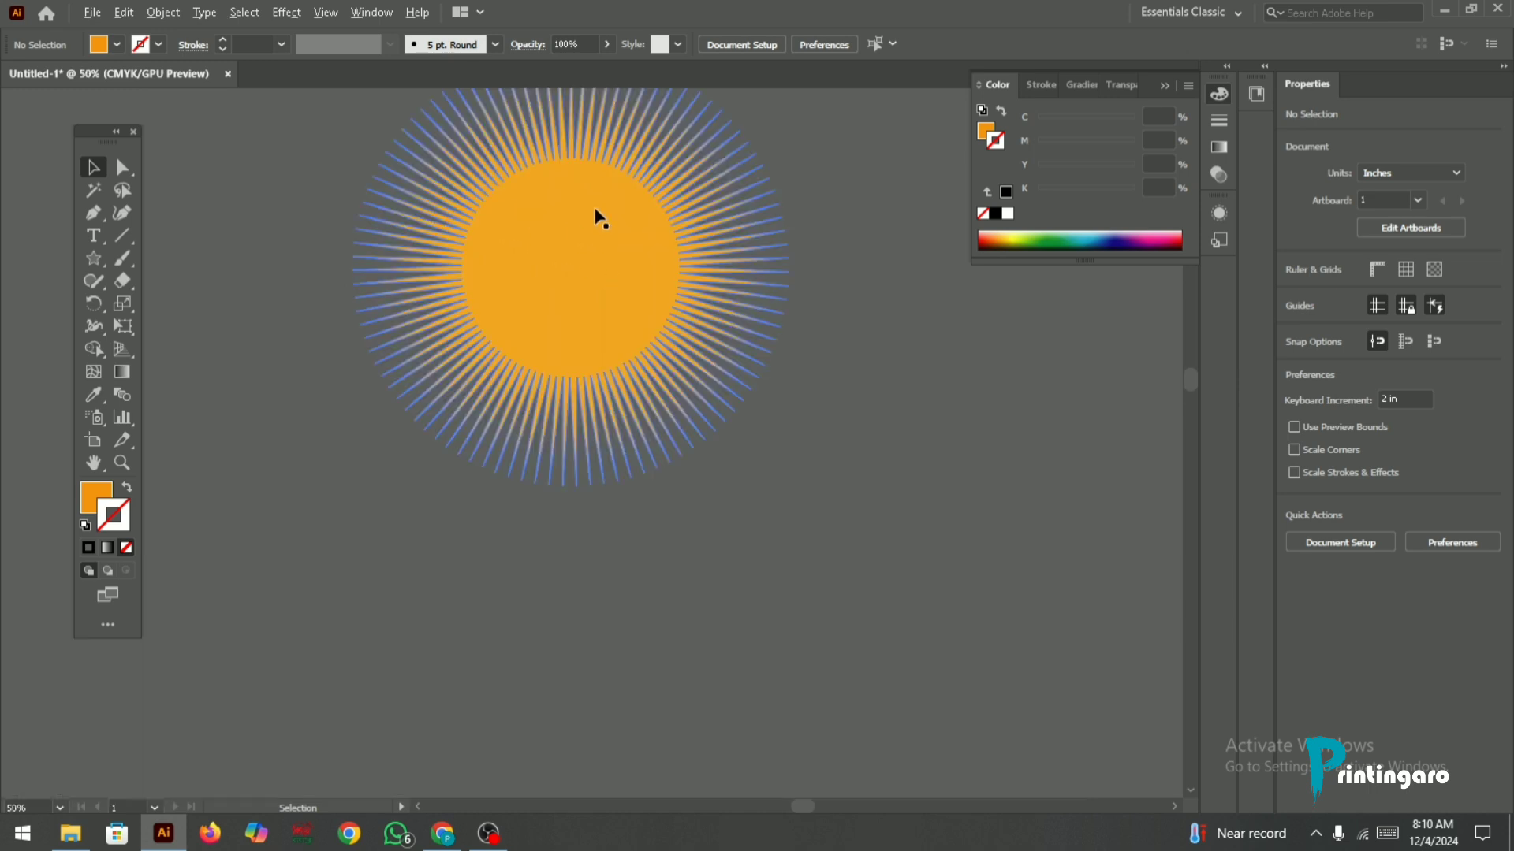
{"action": "scroll", "coordinate": [599, 219], "scroll_direction": "down", "scroll_amount": 2}
Step: Move the starburst back onto the artboard and delete it
{"action": "left_click_drag", "start_coordinate": [593, 229], "coordinate": [544, 655]}
{"action": "scroll", "coordinate": [530, 556], "scroll_direction": "down", "scroll_amount": 2}
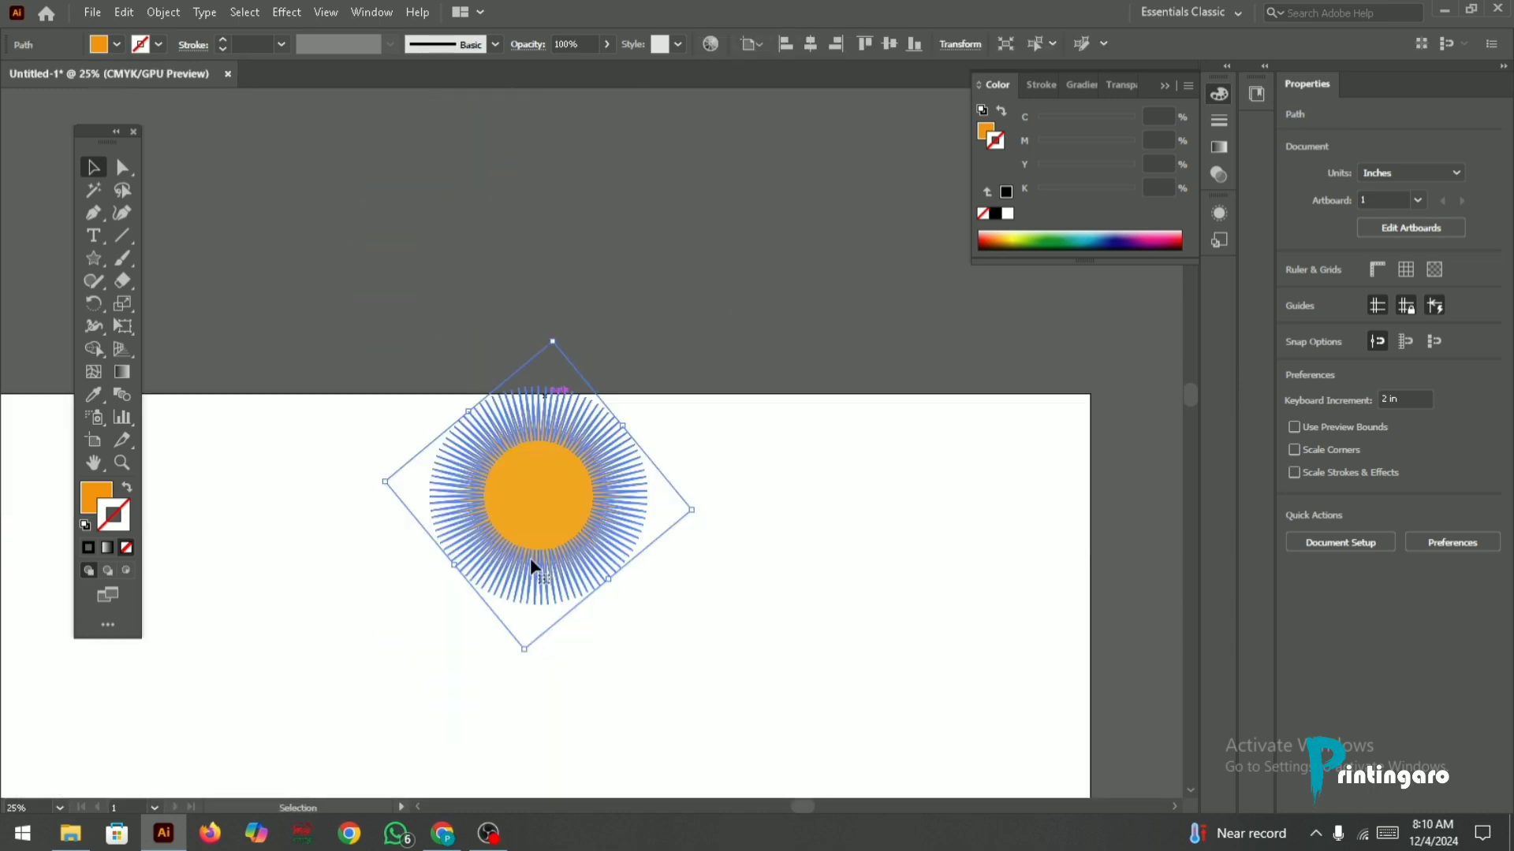
{"action": "scroll", "coordinate": [533, 513], "scroll_direction": "down", "scroll_amount": 2}
{"action": "scroll", "coordinate": [540, 492], "scroll_direction": "up", "scroll_amount": 3}
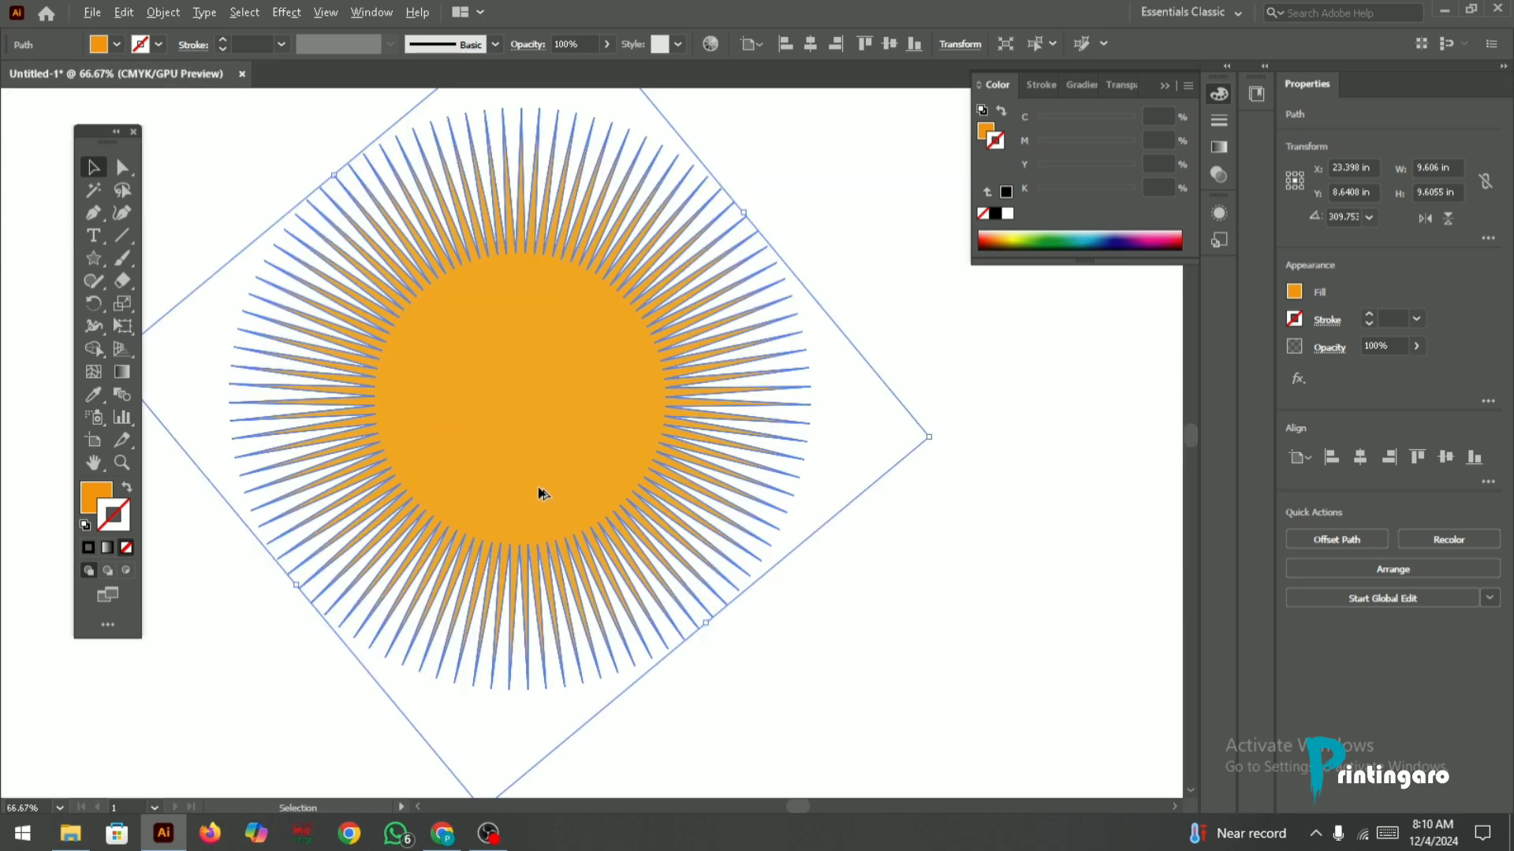
{"action": "key", "text": "Delete"}
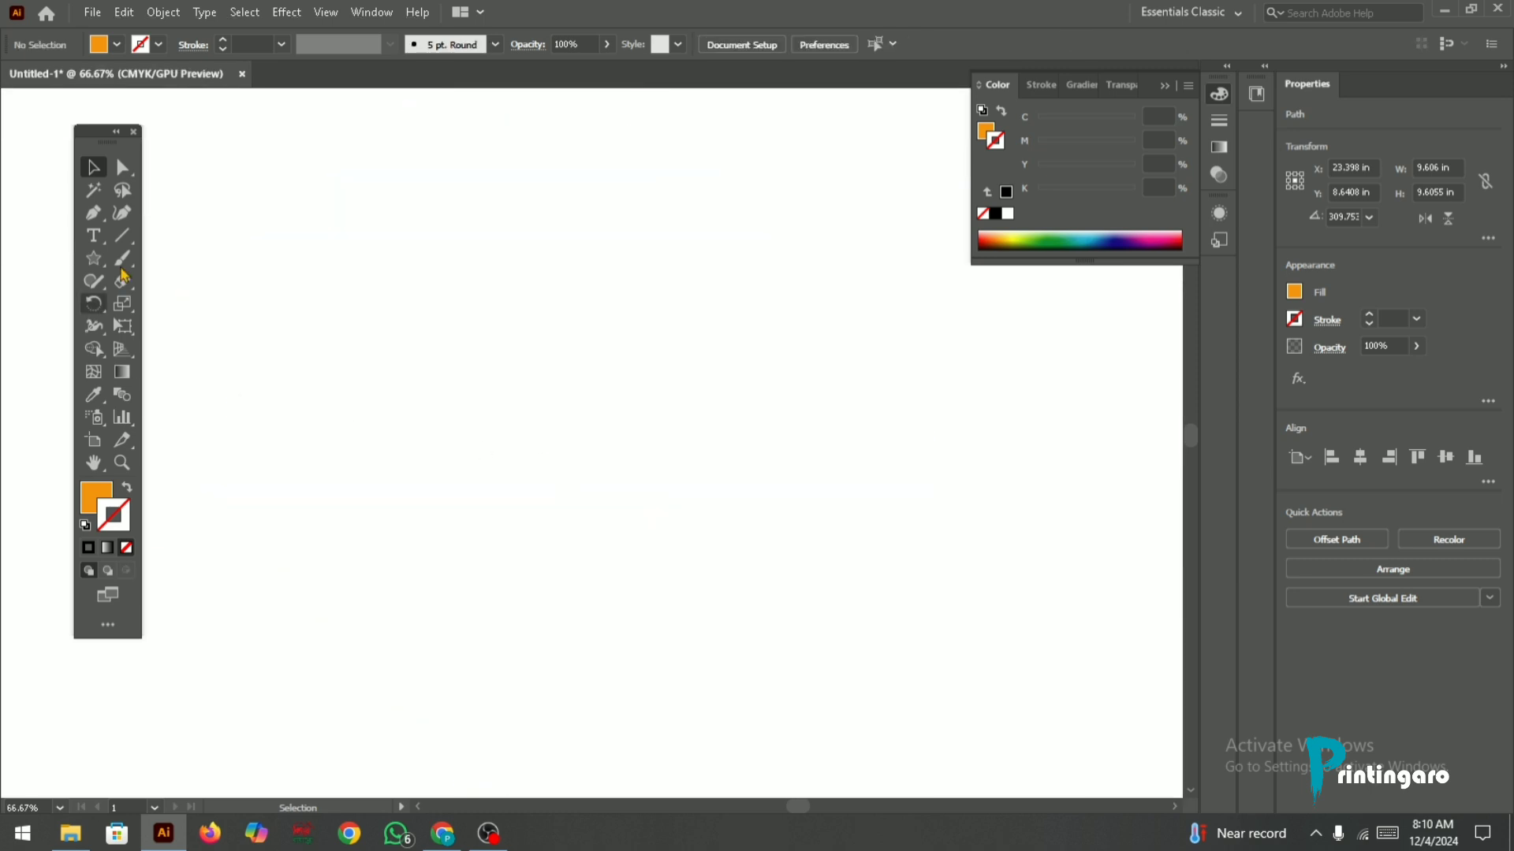
Step: Create a star about 5.8 in wide with the Star tool, reducing its point count to 5
{"action": "left_click", "coordinate": [93, 257]}
{"action": "left_click_drag", "start_coordinate": [422, 311], "coordinate": [554, 441]}
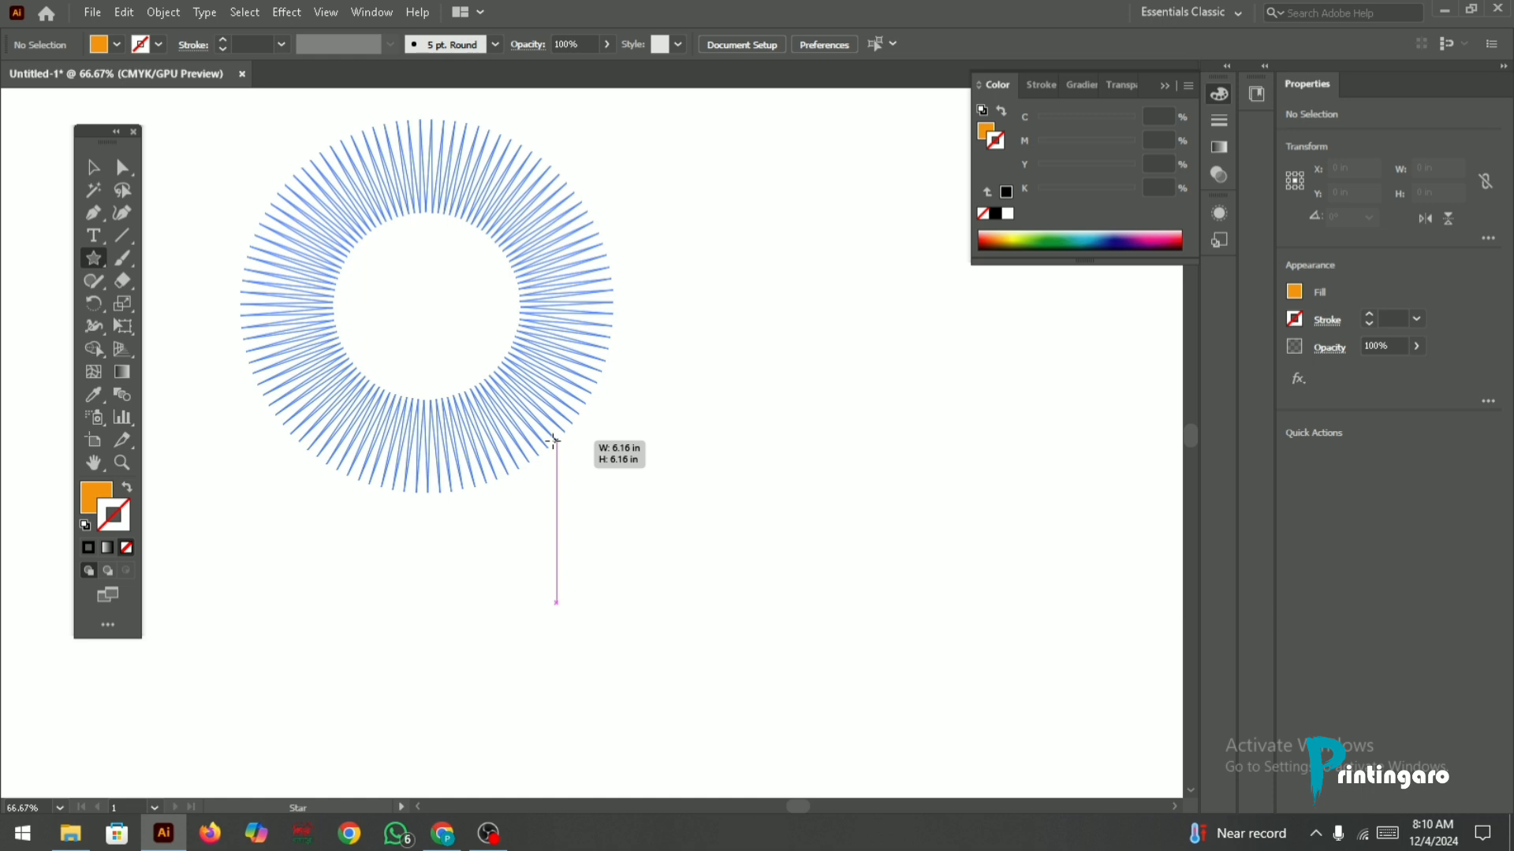
{"action": "key", "text": "Down"}
{"action": "key", "text": "Down"}
{"action": "key", "text": "Down"}
{"action": "key", "text": "Down"}
{"action": "key", "text": "Down"}
{"action": "key", "text": "Down"}
{"action": "key", "text": "Down"}
{"action": "key", "text": "Down"}
{"action": "left_click_drag", "start_coordinate": [553, 441], "coordinate": [553, 442]}
{"action": "key", "text": "Down"}
{"action": "key", "text": "Down"}
{"action": "key", "text": "Down"}
{"action": "key", "text": "Down"}
{"action": "key", "text": "Down"}
{"action": "key", "text": "Down"}
{"action": "key", "text": "Down"}
{"action": "key", "text": "Down"}
{"action": "key", "text": "Down"}
{"action": "key", "text": "Down"}
{"action": "key", "text": "Down"}
{"action": "key", "text": "Down"}
{"action": "key", "text": "Down"}
{"action": "key", "text": "Down"}
{"action": "key", "text": "Down"}
{"action": "key", "text": "Down"}
{"action": "key", "text": "Down"}
{"action": "key", "text": "Down"}
{"action": "key", "text": "Down"}
{"action": "key", "text": "Down"}
{"action": "key", "text": "Down"}
{"action": "key", "text": "Down"}
{"action": "key", "text": "Down"}
{"action": "key", "text": "Down"}
{"action": "key", "text": "Down"}
{"action": "key", "text": "Down"}
{"action": "key", "text": "Down"}
{"action": "key", "text": "Down"}
{"action": "key", "text": "Down"}
{"action": "key", "text": "Down"}
{"action": "key", "text": "Down"}
{"action": "key", "text": "Down"}
{"action": "key", "text": "Down"}
{"action": "key", "text": "Down"}
{"action": "key", "text": "Down"}
{"action": "key", "text": "Down"}
{"action": "key", "text": "Down"}
{"action": "key", "text": "Down"}
{"action": "key", "text": "Down"}
{"action": "key", "text": "Down"}
{"action": "key", "text": "Down"}
{"action": "key", "text": "Down"}
{"action": "key", "text": "Down"}
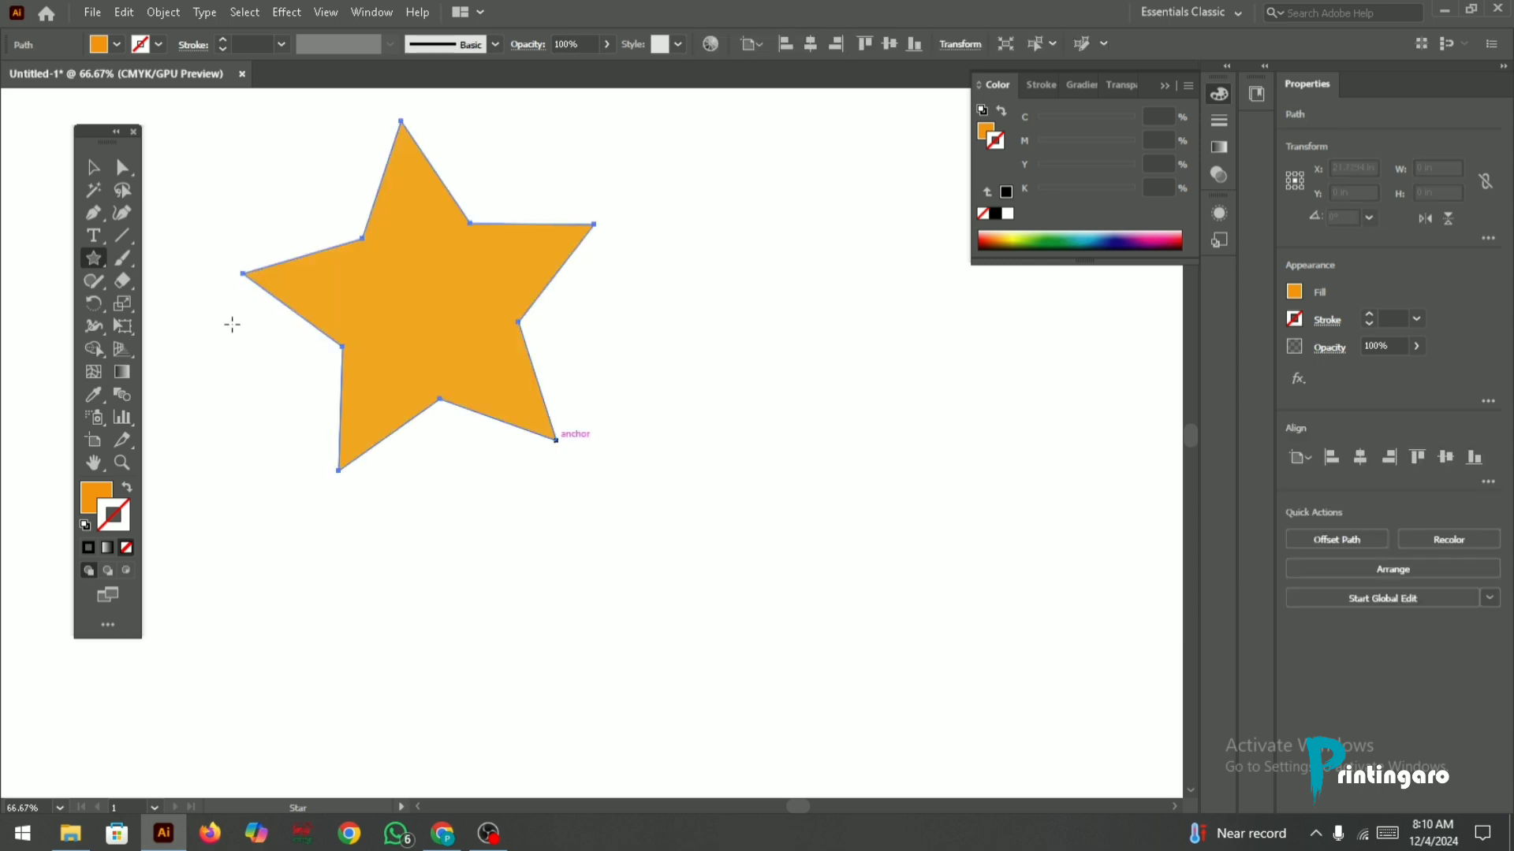
Step: Move the tilted five-point star slightly down and right and delete it
{"action": "left_click", "coordinate": [93, 169]}
{"action": "left_click_drag", "start_coordinate": [448, 287], "coordinate": [483, 386]}
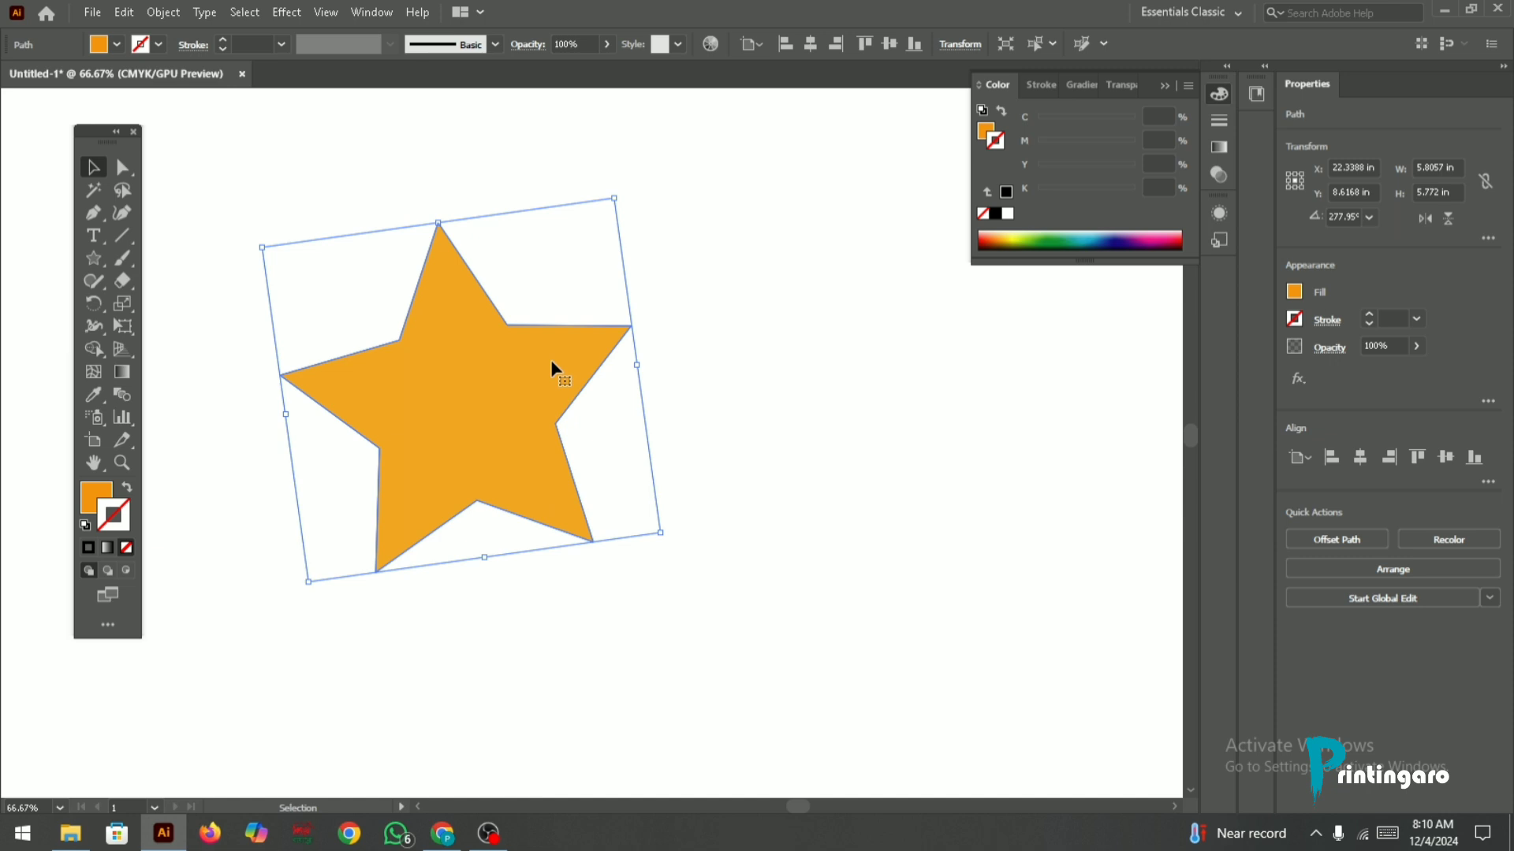
{"action": "key", "text": "Delete"}
Step: Create an upright five-point star about 5.53 in wide and 5.26 in high, and move it slightly right and down
{"action": "left_click", "coordinate": [94, 262]}
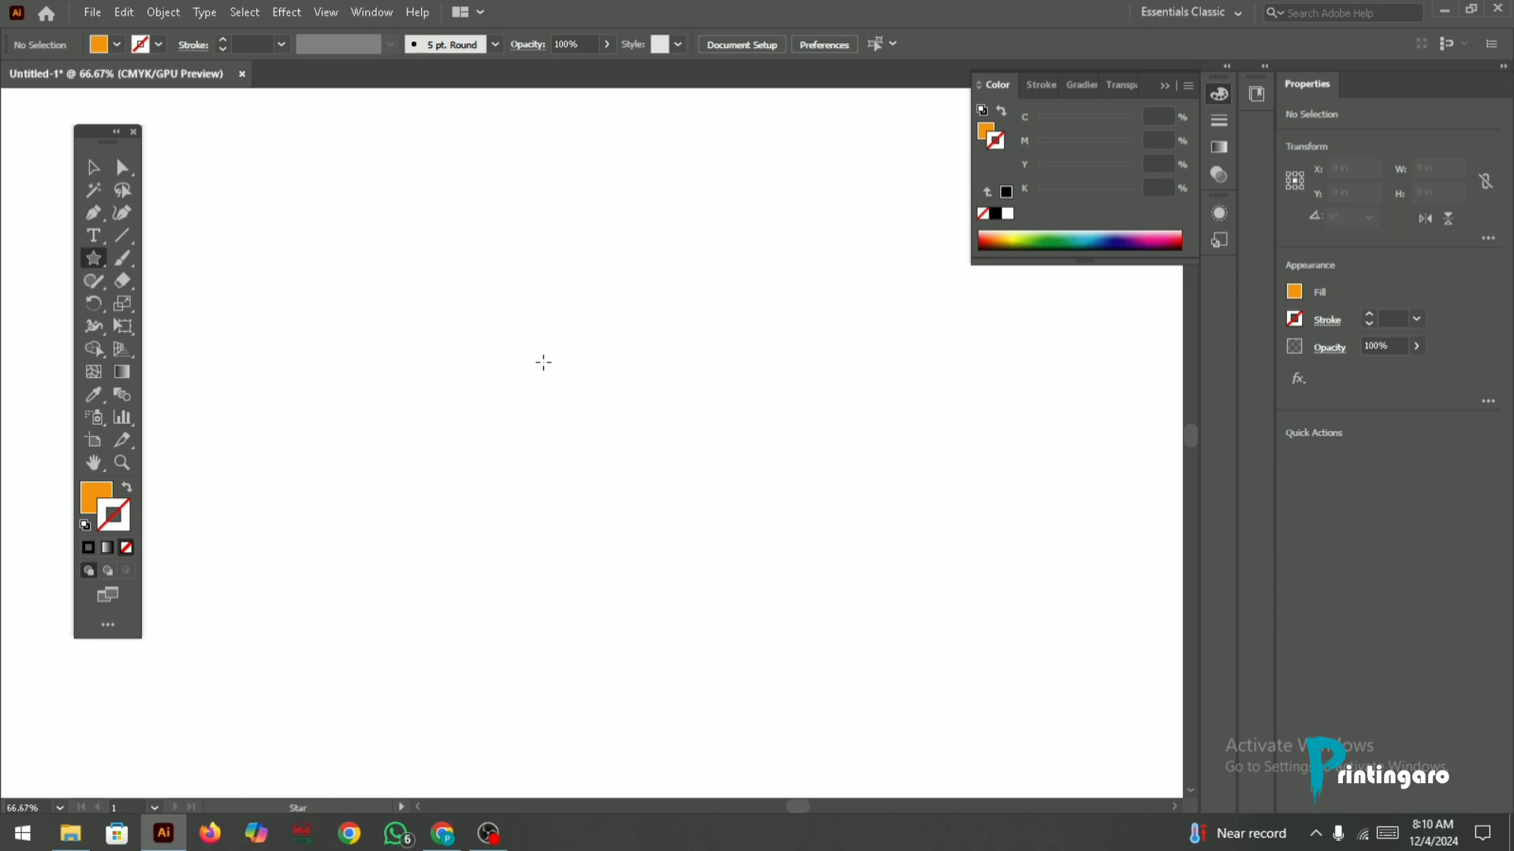
{"action": "left_click_drag", "start_coordinate": [540, 362], "coordinate": [615, 517]}
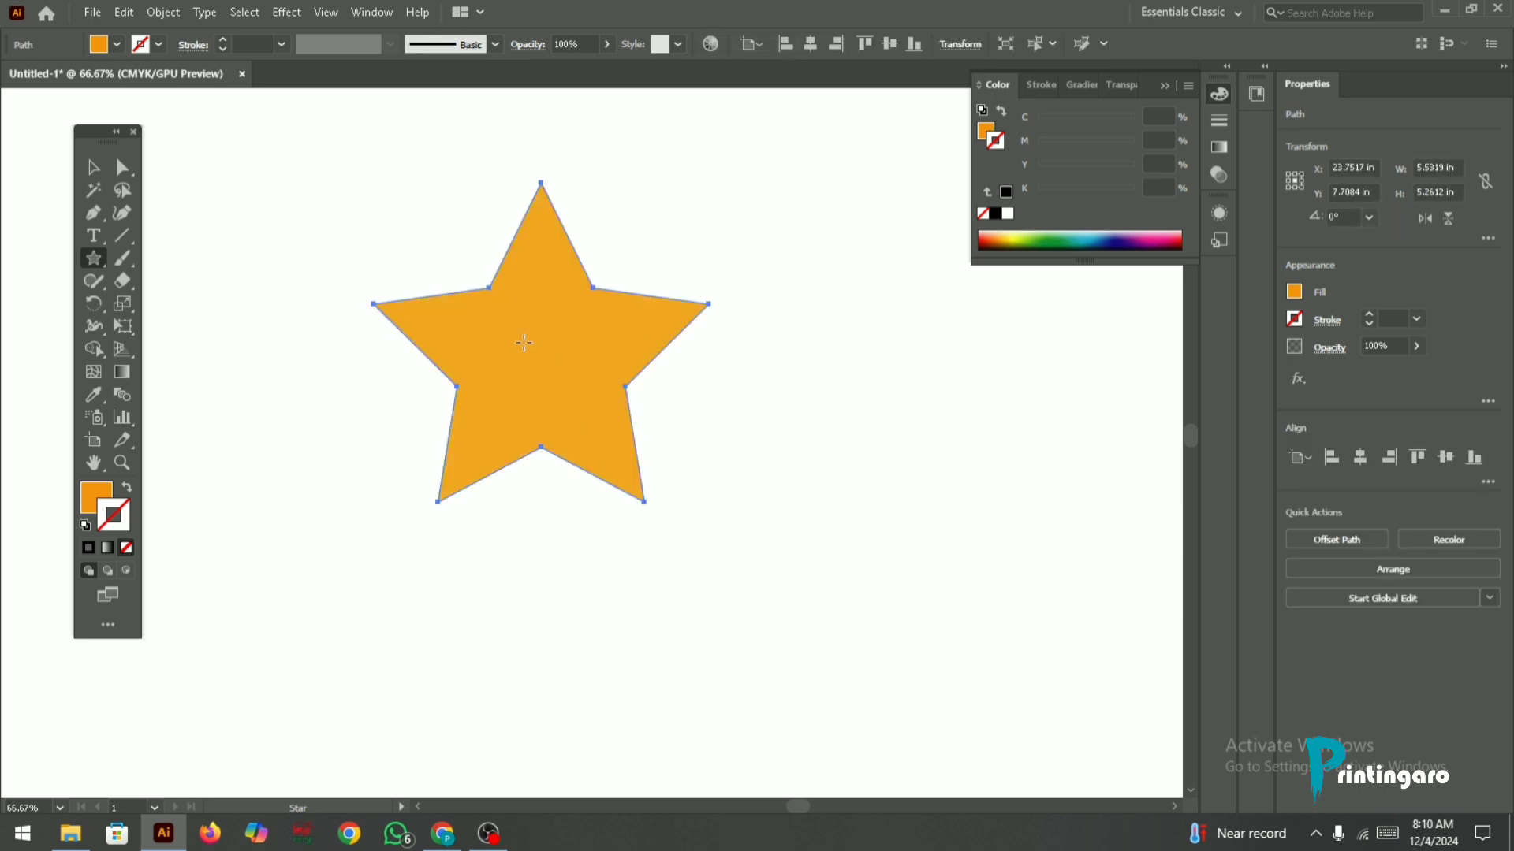
{"action": "left_click", "coordinate": [92, 167]}
{"action": "left_click_drag", "start_coordinate": [525, 363], "coordinate": [568, 381]}
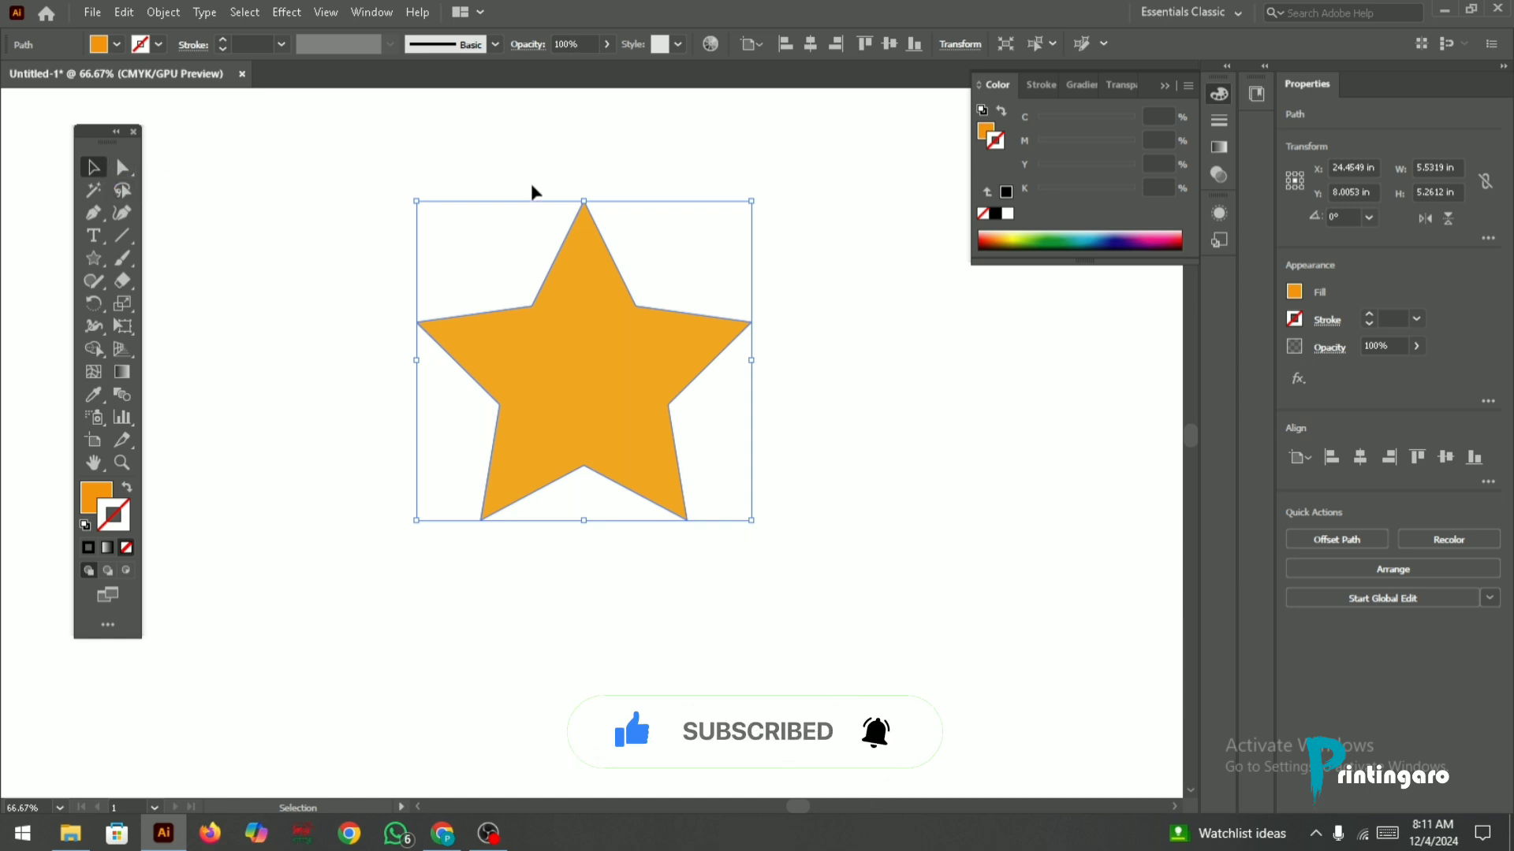
Step: Try moving the five-point star slightly left and rotating it freehand
{"action": "left_click_drag", "start_coordinate": [581, 305], "coordinate": [538, 311]}
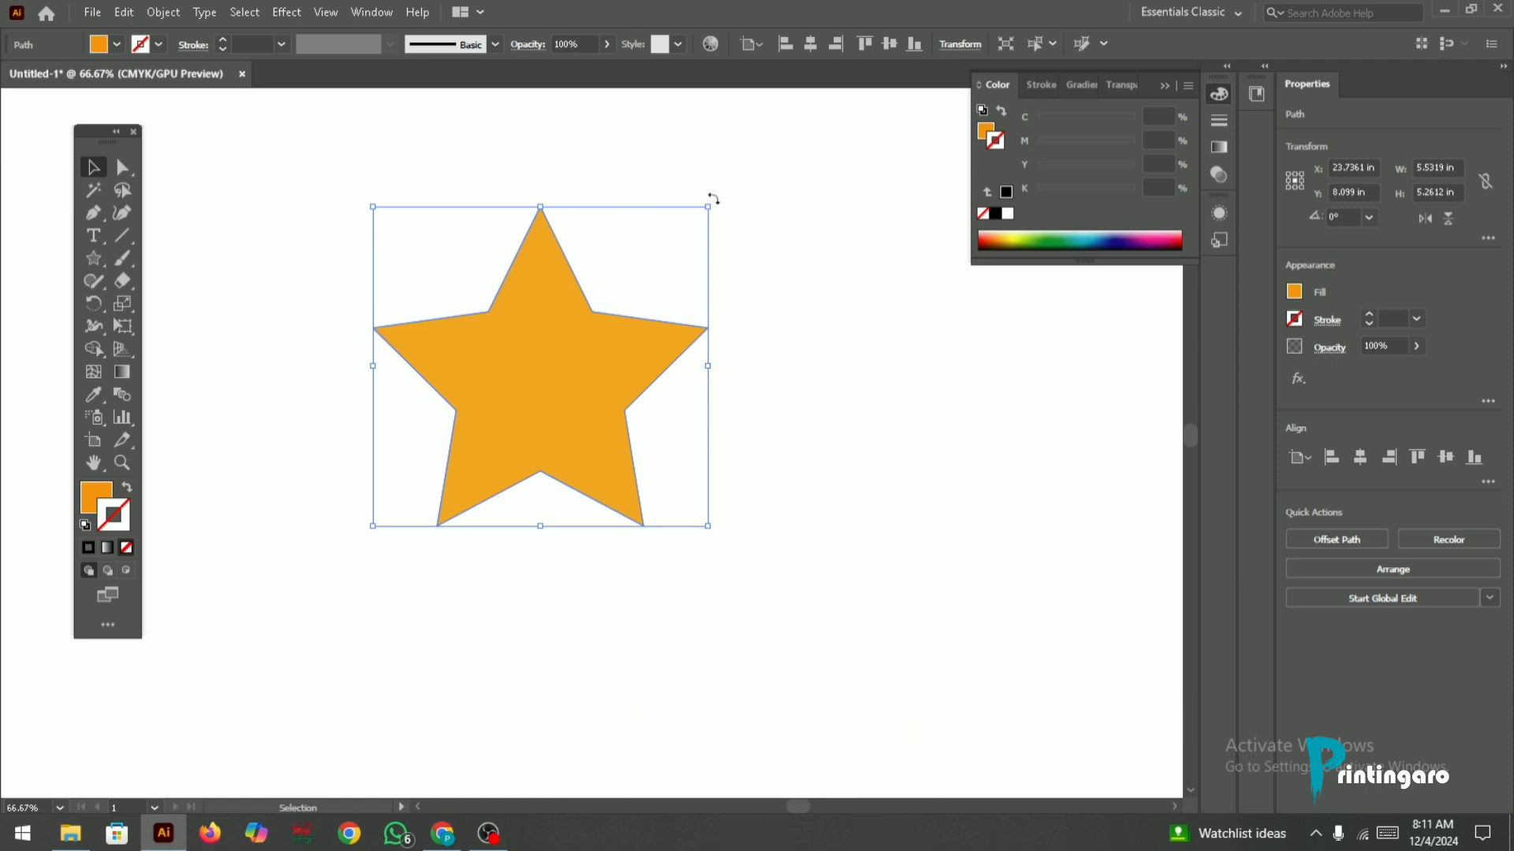
{"action": "left_click_drag", "start_coordinate": [713, 198], "coordinate": [589, 487]}
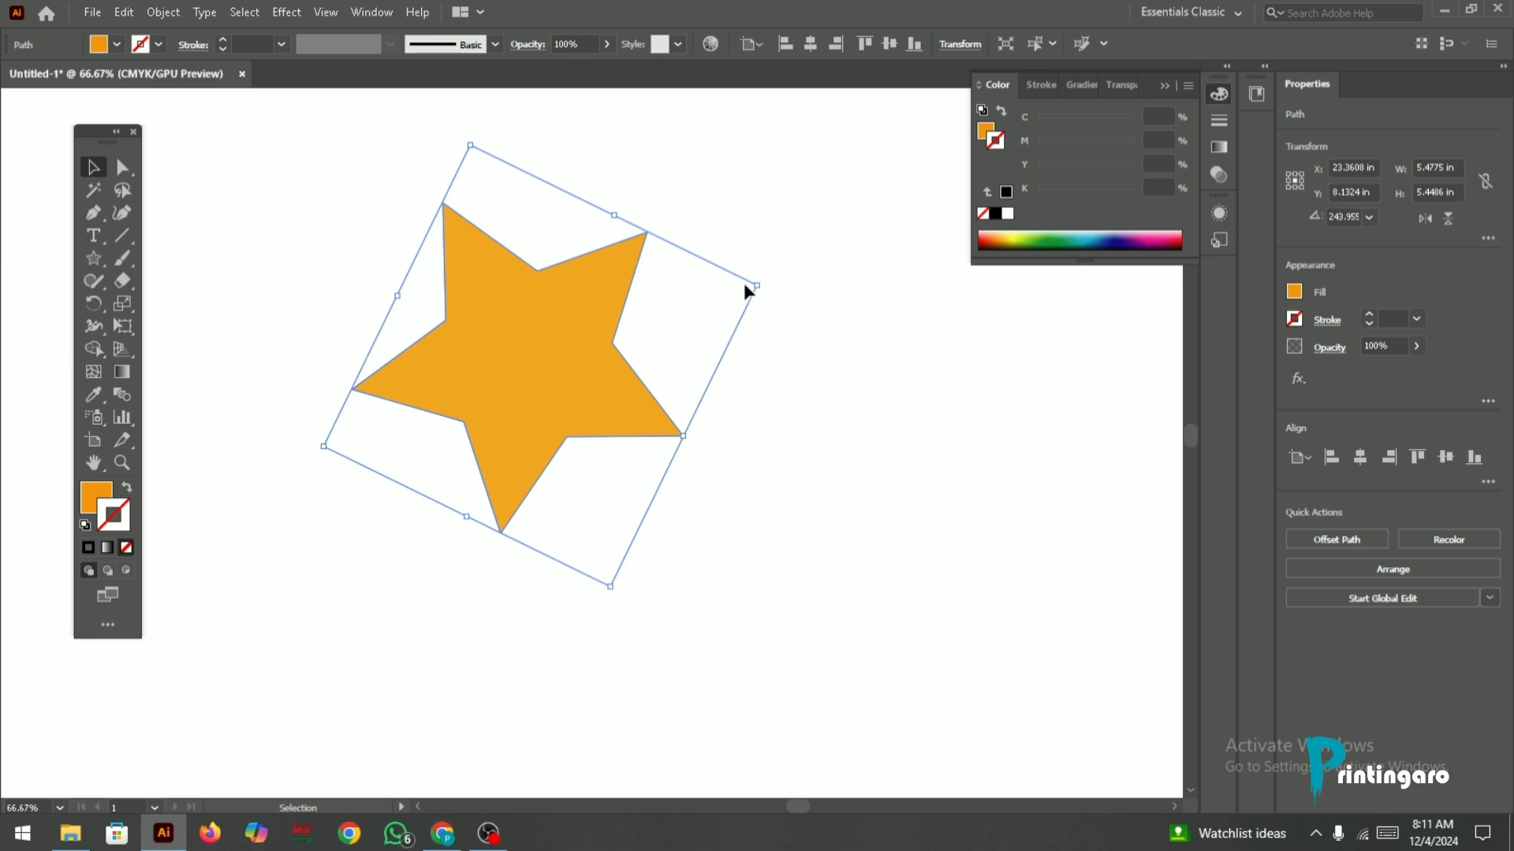
{"action": "left_click_drag", "start_coordinate": [770, 280], "coordinate": [714, 173]}
Step: Try squeezing the rotated star to about 2.3 in wide and rescaling its height with the bounding box
{"action": "left_click_drag", "start_coordinate": [700, 364], "coordinate": [552, 377]}
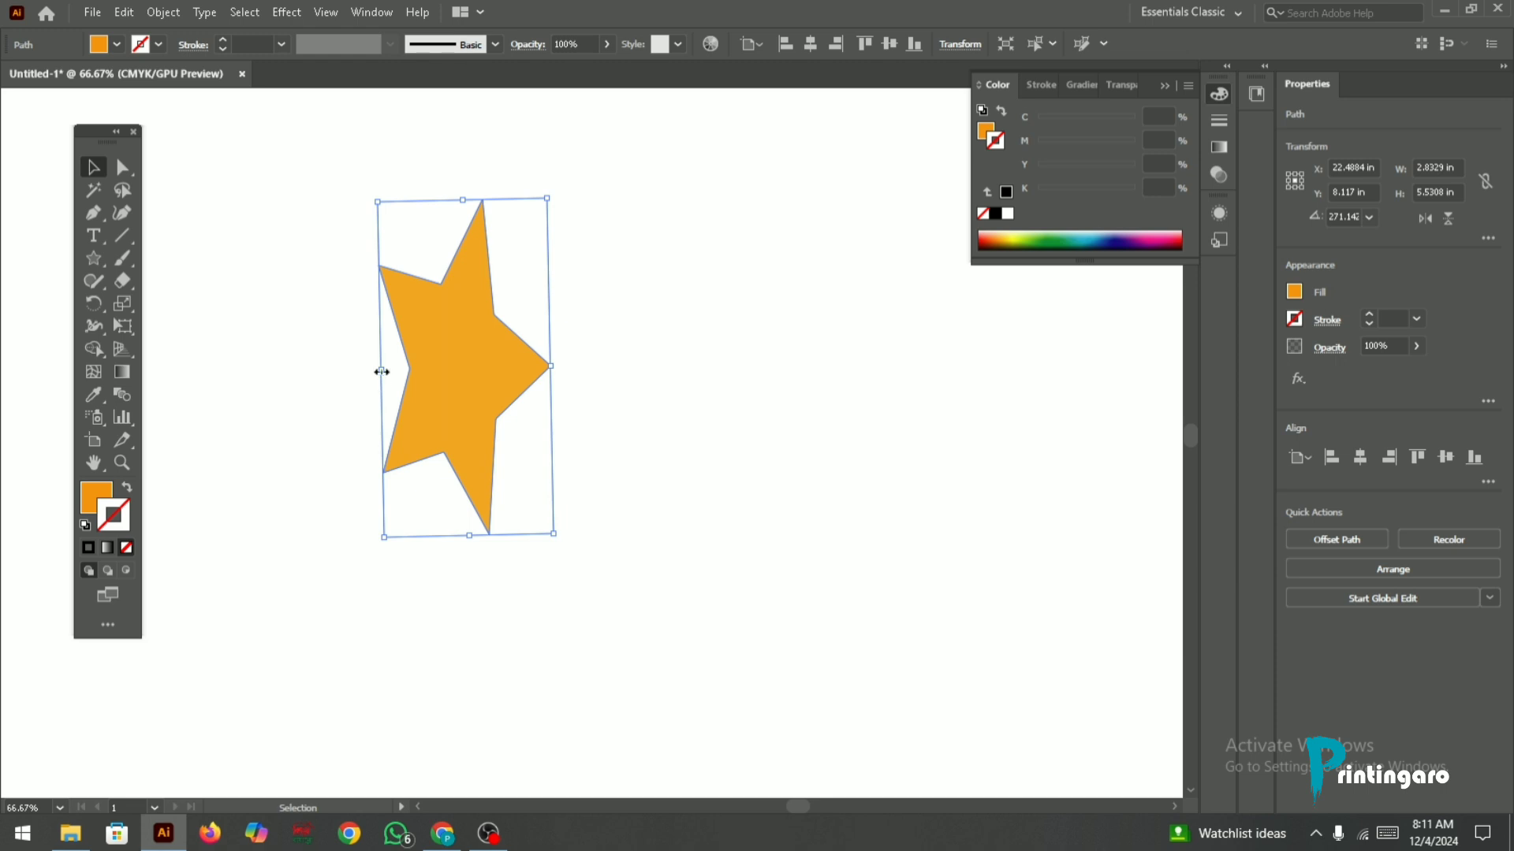
{"action": "left_click_drag", "start_coordinate": [382, 371], "coordinate": [410, 368]}
{"action": "left_click_drag", "start_coordinate": [488, 540], "coordinate": [526, 142]}
{"action": "left_click_drag", "start_coordinate": [481, 201], "coordinate": [484, 360]}
Step: Undo the star's scaling, rotation and last move, and return to the Selection tool
{"action": "key", "text": "a"}
{"action": "key", "text": "ctrl+z"}
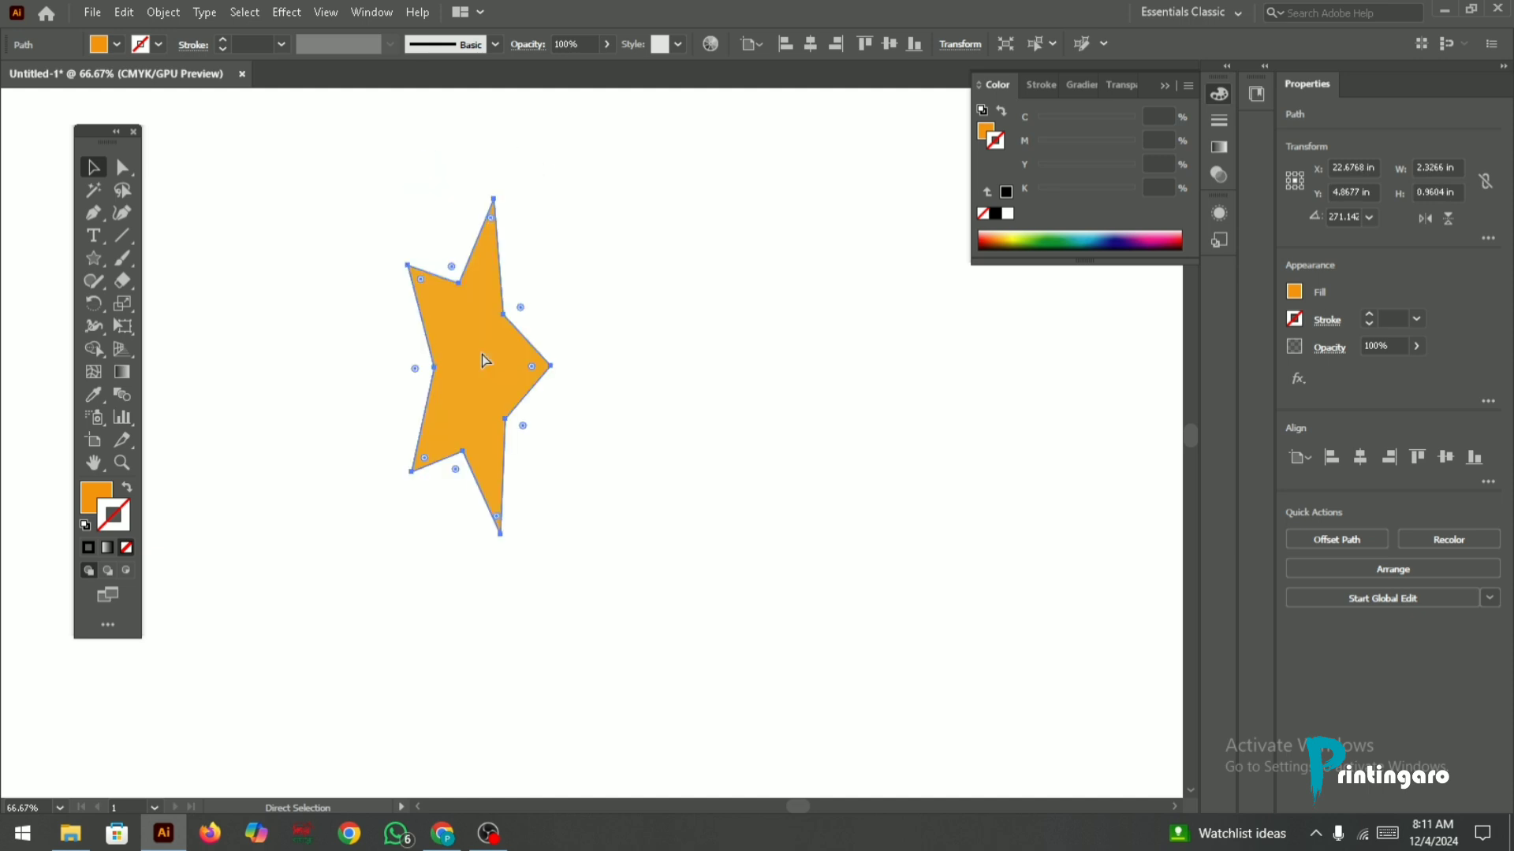
{"action": "key", "text": "ctrl+z"}
{"action": "key", "text": "ctrl+z"}
{"action": "key", "text": "ctrl+z"}
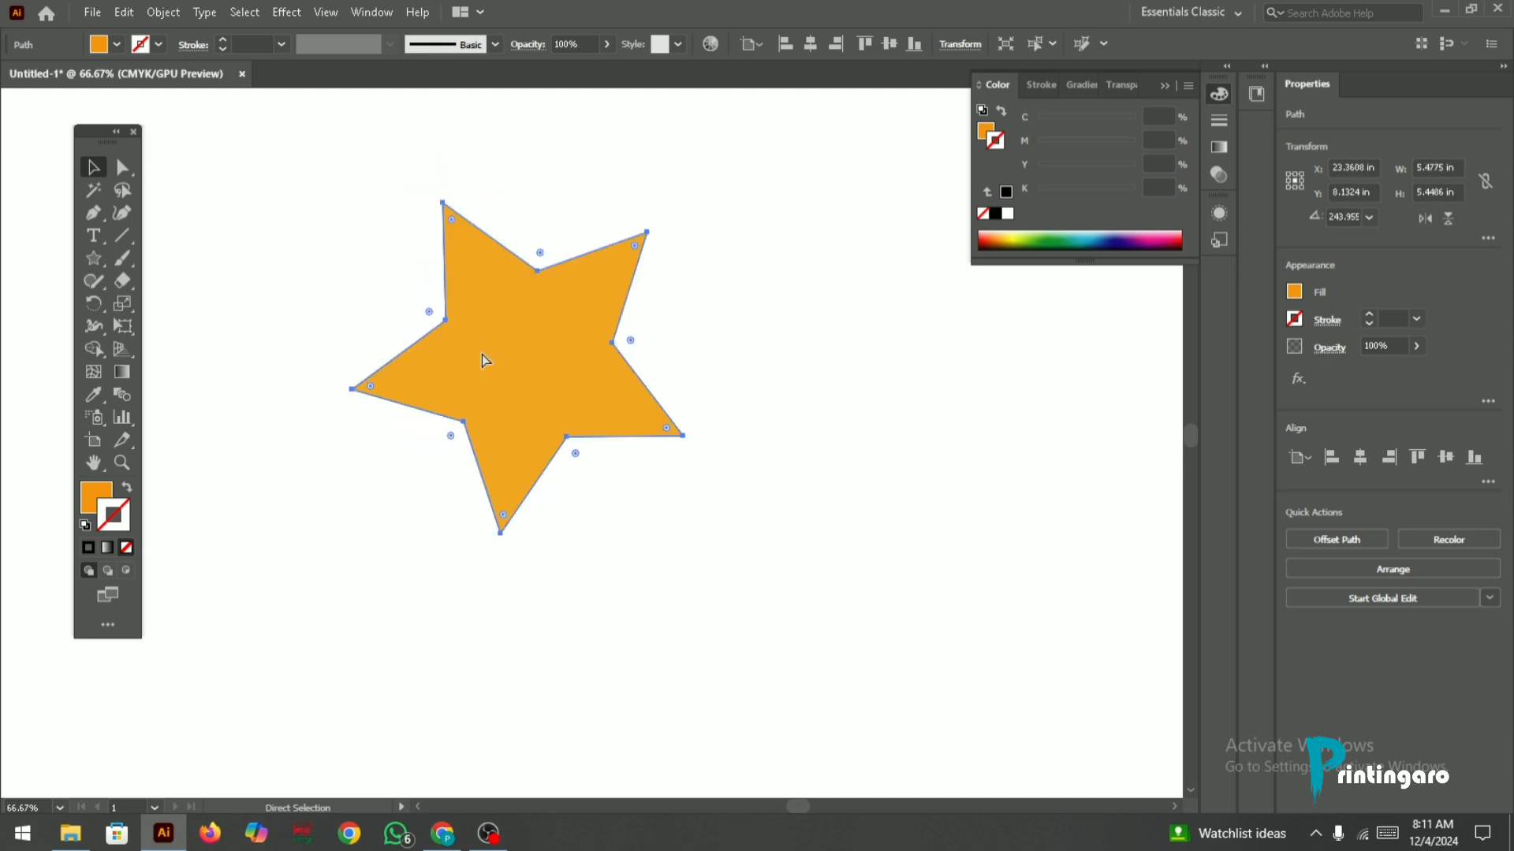
{"action": "key", "text": "ctrl+z"}
{"action": "key", "text": "ctrl+z"}
{"action": "key", "text": "v"}
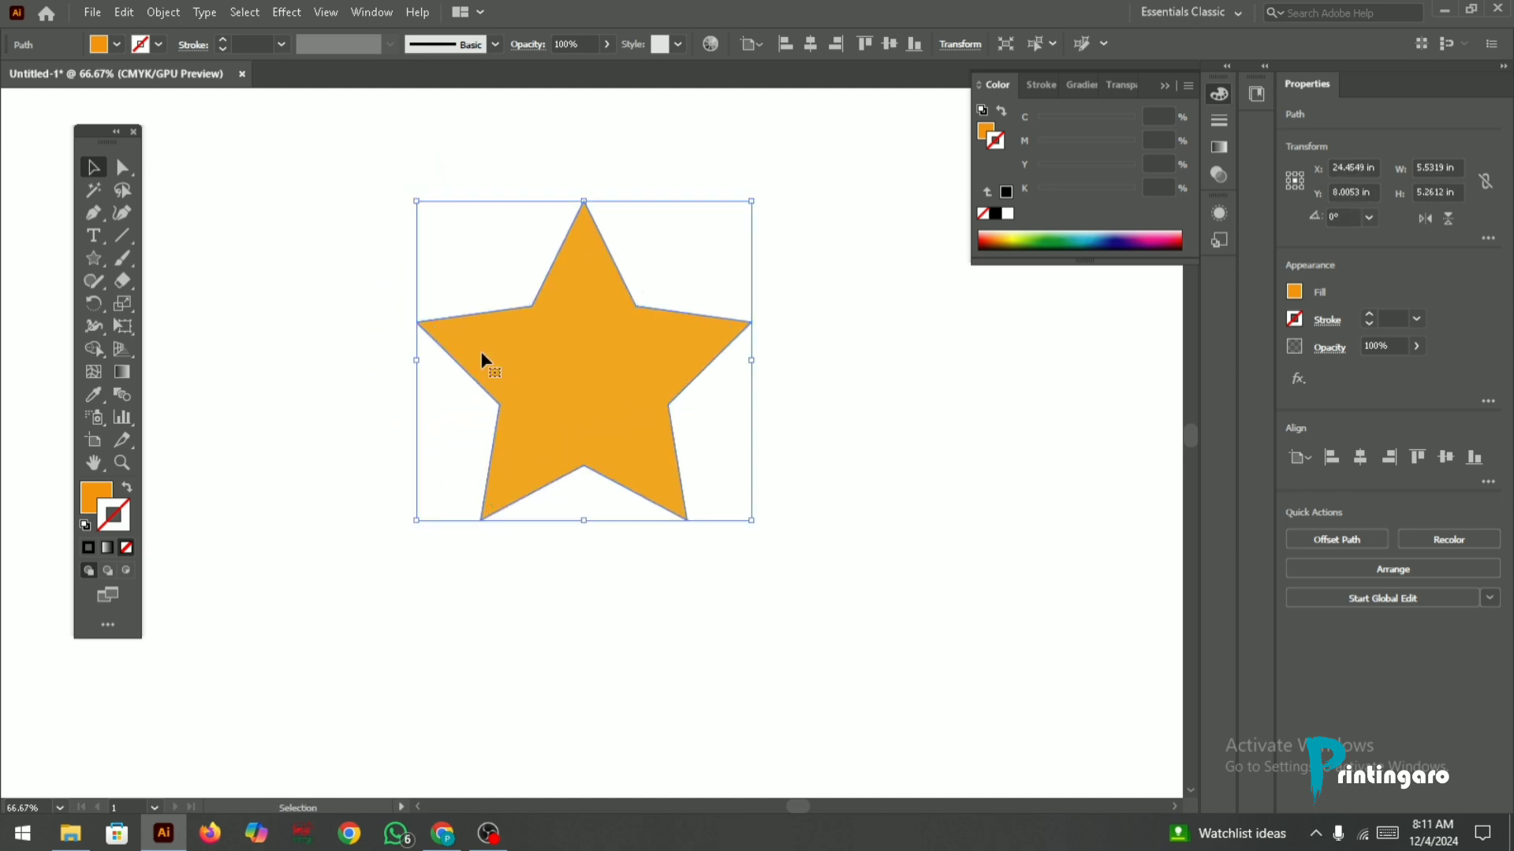
Step: Fully round the tips of the star's right and left arms with the Direct Selection tool and select all its anchor points
{"action": "left_click", "coordinate": [120, 169]}
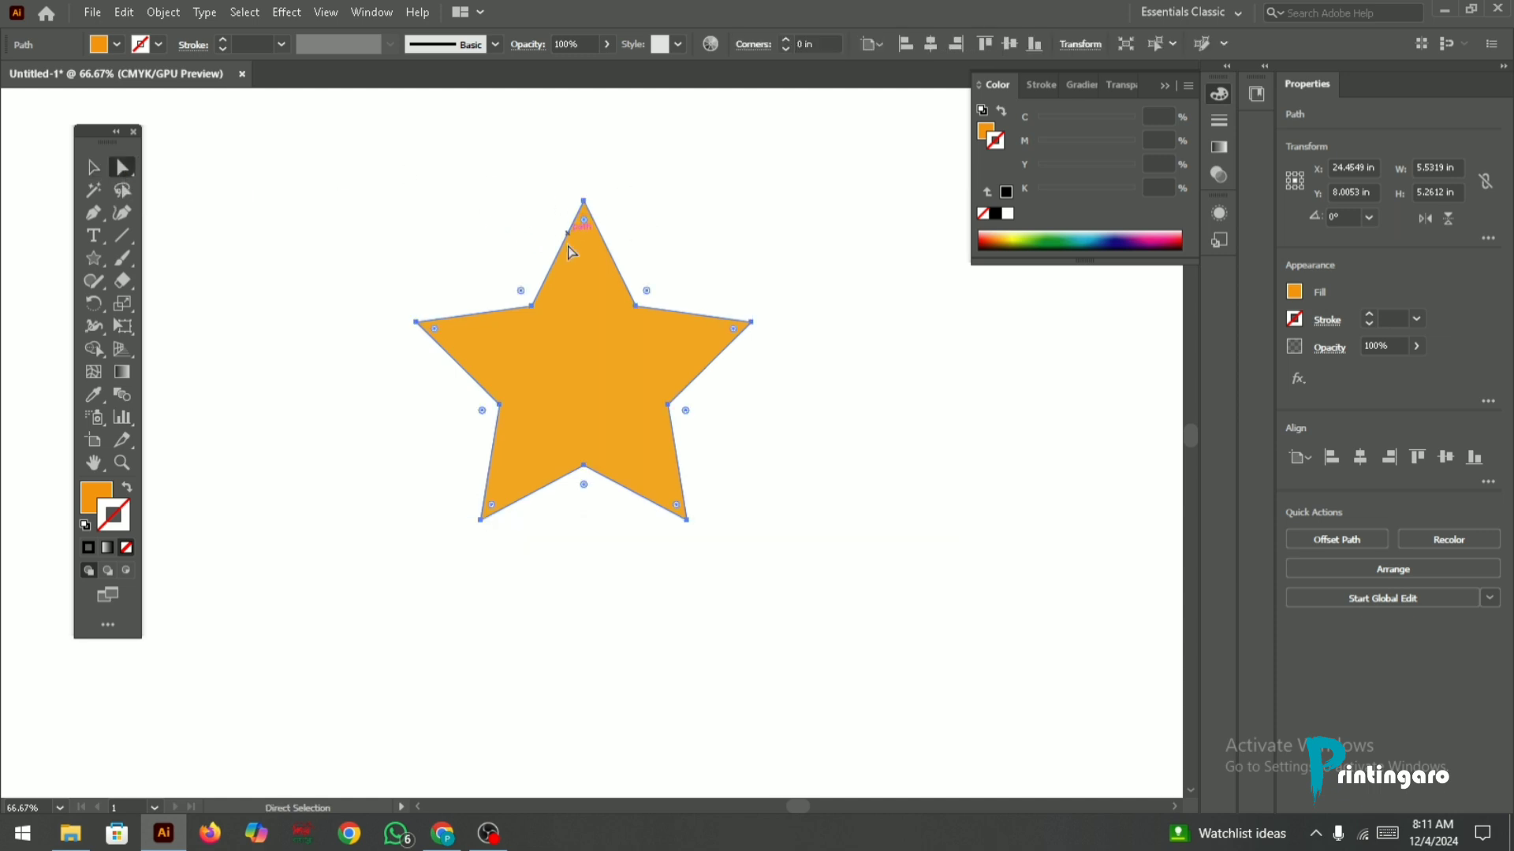
{"action": "left_click", "coordinate": [744, 322]}
{"action": "left_click_drag", "start_coordinate": [733, 328], "coordinate": [425, 394]}
{"action": "left_click", "coordinate": [379, 234]}
{"action": "left_click", "coordinate": [548, 335]}
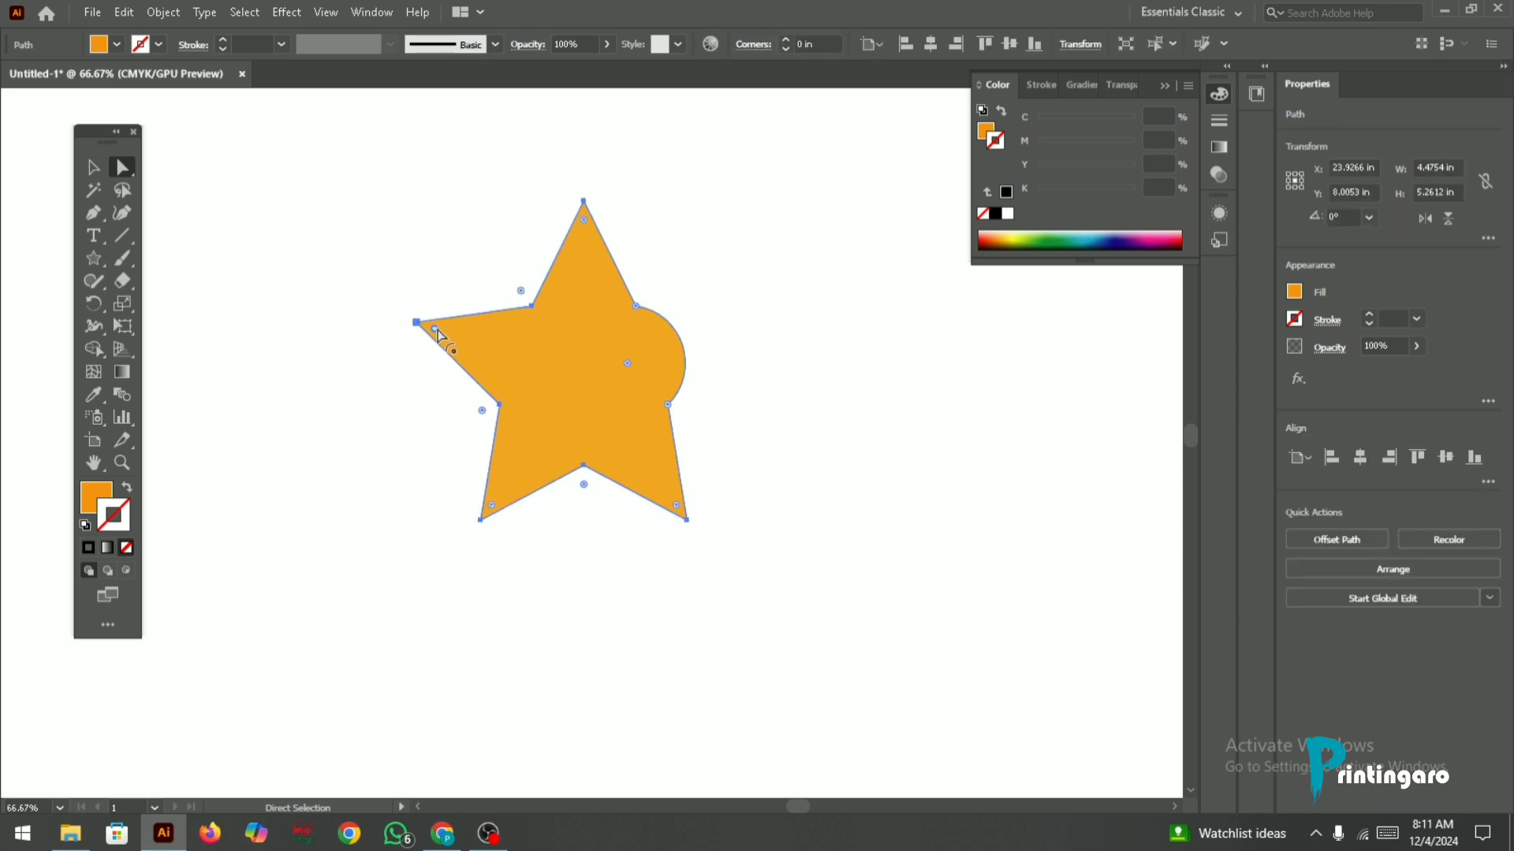
{"action": "left_click_drag", "start_coordinate": [438, 335], "coordinate": [852, 341]}
{"action": "left_click", "coordinate": [791, 331]}
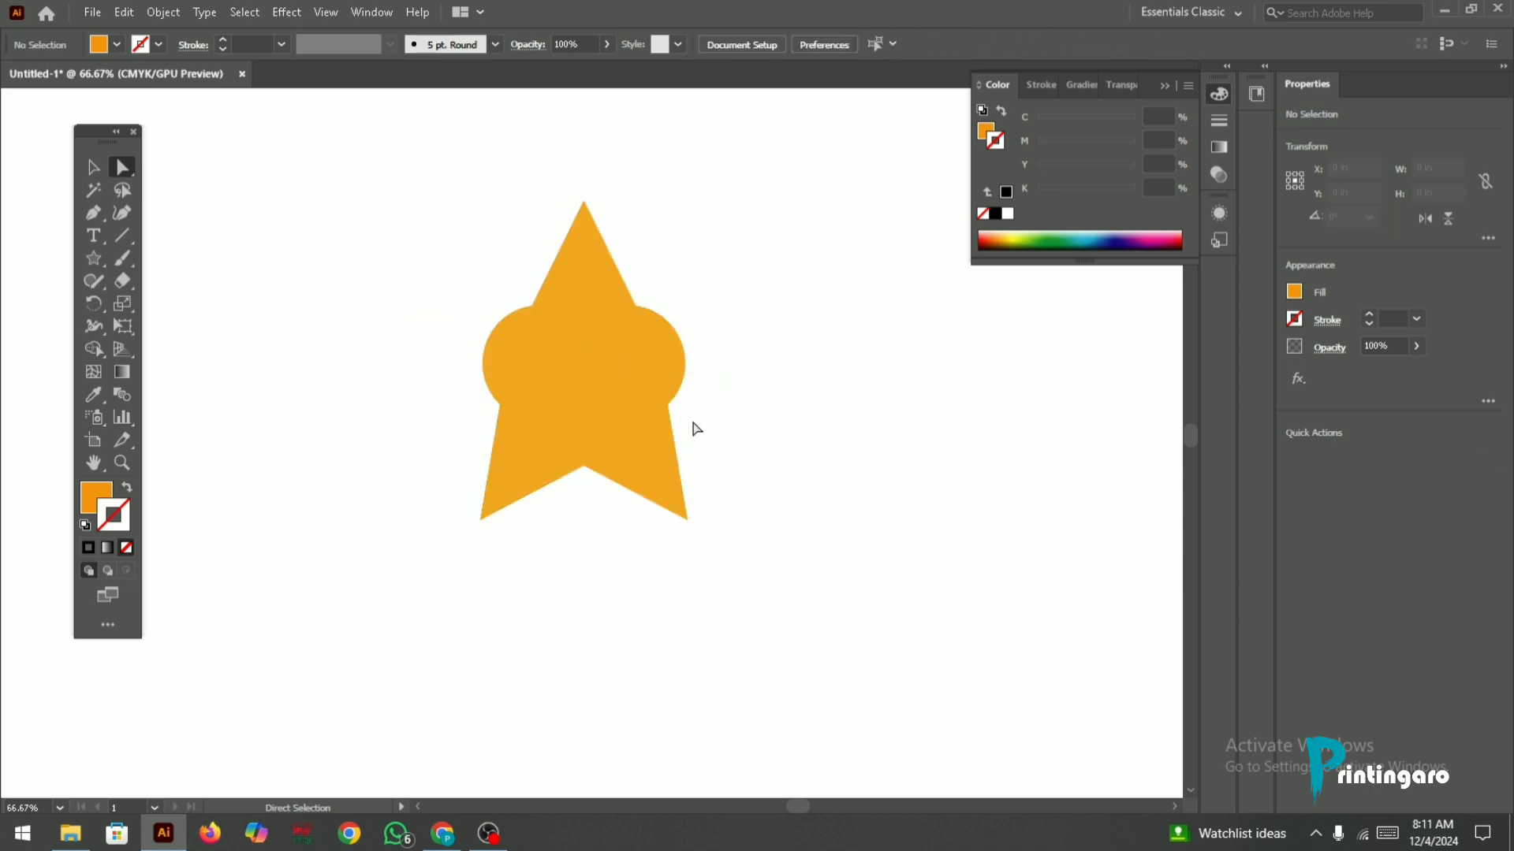
{"action": "left_click_drag", "start_coordinate": [400, 190], "coordinate": [868, 560]}
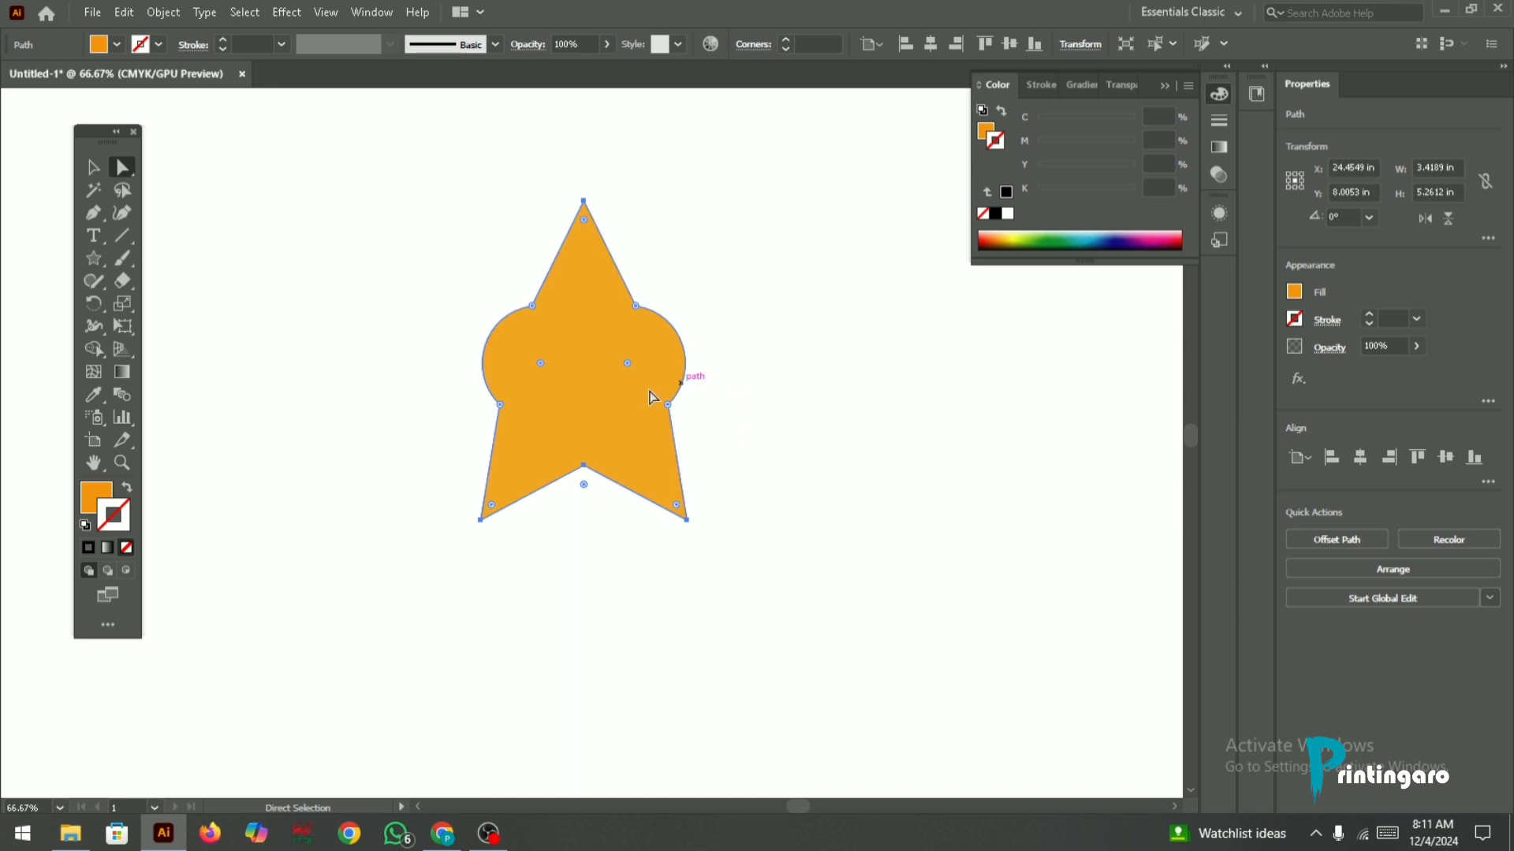
Step: Try moving the partly rounded star slightly up and left, and undo both the move and the last corner rounding
{"action": "left_click_drag", "start_coordinate": [587, 383], "coordinate": [552, 369]}
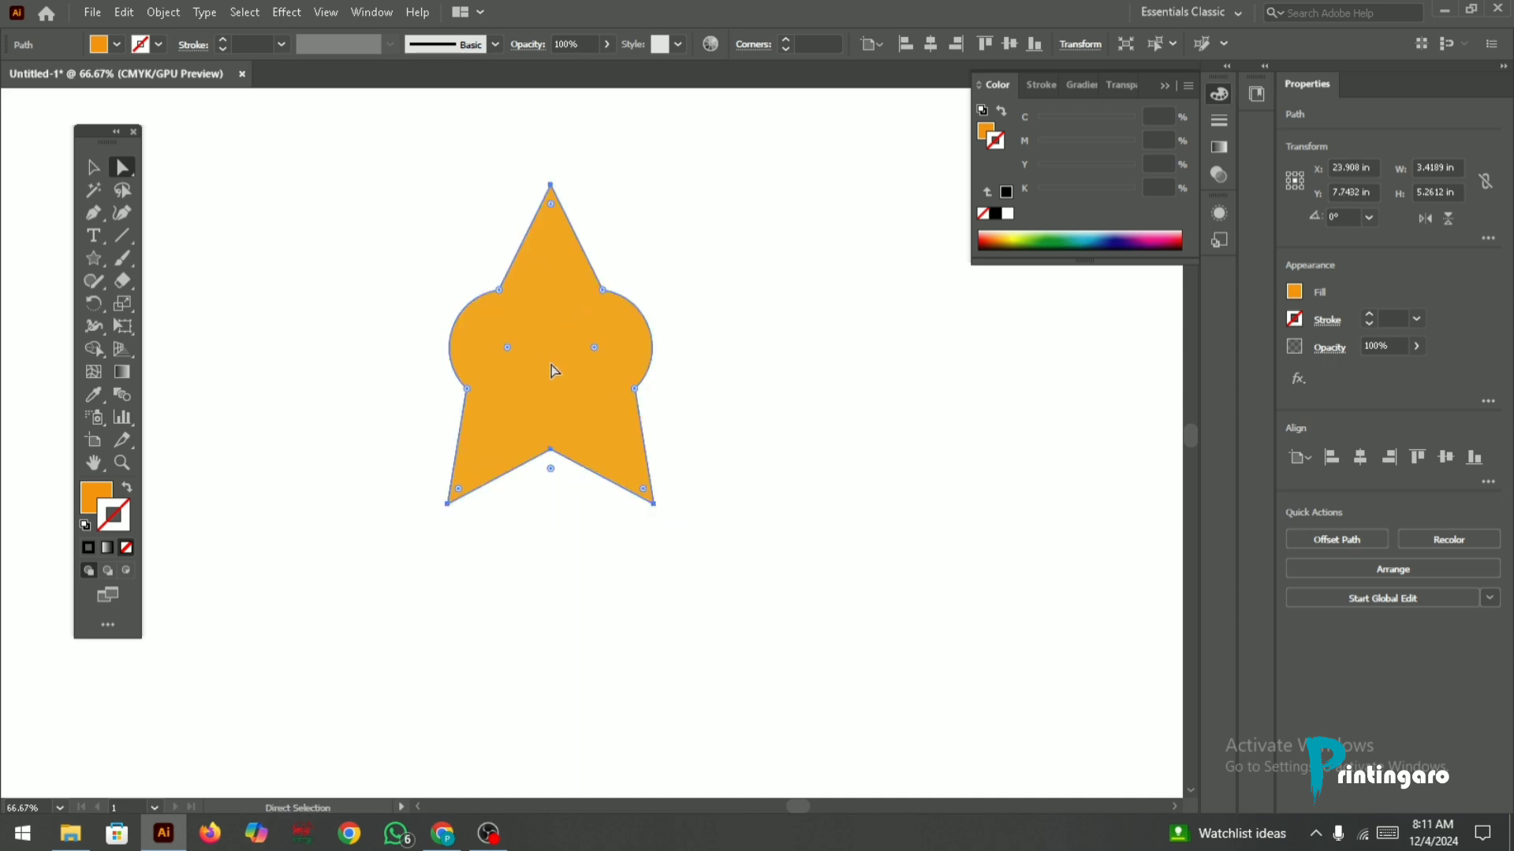
{"action": "key", "text": "ctrl+z"}
{"action": "key", "text": "ctrl+z"}
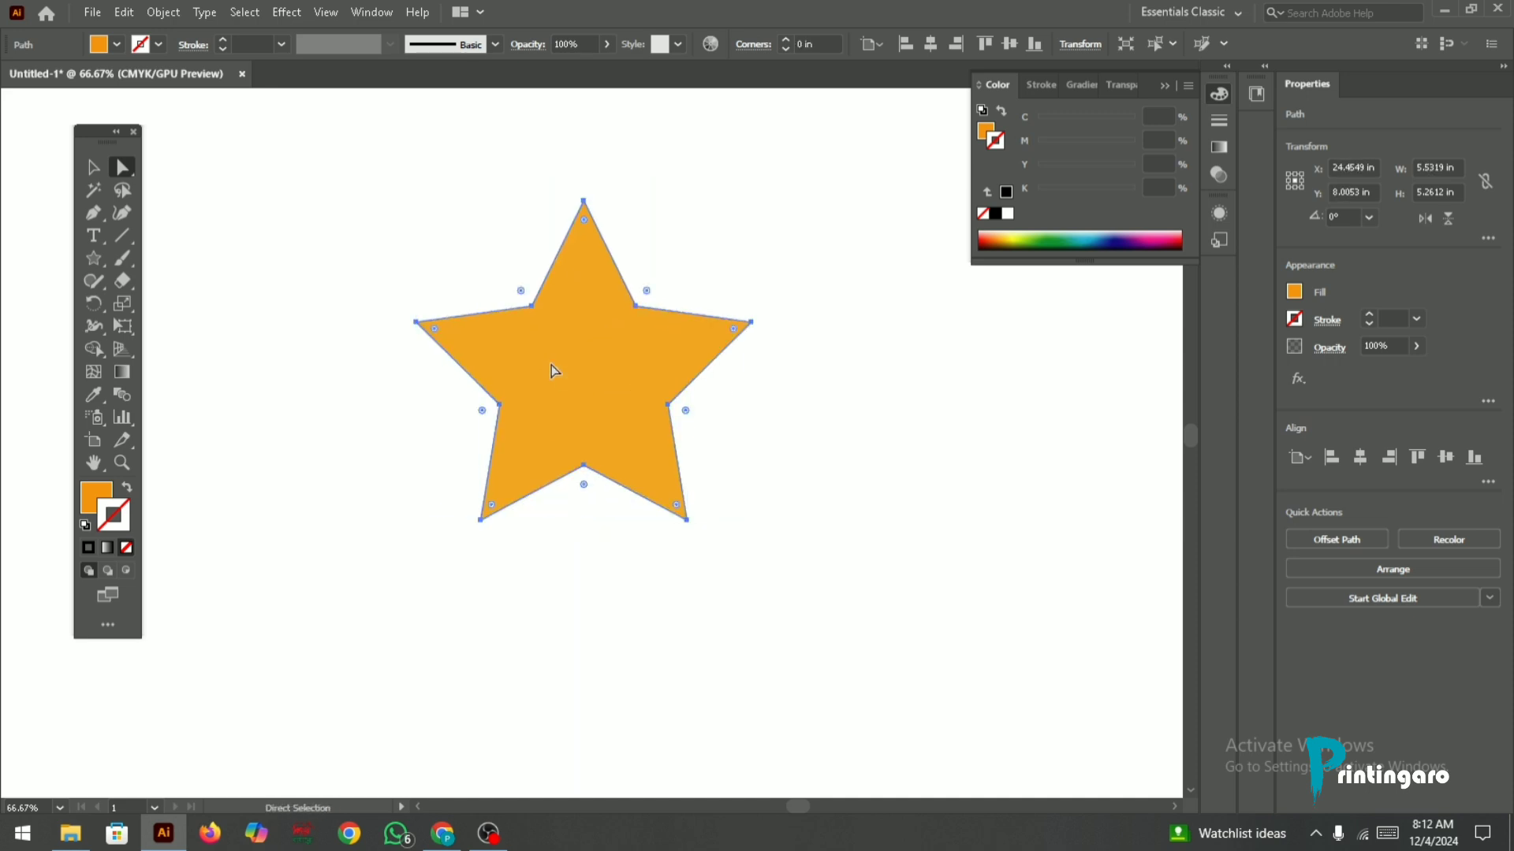
Step: Shift the sharp five-point star about 1 in left and stretch its top tip upward to about Y 3.74 in
{"action": "left_click_drag", "start_coordinate": [551, 365], "coordinate": [493, 379]}
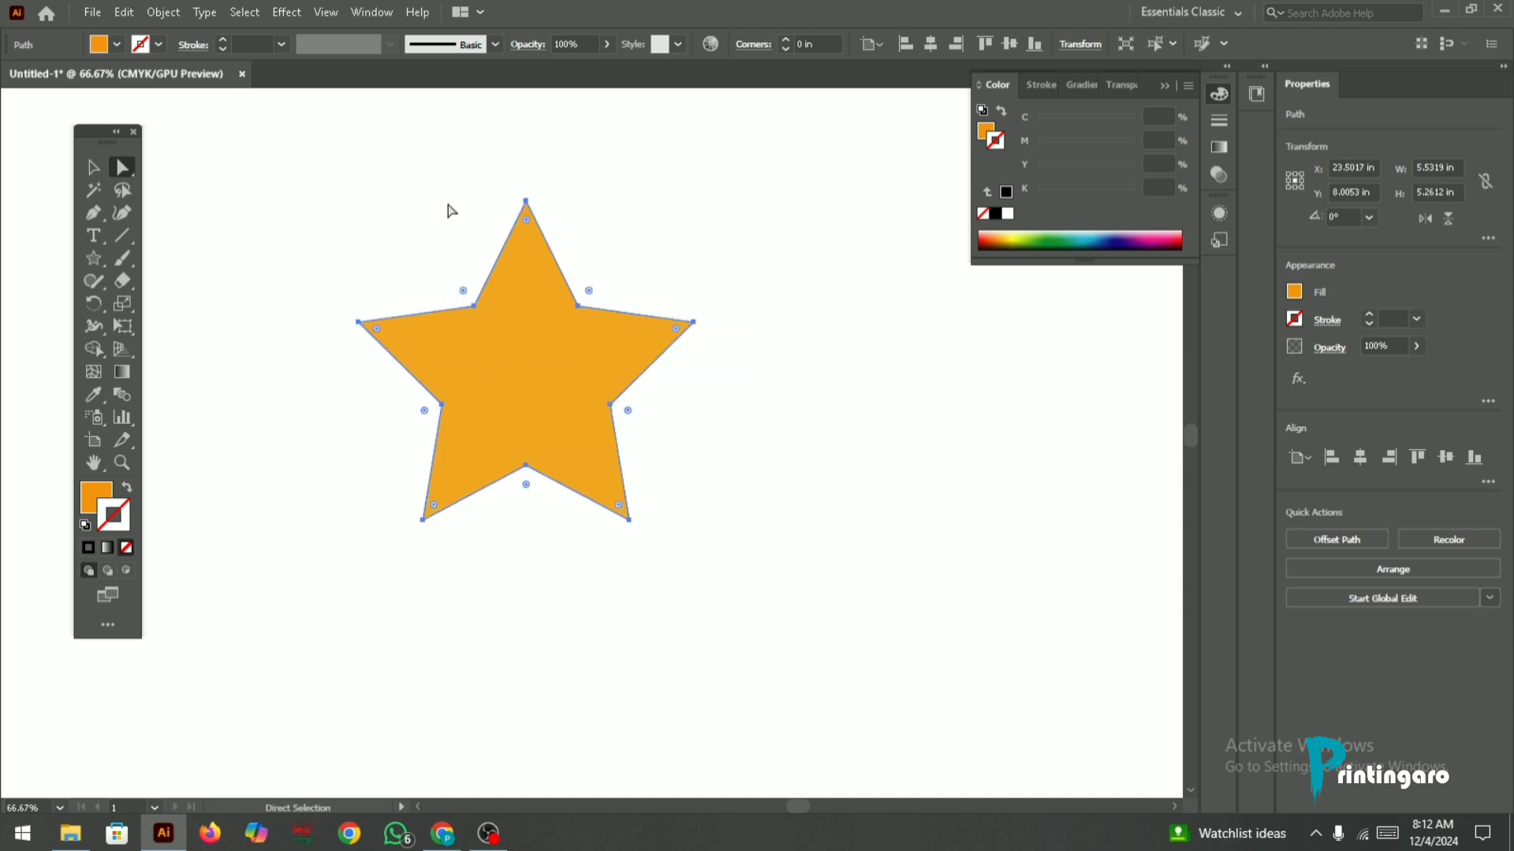
{"action": "left_click_drag", "start_coordinate": [527, 273], "coordinate": [530, 264]}
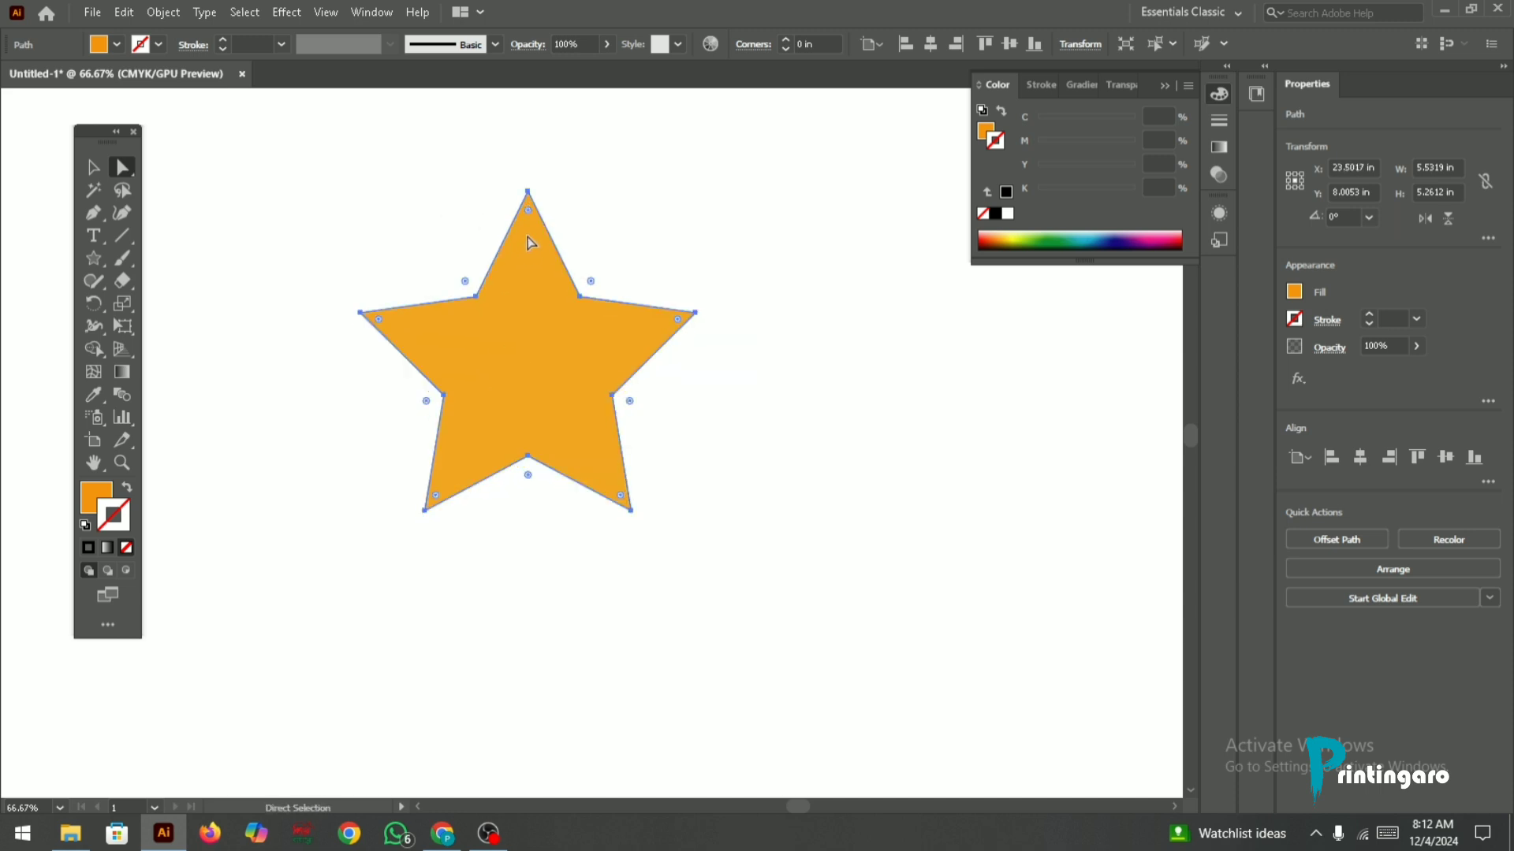
{"action": "left_click", "coordinate": [528, 193]}
{"action": "left_click_drag", "start_coordinate": [527, 192], "coordinate": [533, 119]}
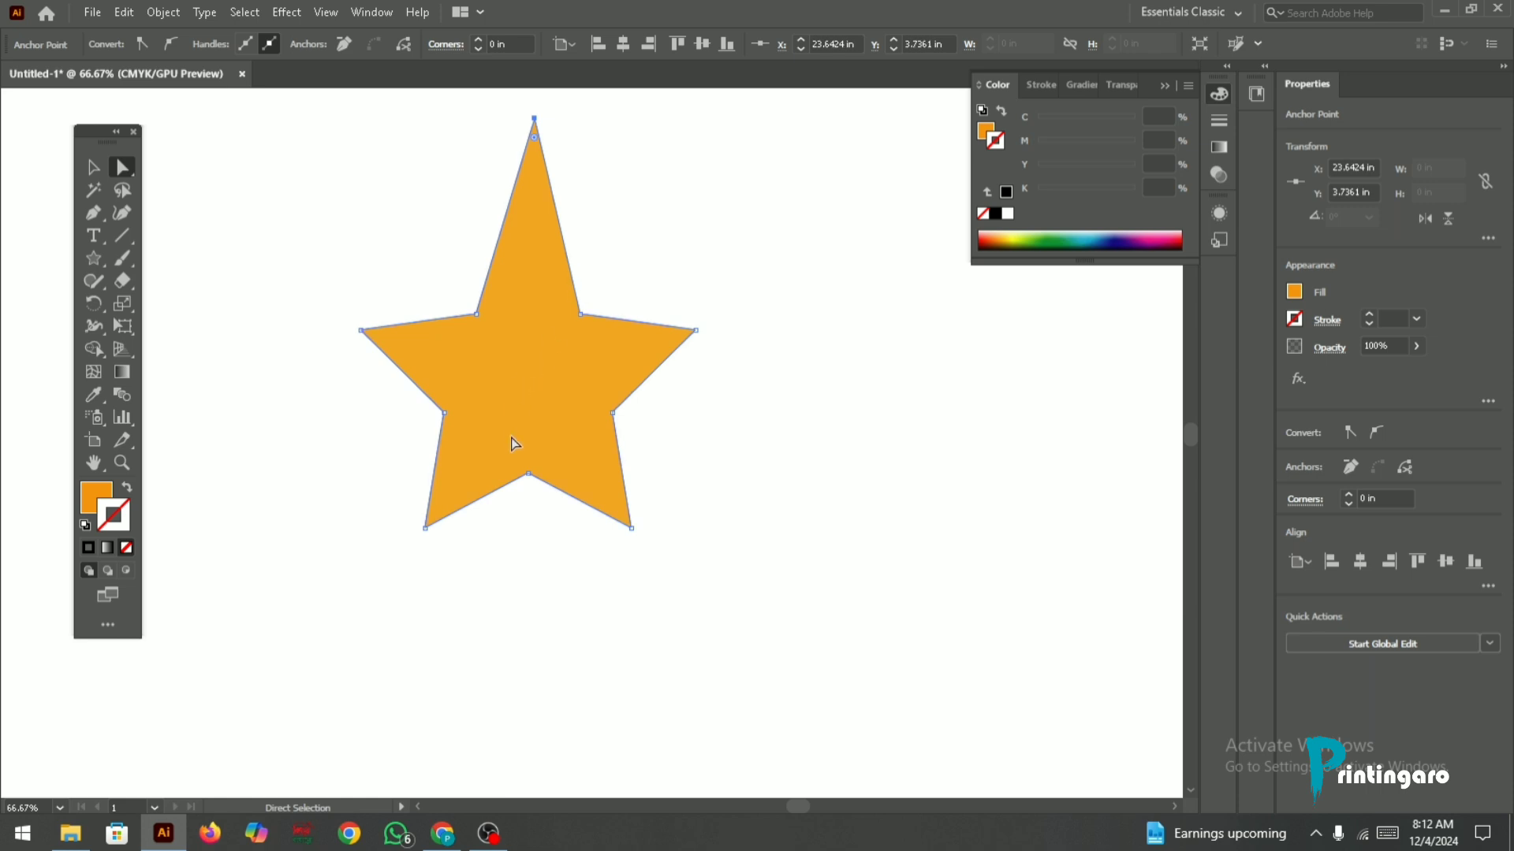
Step: Stretch the star's lower-right tip outward to about X 27.24, Y 11.86 in and its left tip to about X 18.22, Y 6.06 in
{"action": "left_click_drag", "start_coordinate": [632, 528], "coordinate": [753, 614]}
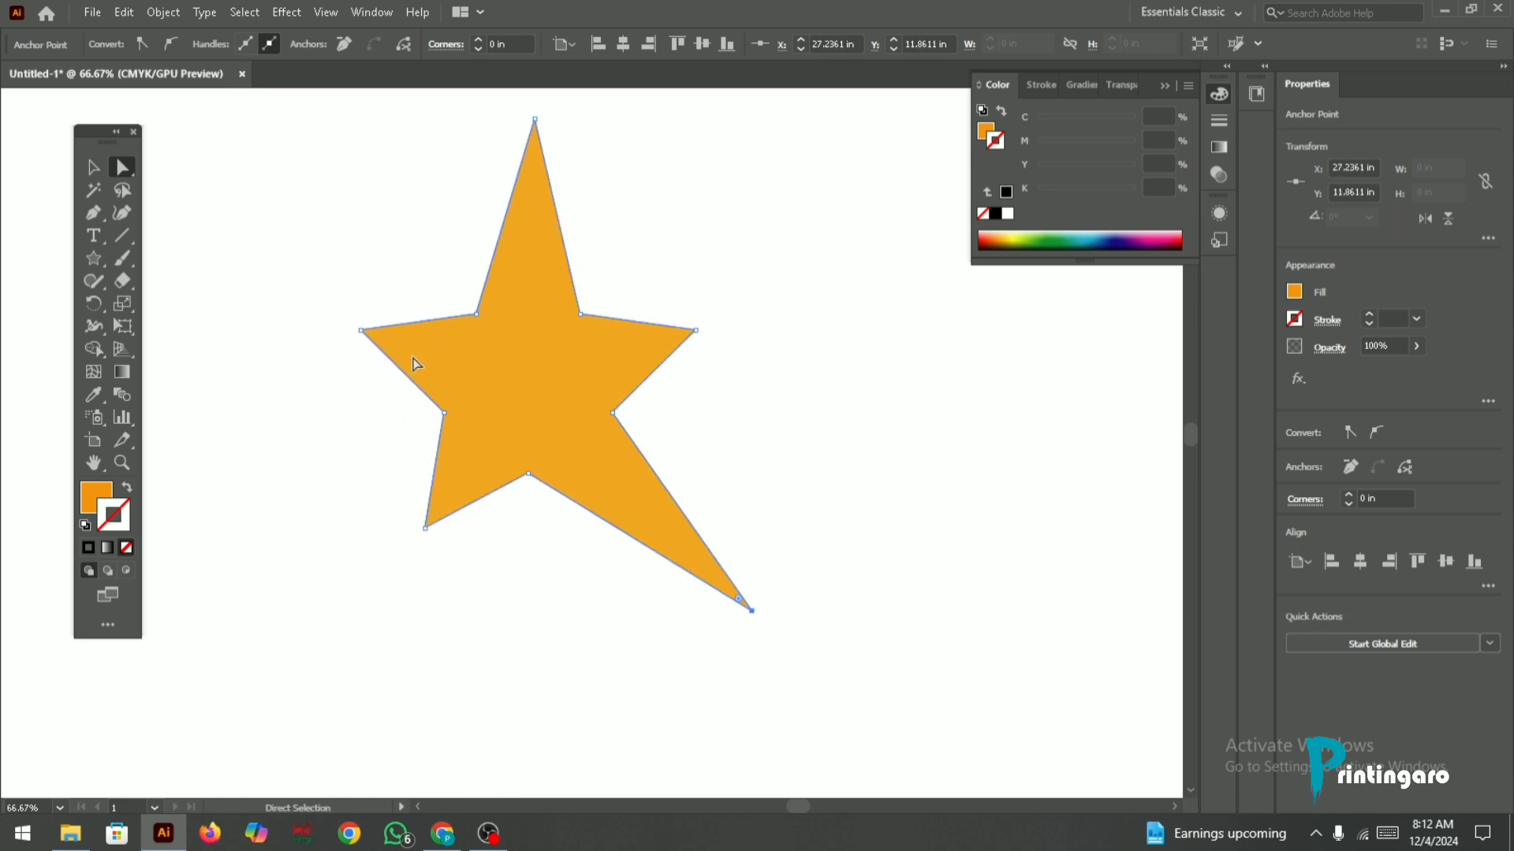
{"action": "left_click", "coordinate": [306, 258]}
{"action": "left_click", "coordinate": [499, 354]}
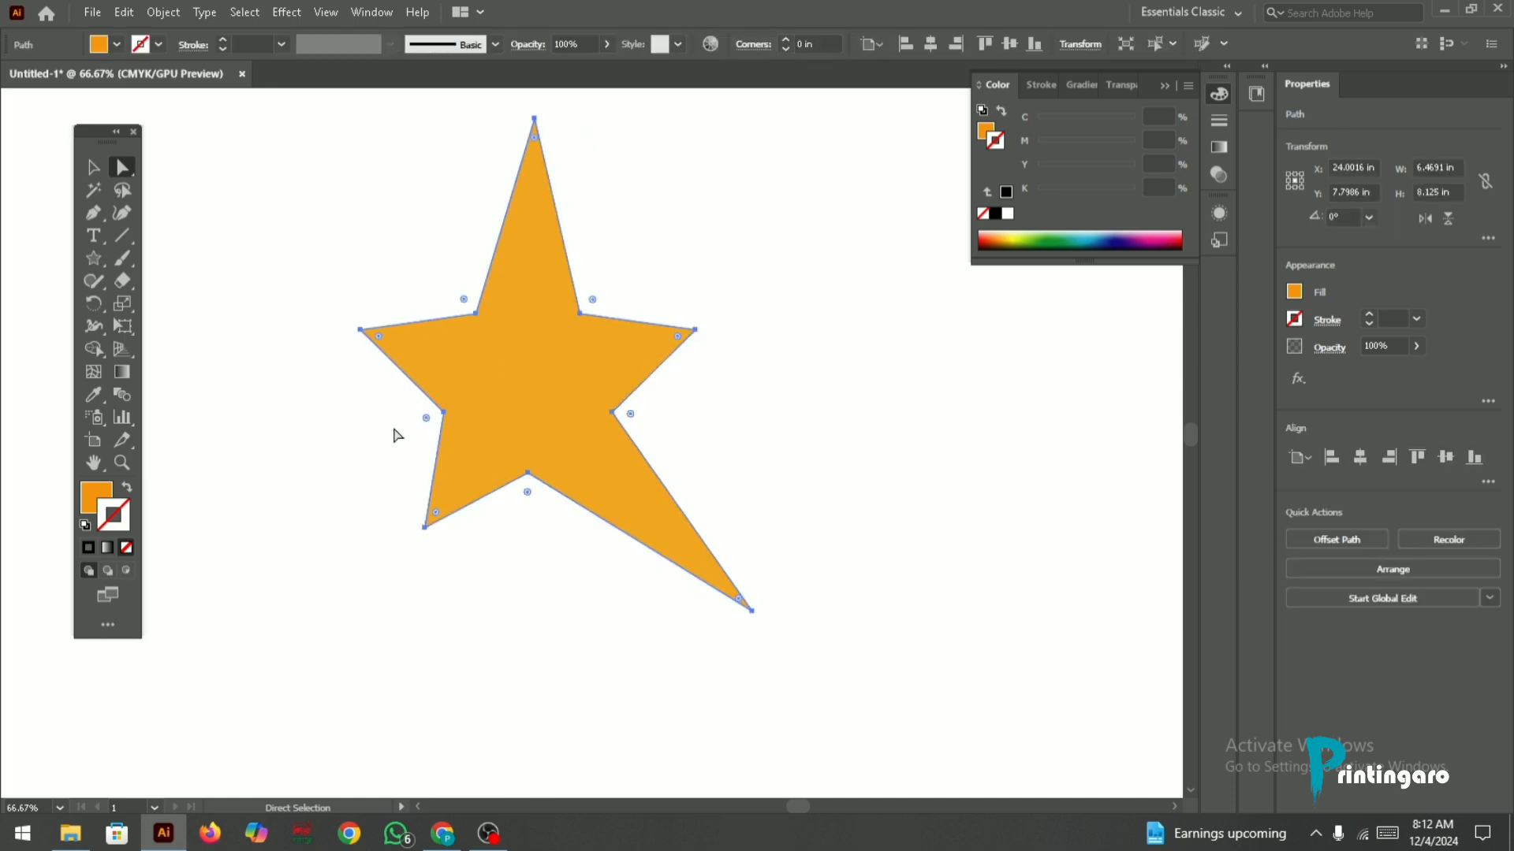
{"action": "left_click", "coordinate": [360, 330]}
{"action": "left_click_drag", "start_coordinate": [360, 329], "coordinate": [205, 259]}
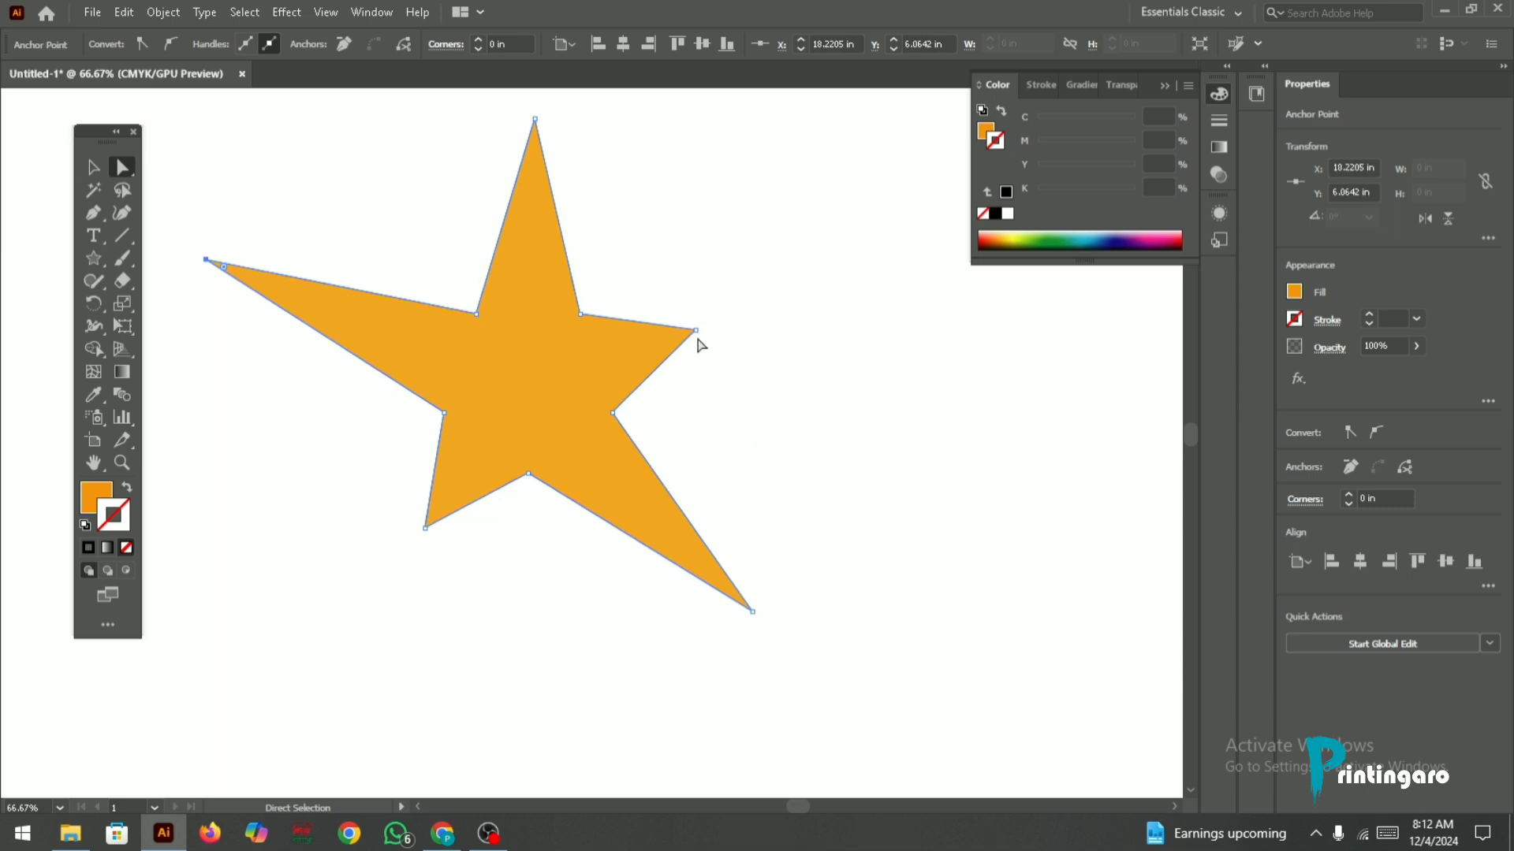
Step: Stretch the star's right tip and lower-left tip outward into long points, and deselect the shape
{"action": "left_click", "coordinate": [696, 330]}
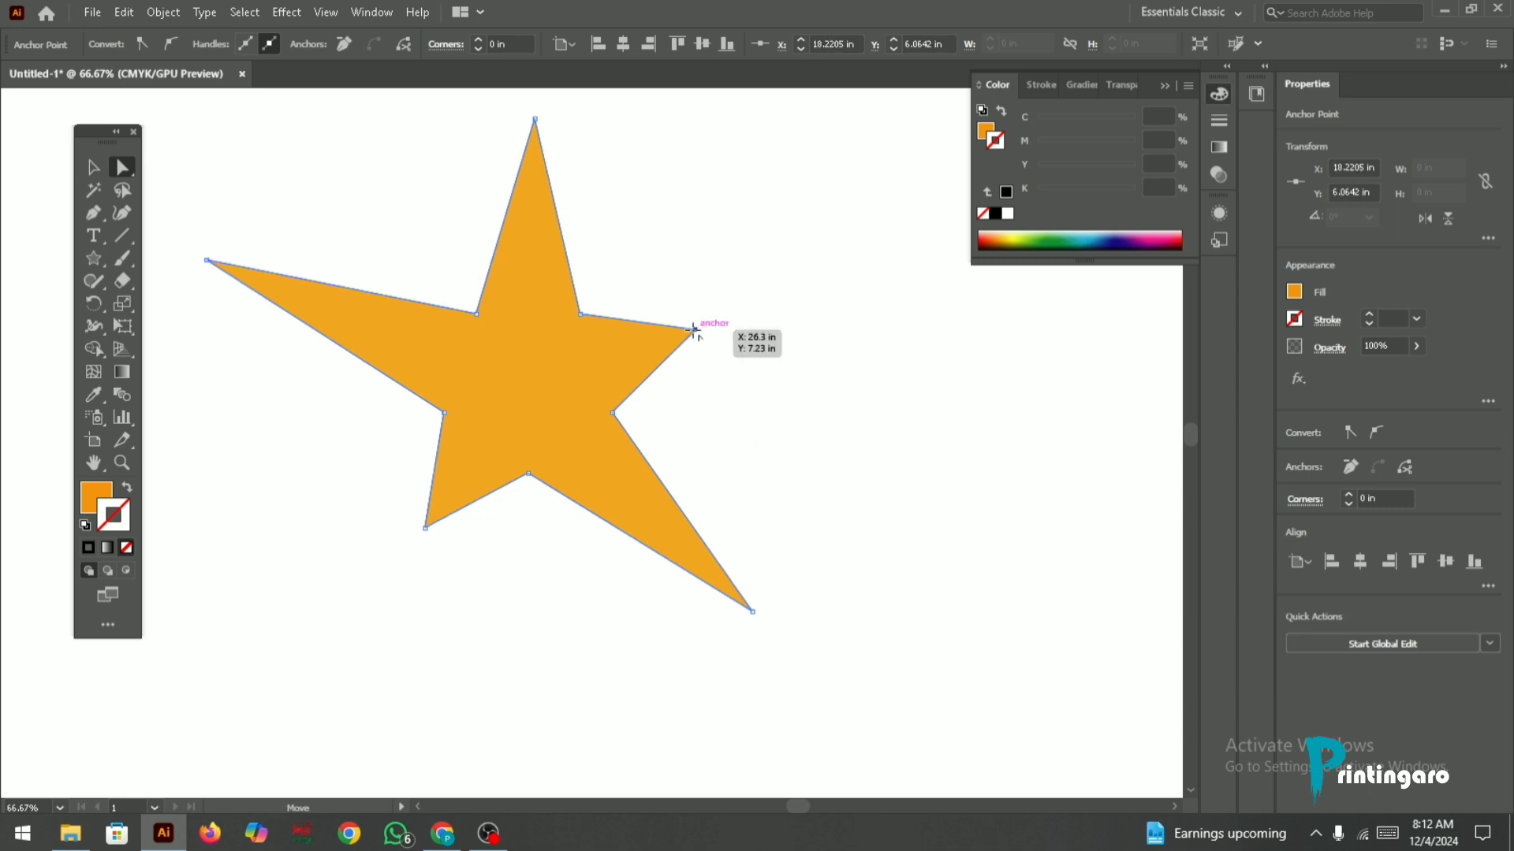
{"action": "left_click", "coordinate": [950, 254]}
{"action": "left_click", "coordinate": [695, 331]}
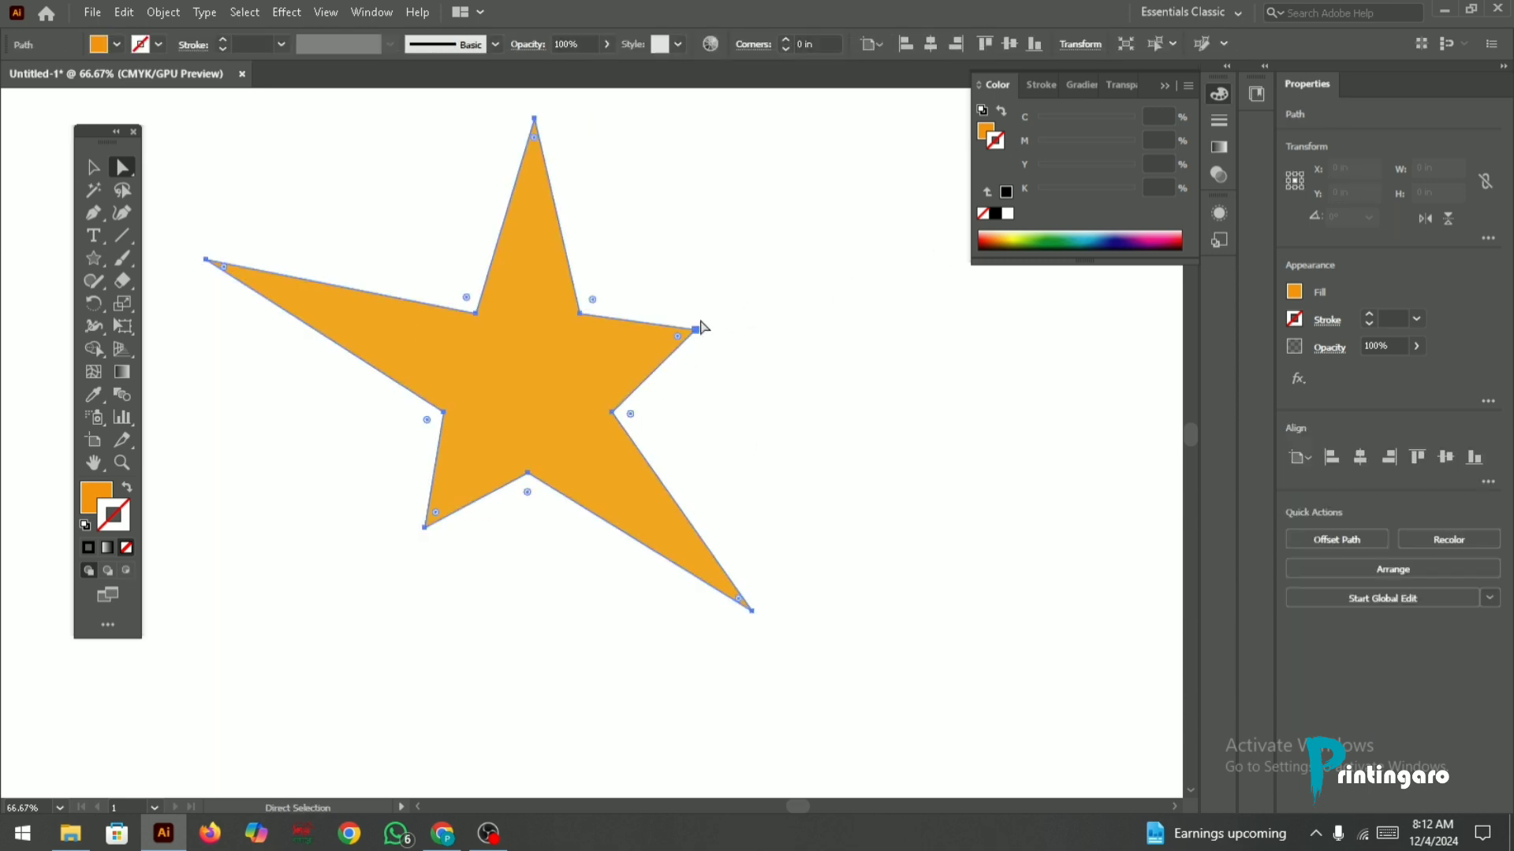
{"action": "left_click_drag", "start_coordinate": [695, 331], "coordinate": [869, 317]}
{"action": "left_click_drag", "start_coordinate": [428, 528], "coordinate": [355, 679]}
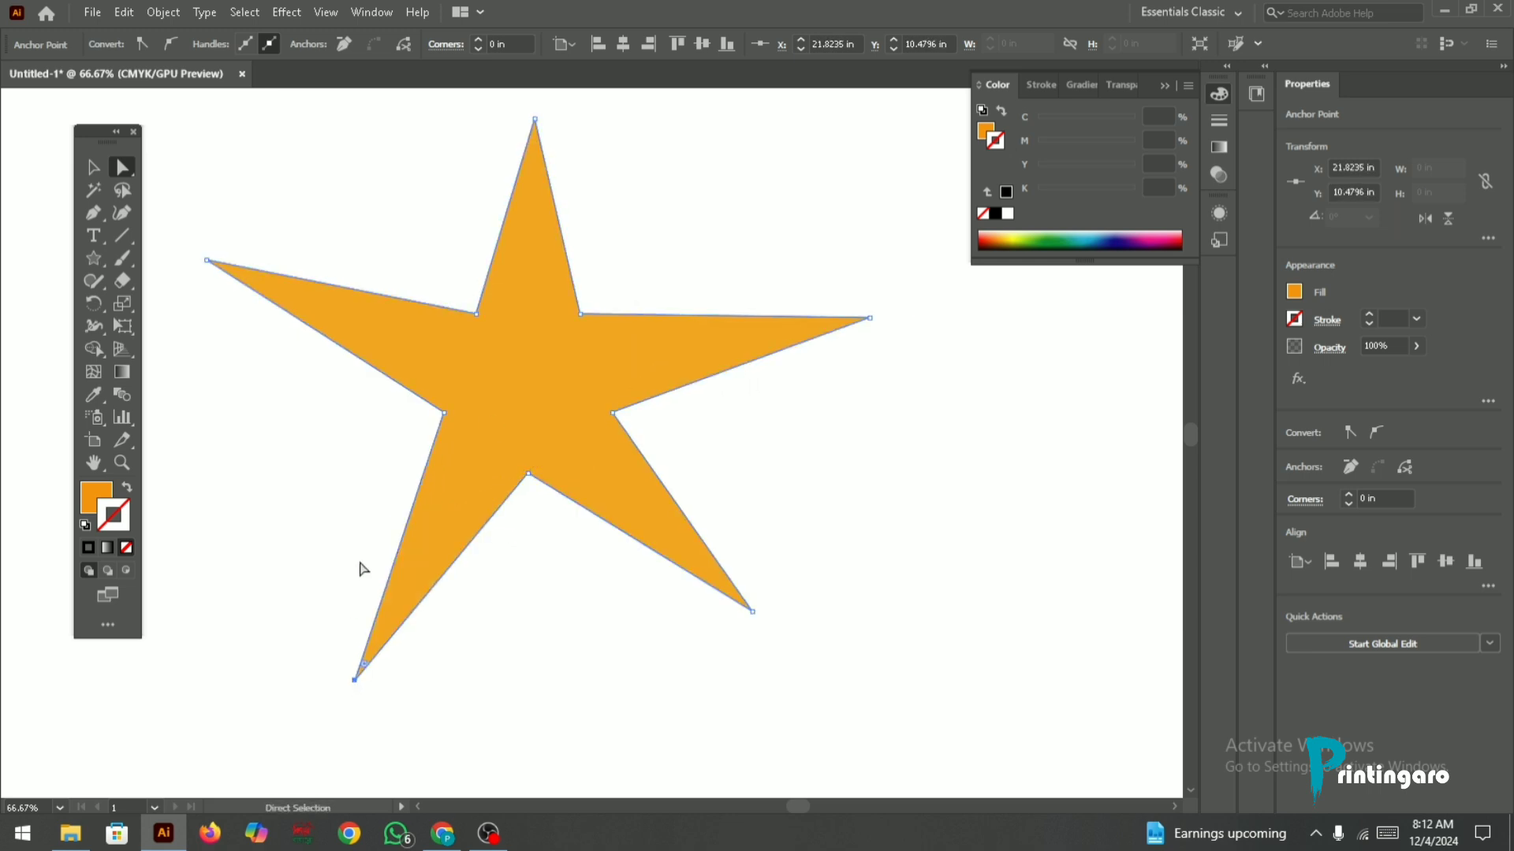
{"action": "left_click", "coordinate": [353, 279]}
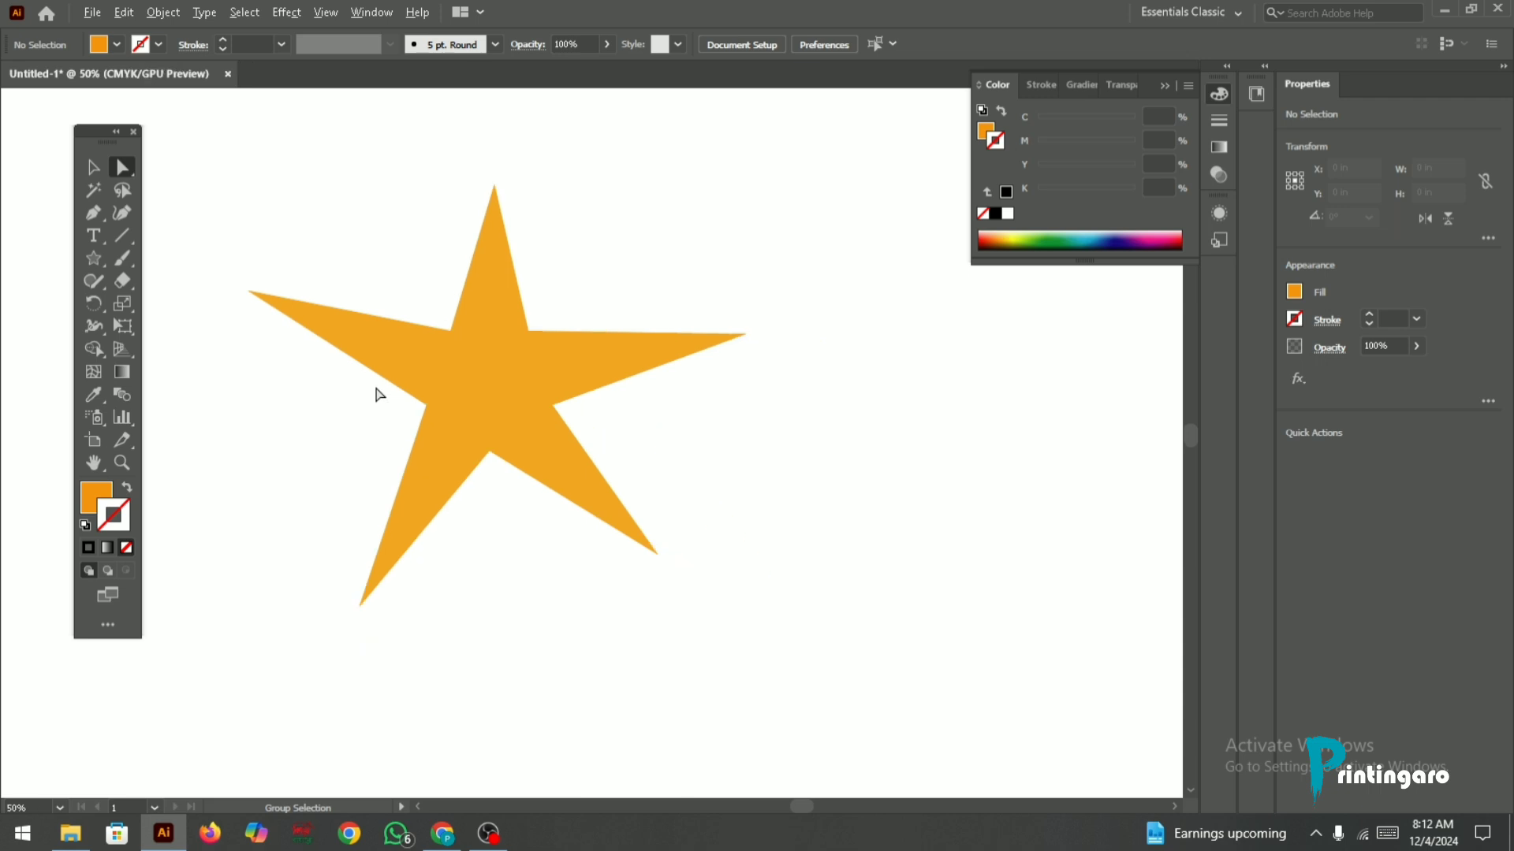
Step: Select the whole distorted star with the Selection tool and delete it
{"action": "scroll", "coordinate": [378, 392], "scroll_direction": "down", "scroll_amount": 1}
{"action": "left_click", "coordinate": [91, 169]}
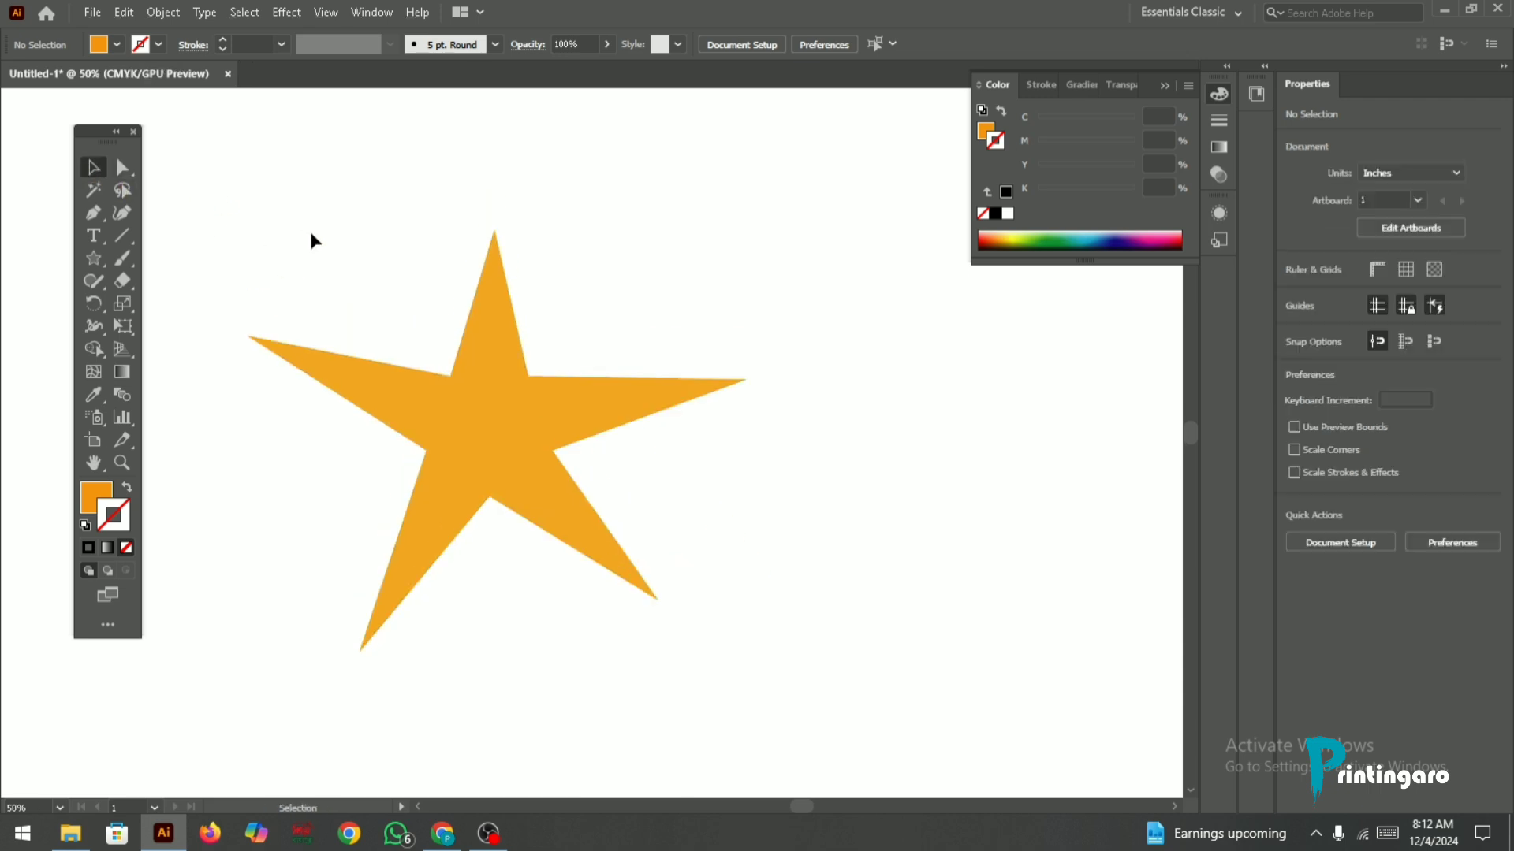
{"action": "left_click_drag", "start_coordinate": [310, 229], "coordinate": [697, 563]}
{"action": "key", "text": "Delete"}
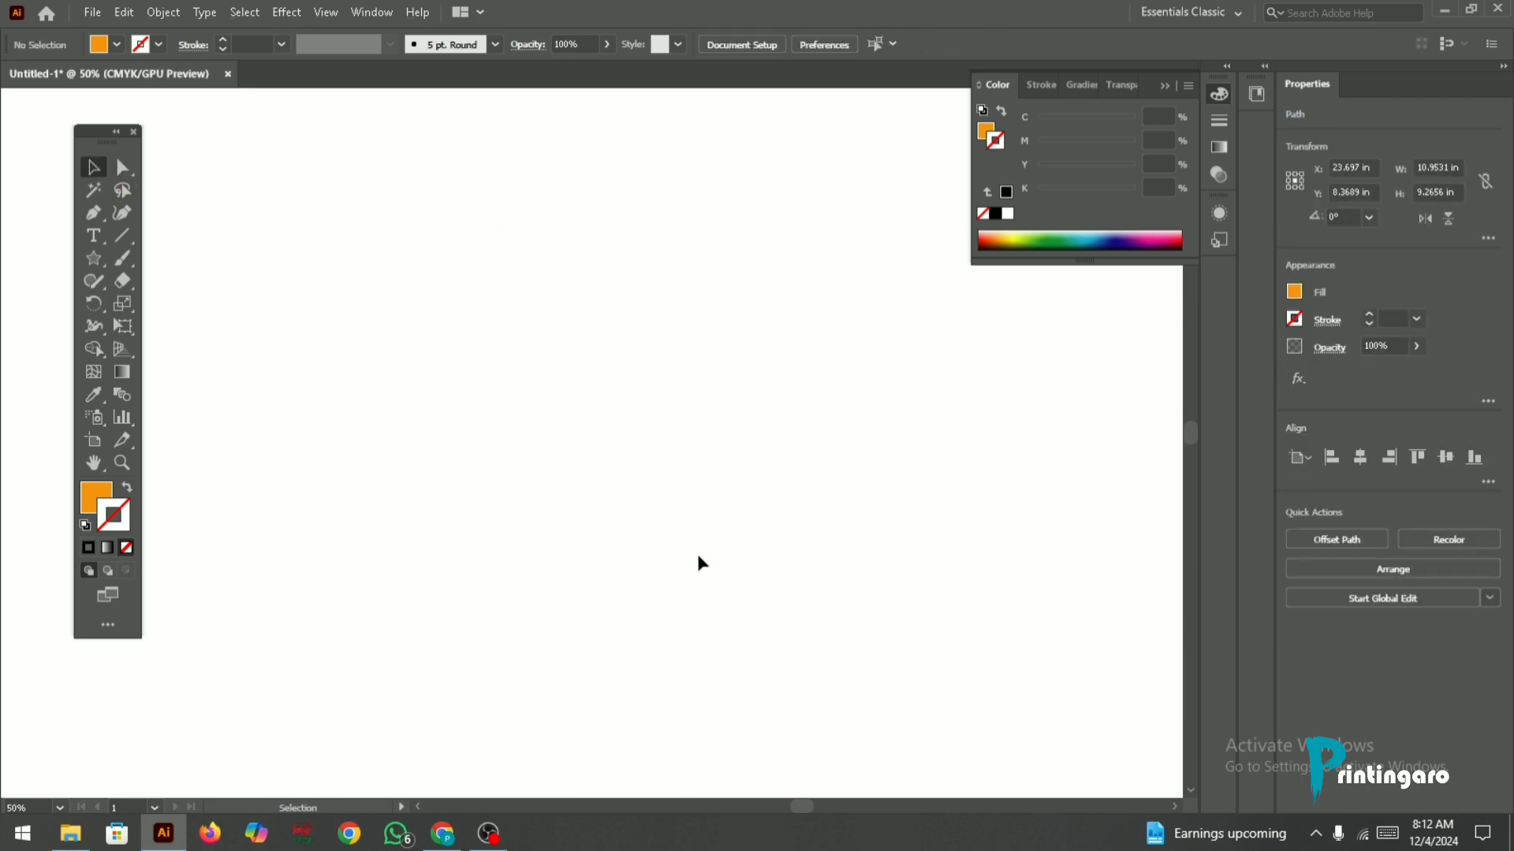